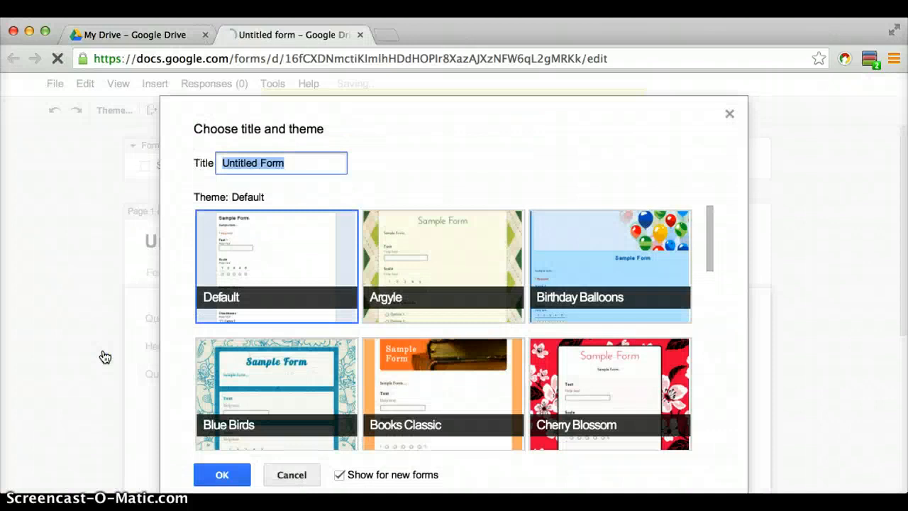
- Apply the Blue Birds theme to the new form, keeping the default title
scroll(628, 359, down, 5)
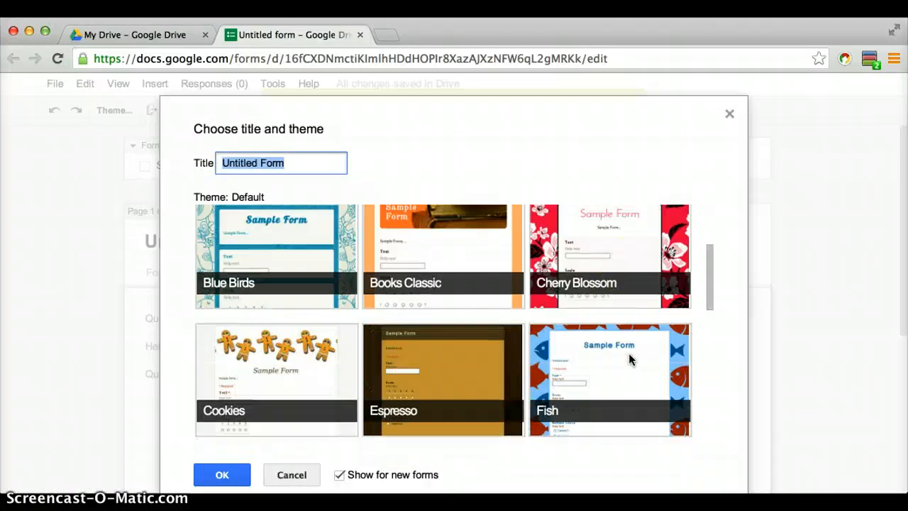
scroll(628, 358, up, 5)
click(330, 351)
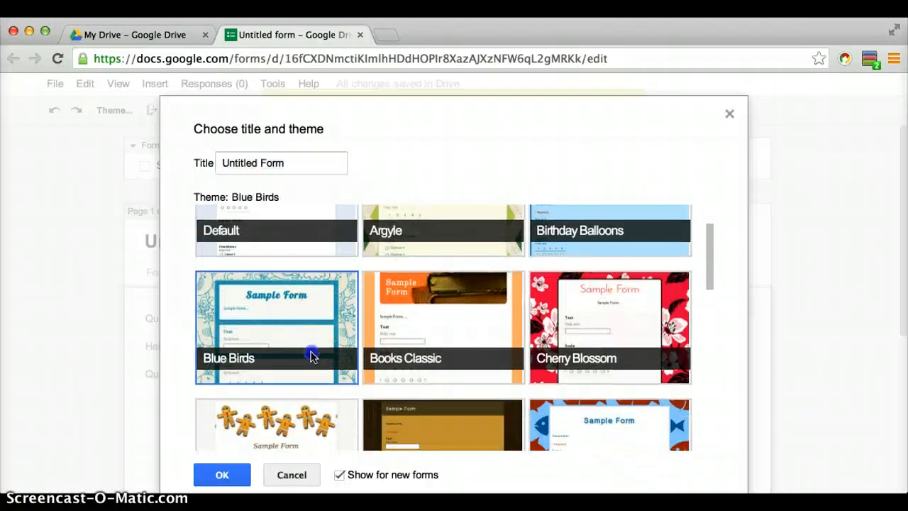
click(213, 474)
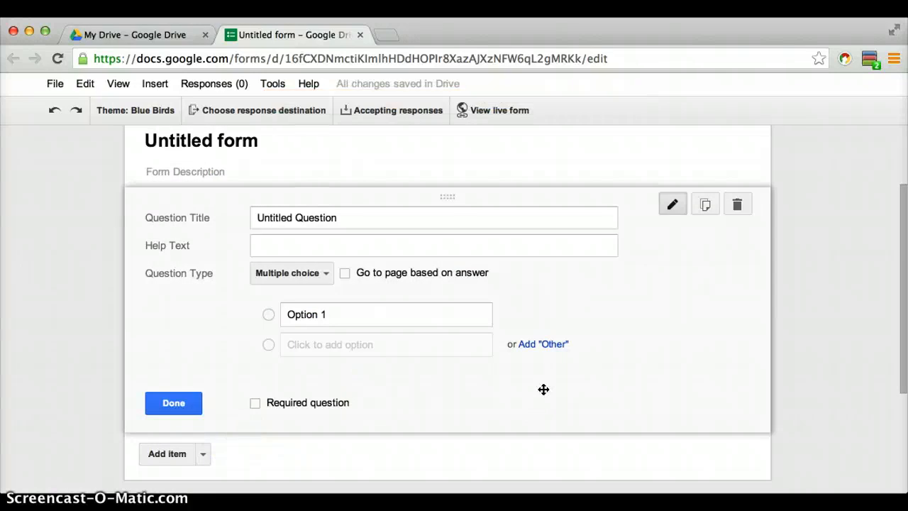
- Preview the live form to check the applied theme, and return to the form editor
click(499, 115)
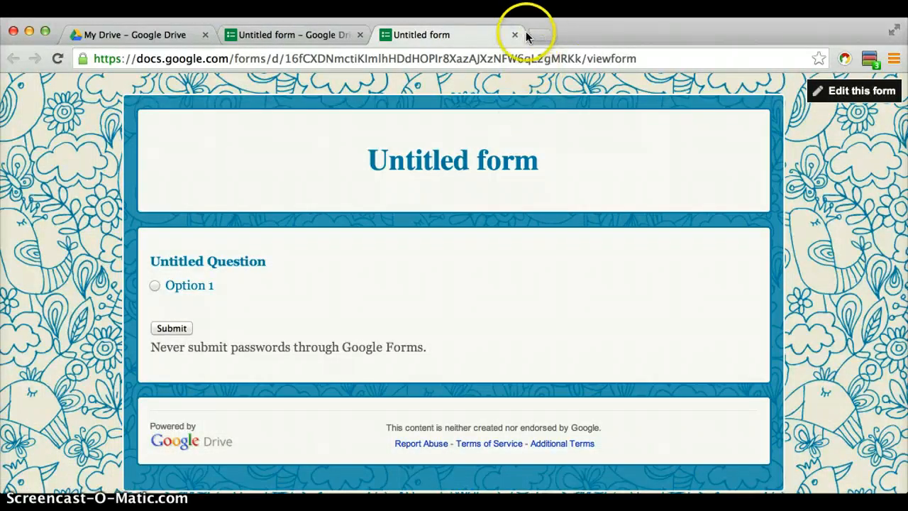
click(515, 35)
scroll(302, 190, up, 3)
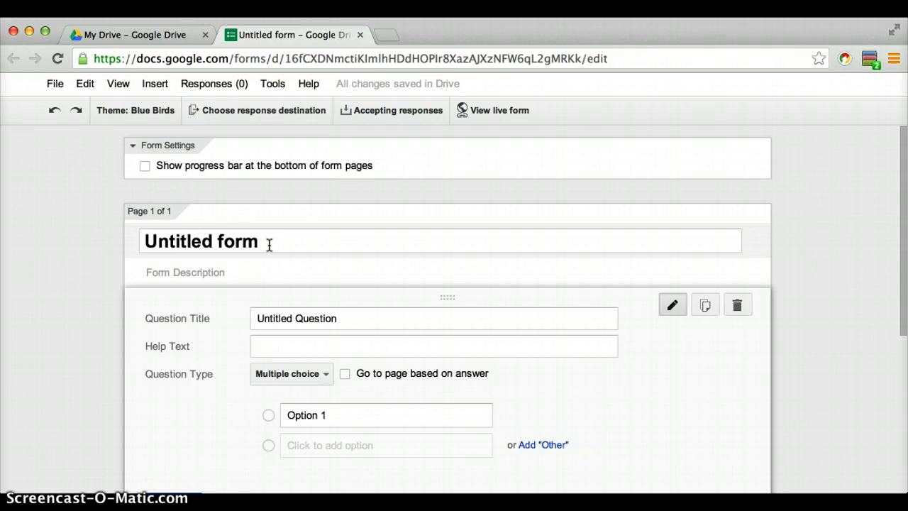
click(373, 238)
click(55, 84)
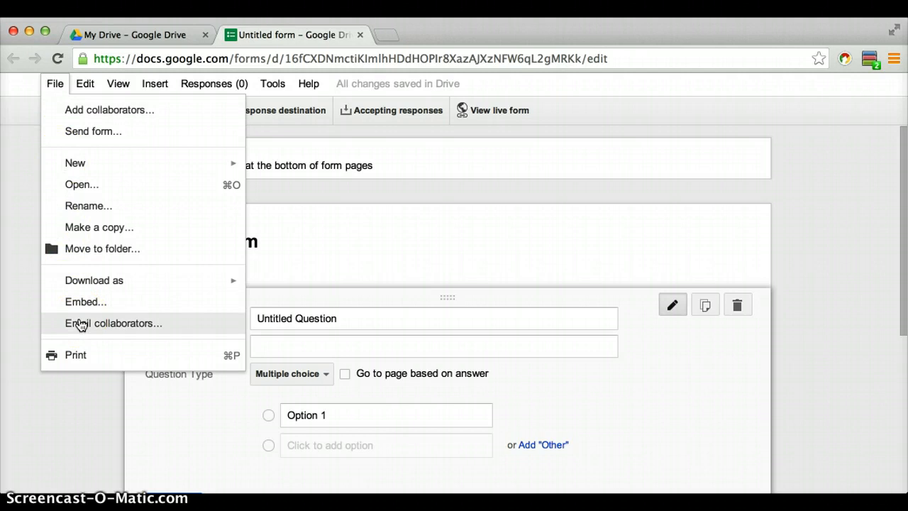
click(11, 210)
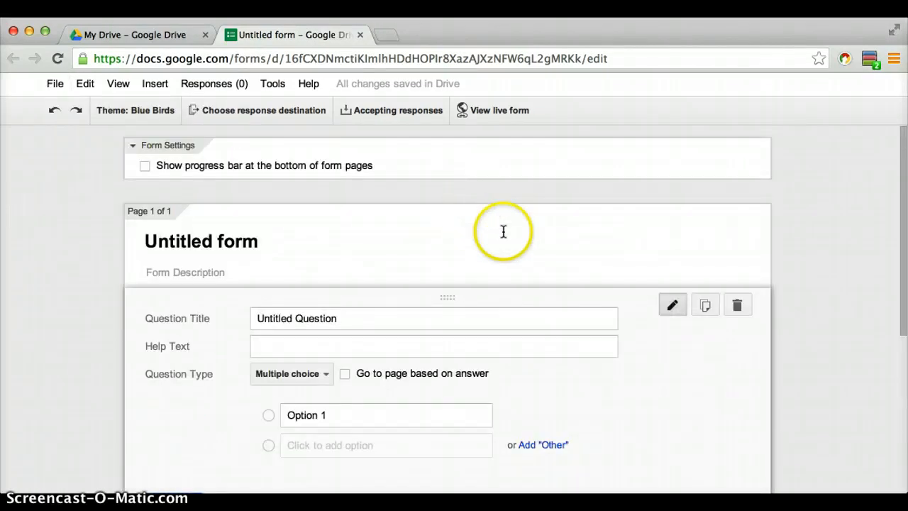
- Replace the form's title with "Sample Fom"
click(297, 243)
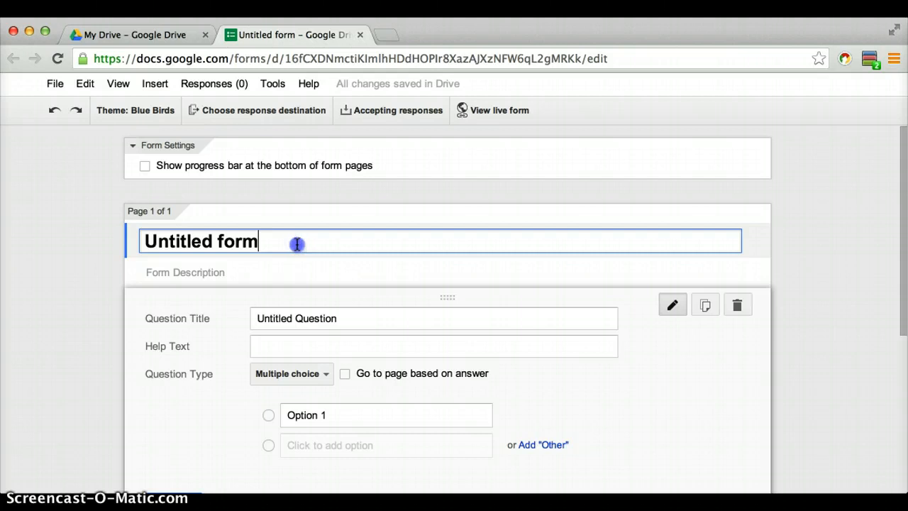
drag(297, 242, 89, 249)
text(Sampel)
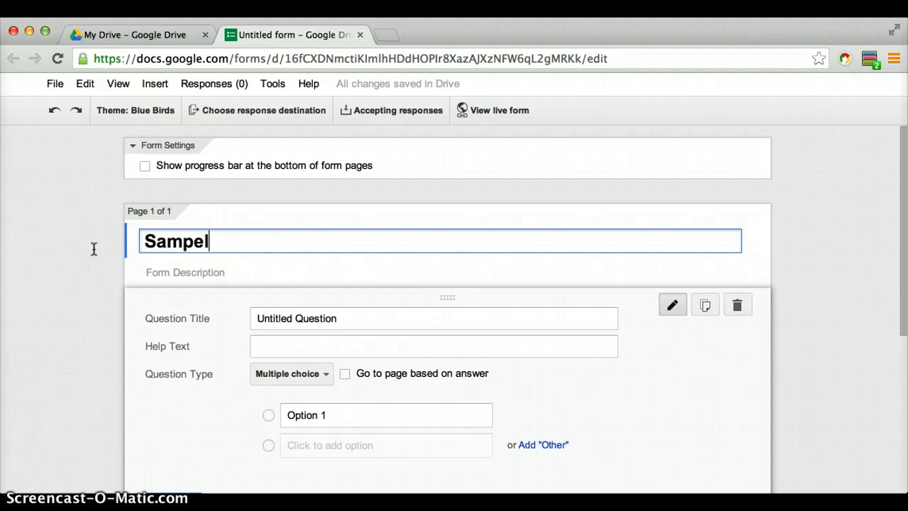
key(BackSpace)
key(BackSpace)
text(le Fom)
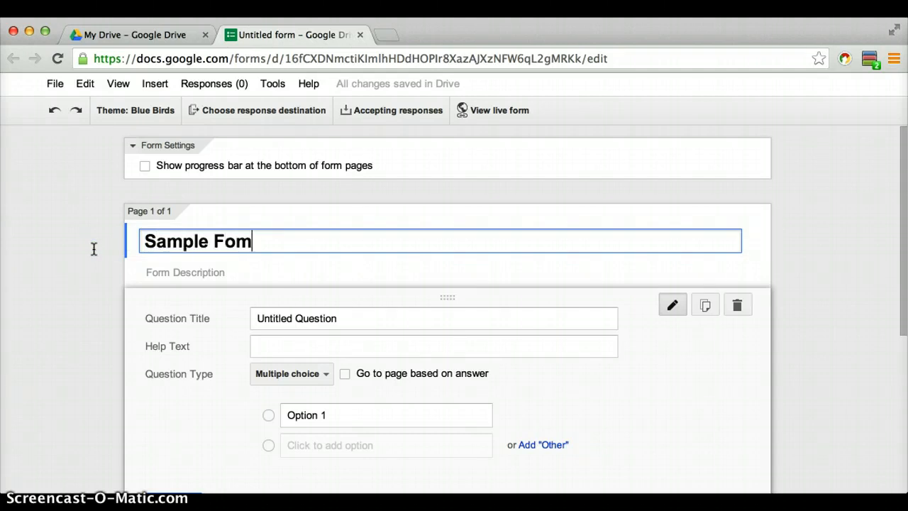
click(187, 268)
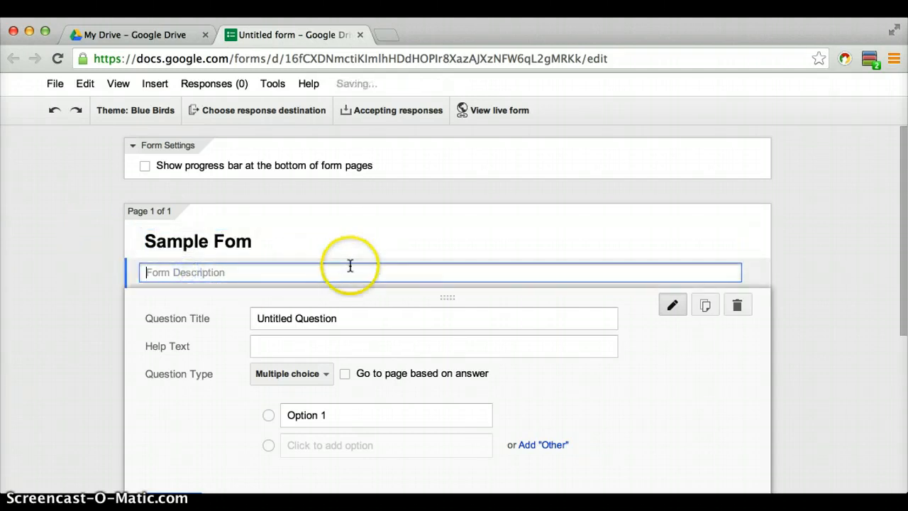
- Change the first question's type to Text and title the question "Name"
click(227, 322)
scroll(618, 277, down, 5)
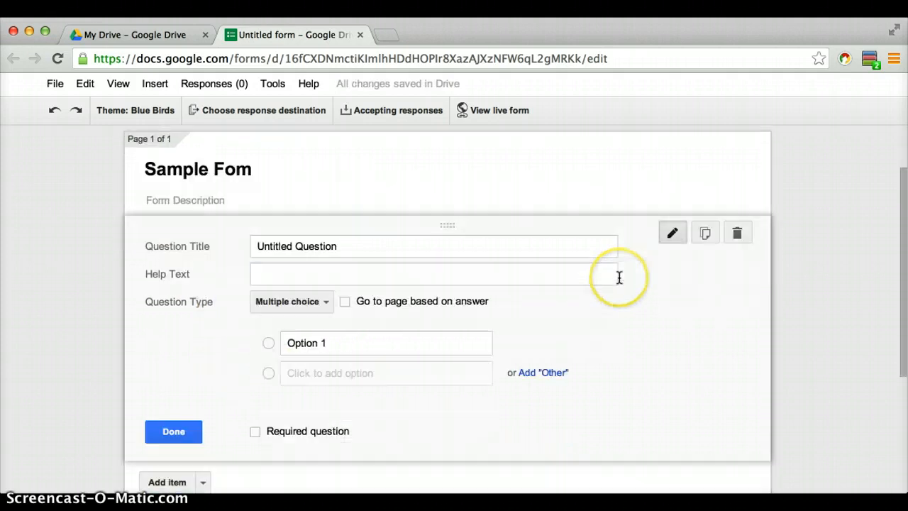
scroll(618, 278, up, 1)
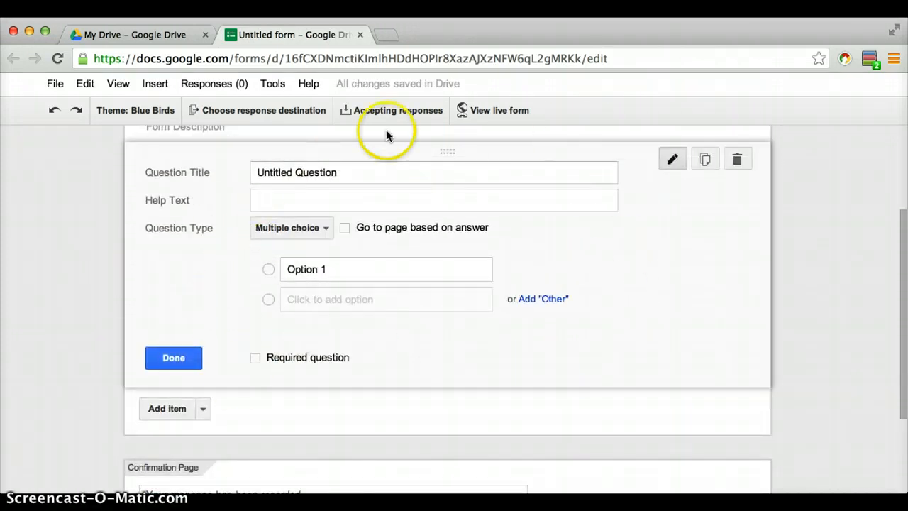
click(326, 231)
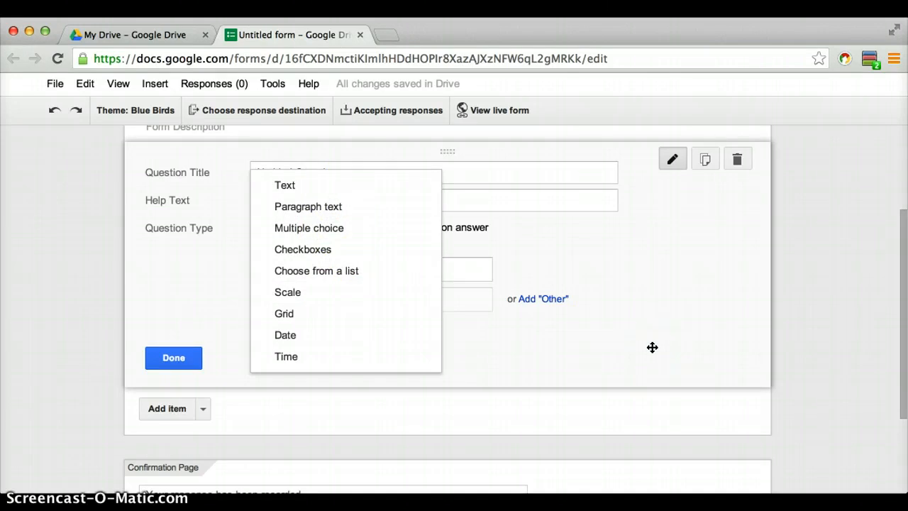
click(419, 185)
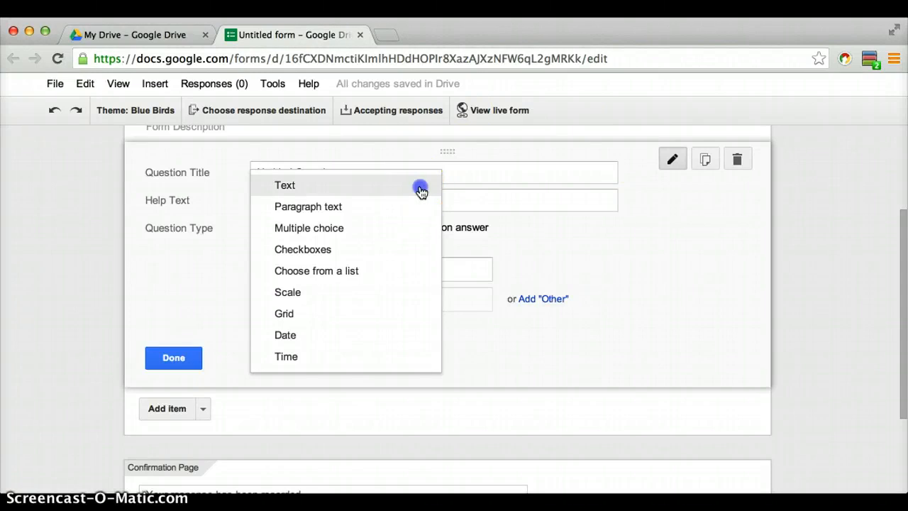
scroll(411, 292, down, 1)
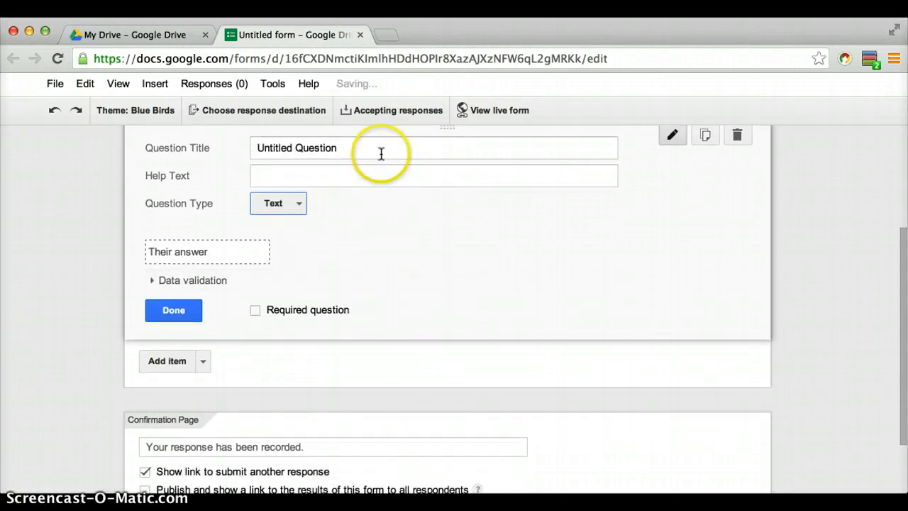
drag(379, 152, 234, 156)
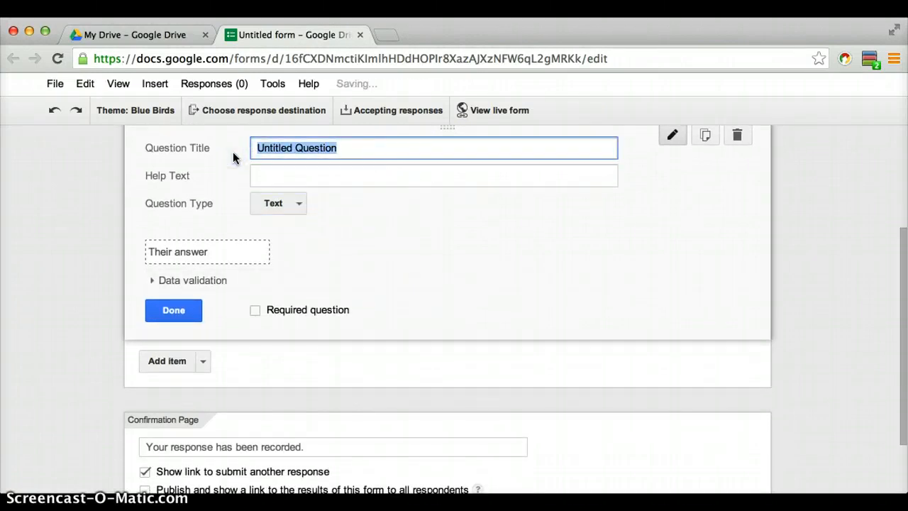
text(Name)
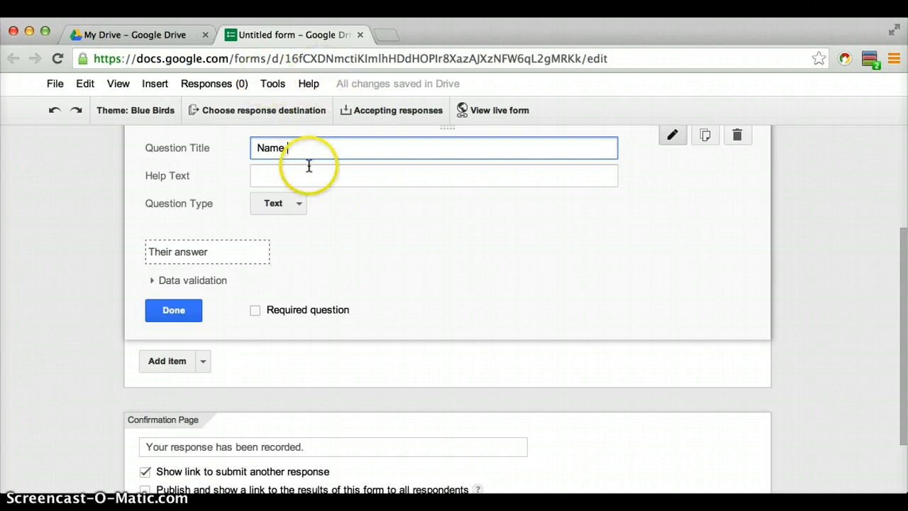
- Add the help text "Please enter your first and last name." to the Name question
scroll(308, 169, up, 1)
click(291, 197)
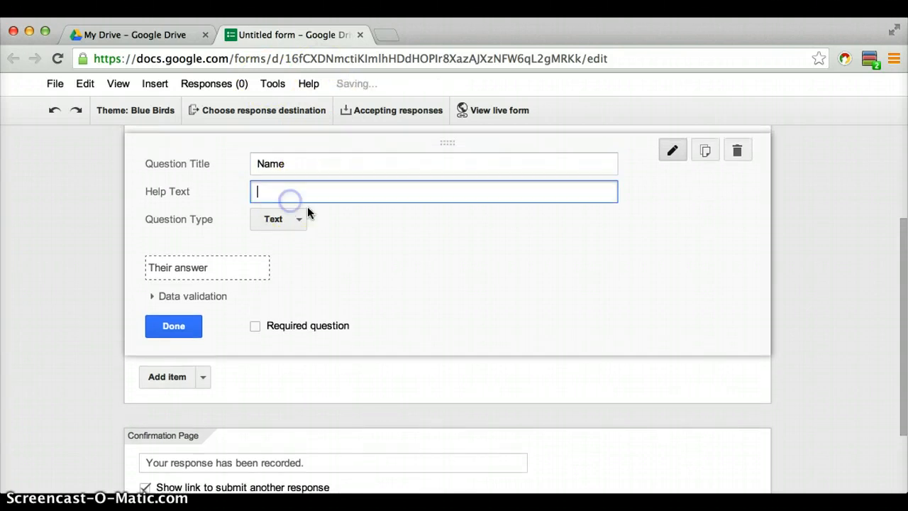
text(Plea)
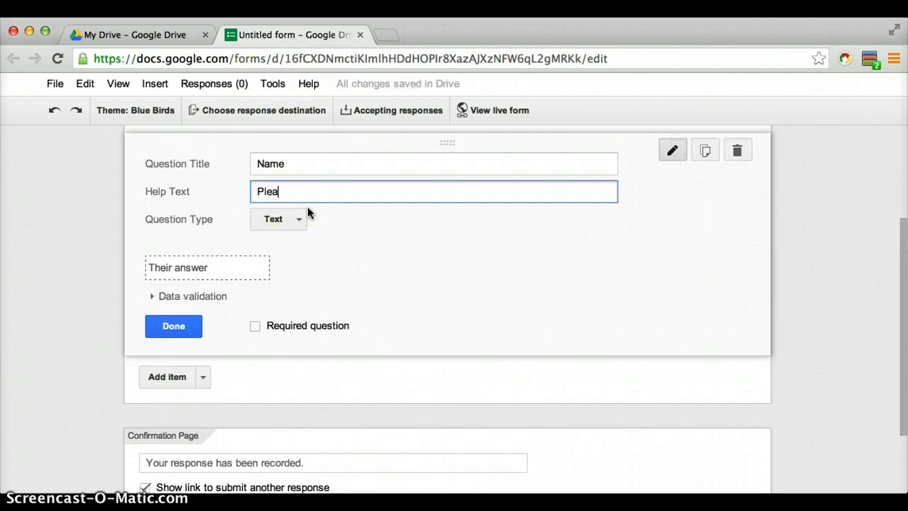
text(se enter your first an)
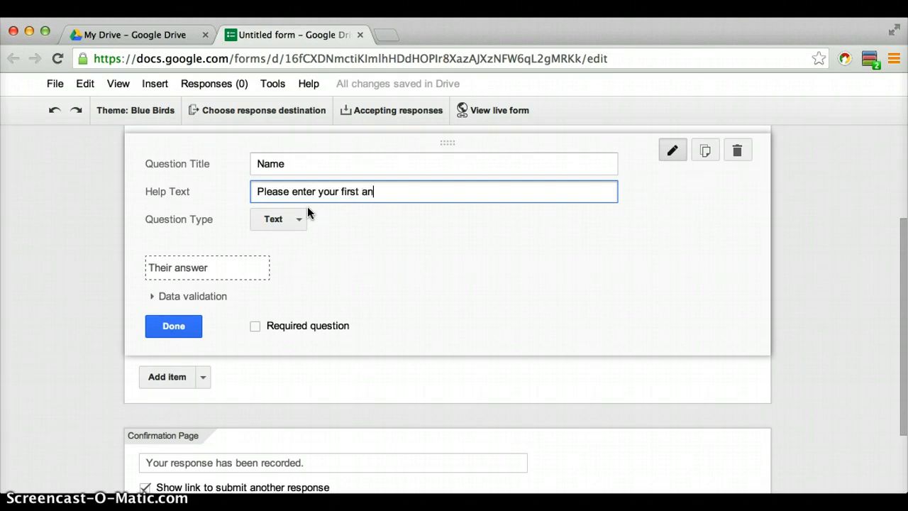
text(d last name.)
- Try data validation on the Name question, looking through the number and text conditions, and switch the validation off again
scroll(426, 258, up, 1)
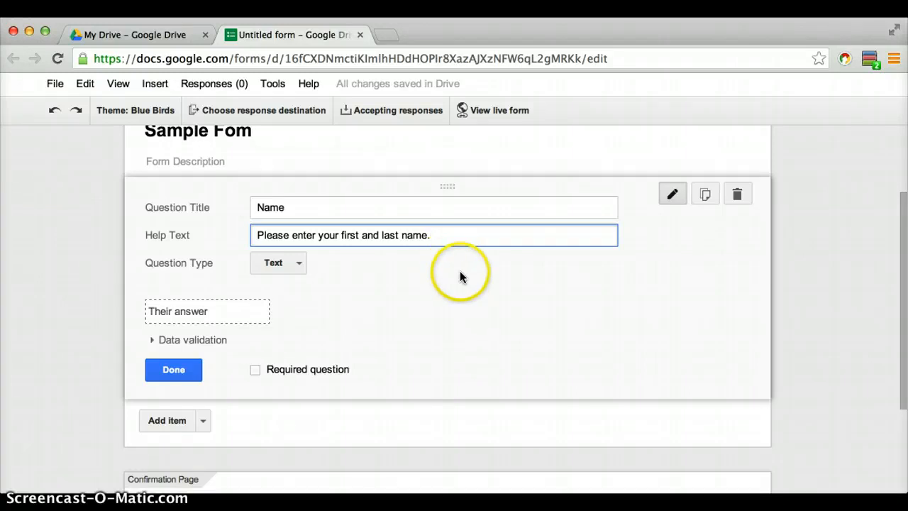
scroll(460, 273, down, 1)
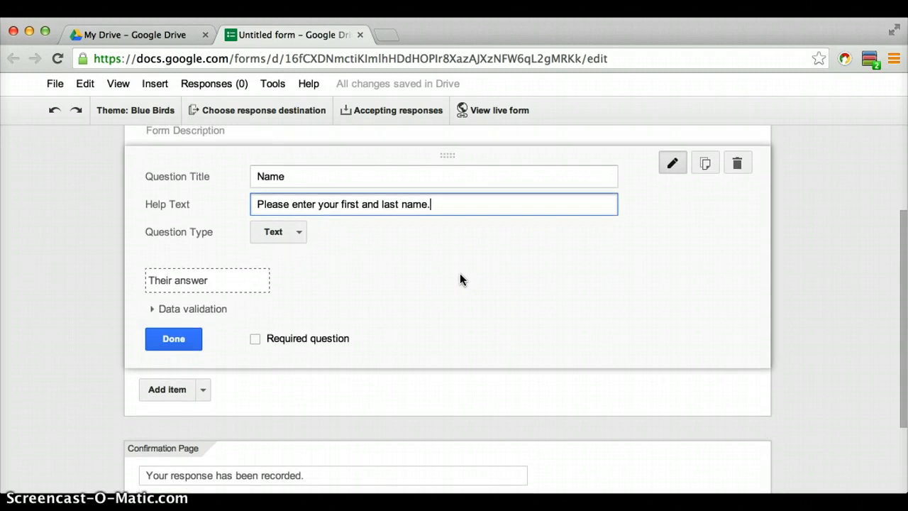
scroll(460, 273, down, 1)
scroll(460, 279, down, 1)
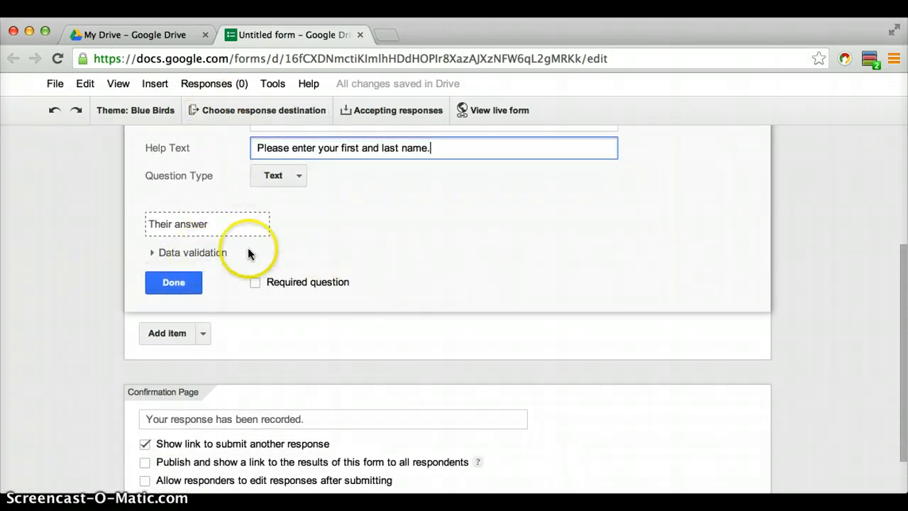
scroll(389, 246, up, 3)
scroll(389, 241, down, 1)
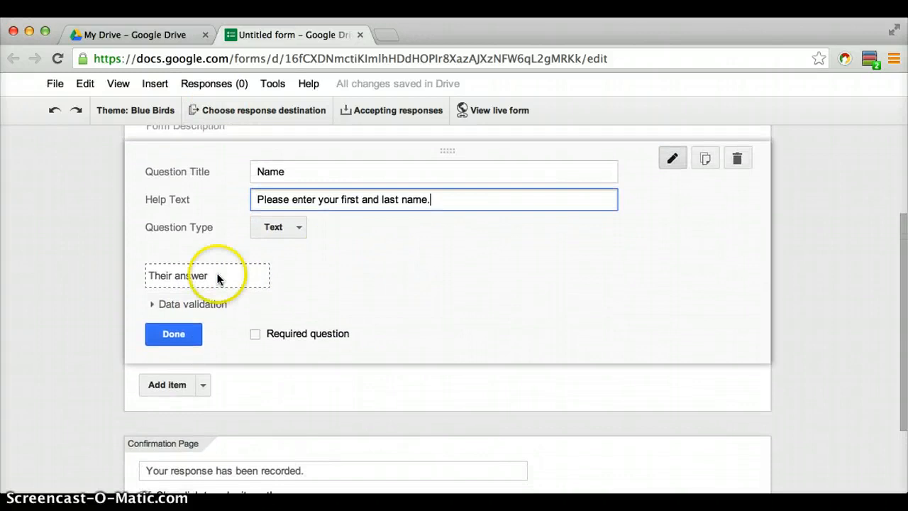
click(152, 303)
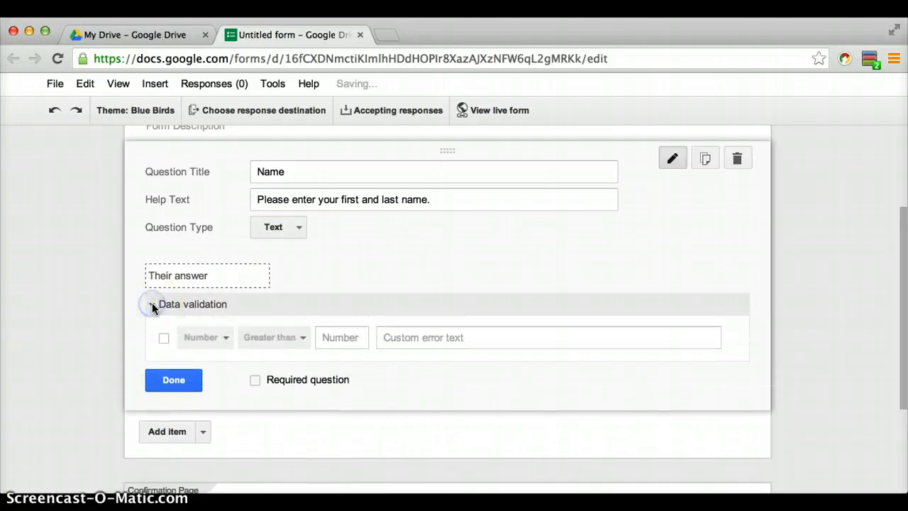
click(164, 339)
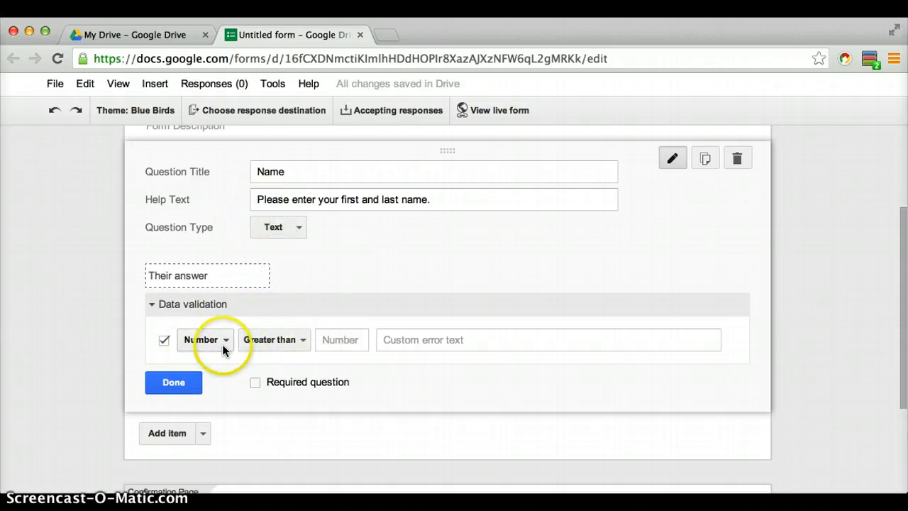
click(302, 341)
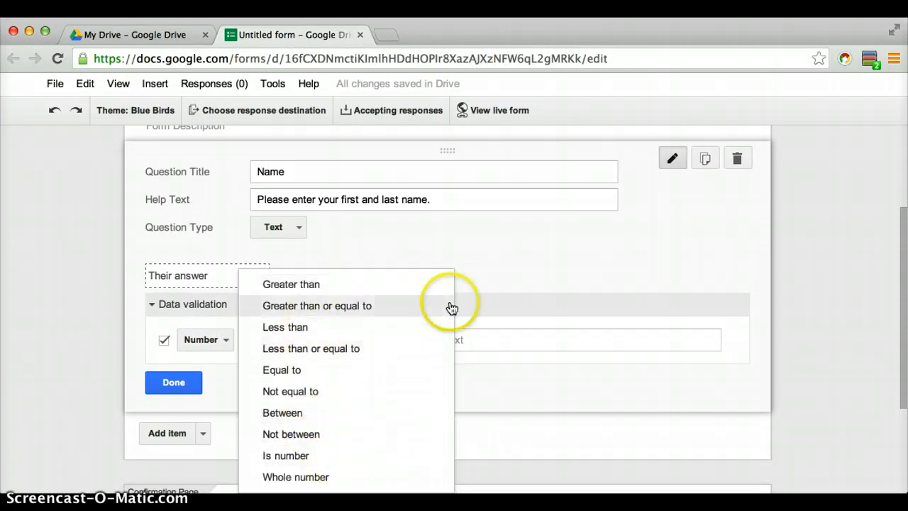
click(540, 248)
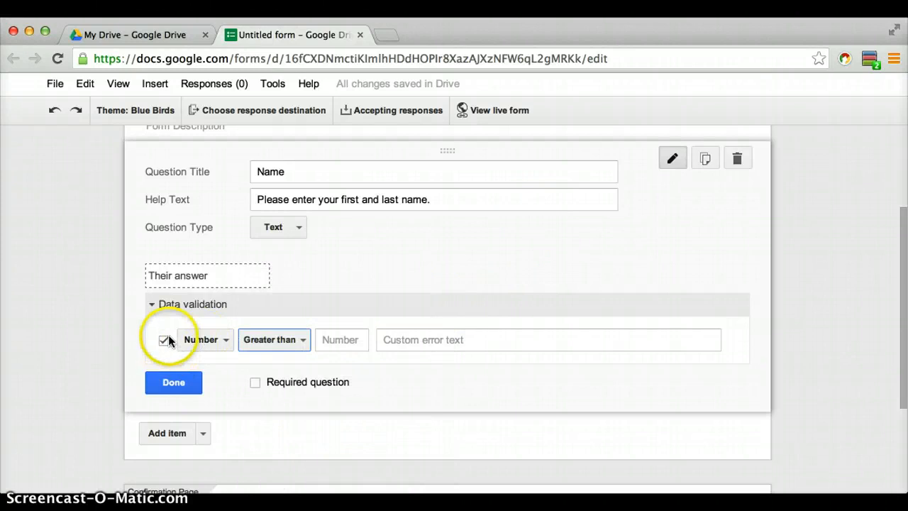
click(224, 340)
click(224, 362)
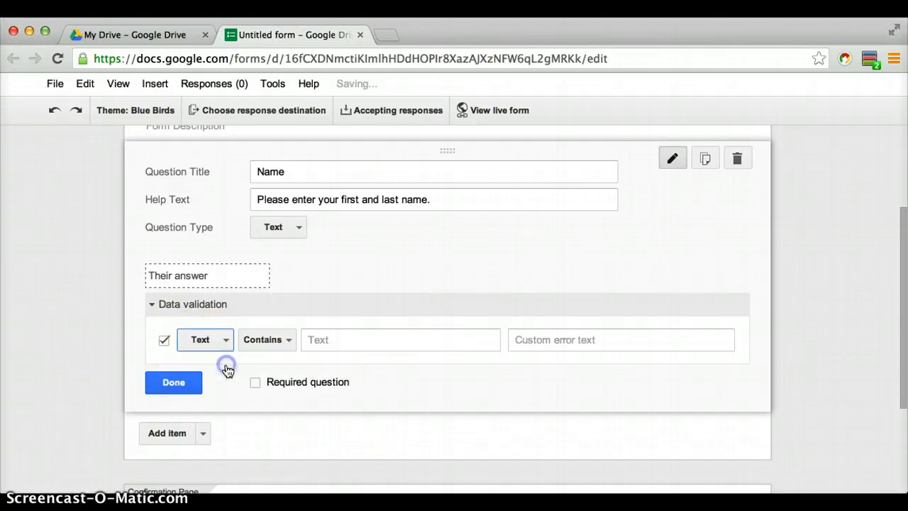
click(292, 341)
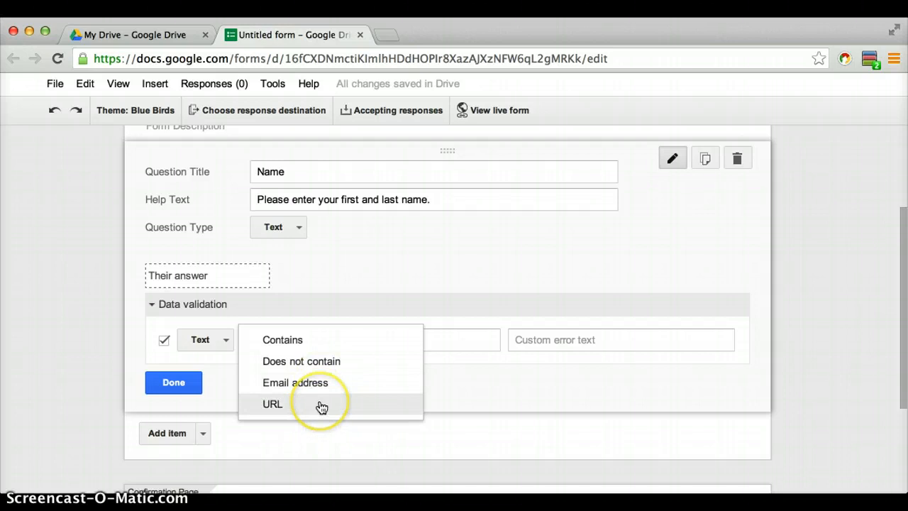
click(316, 276)
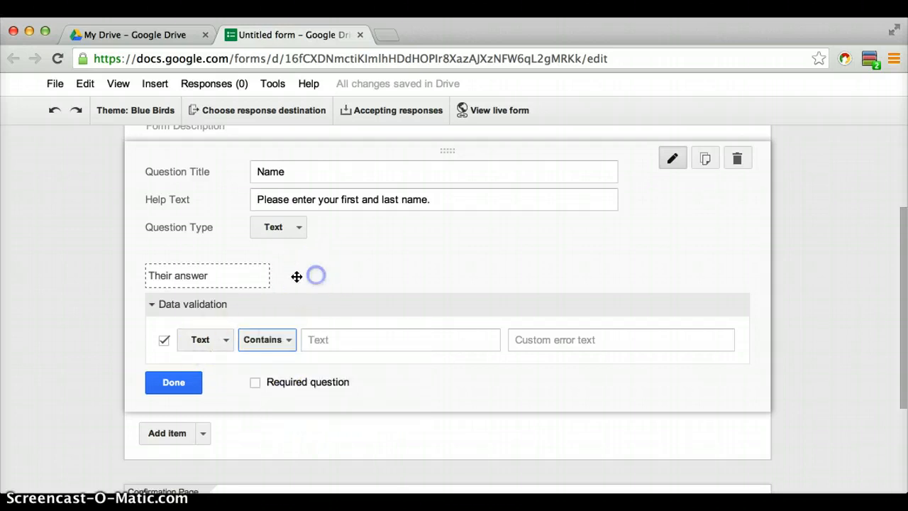
click(163, 342)
click(489, 263)
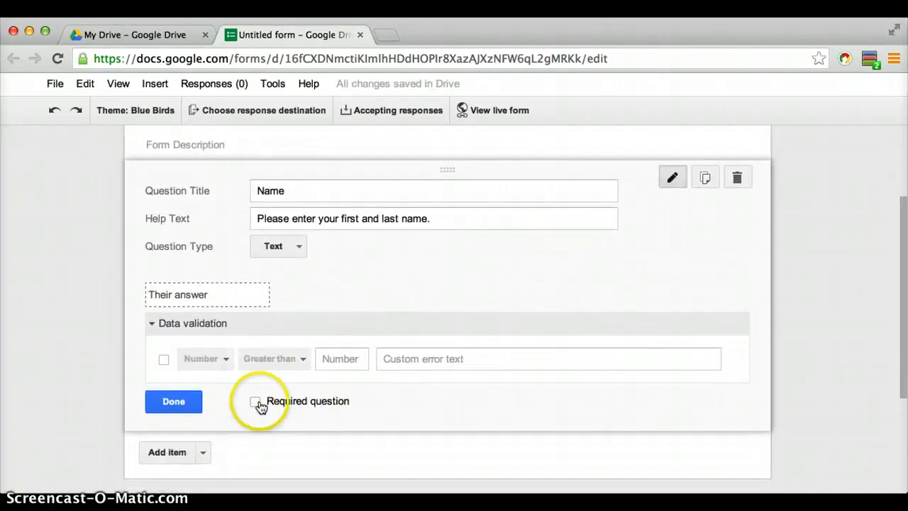
- Make the Name question required and finish editing it
click(256, 403)
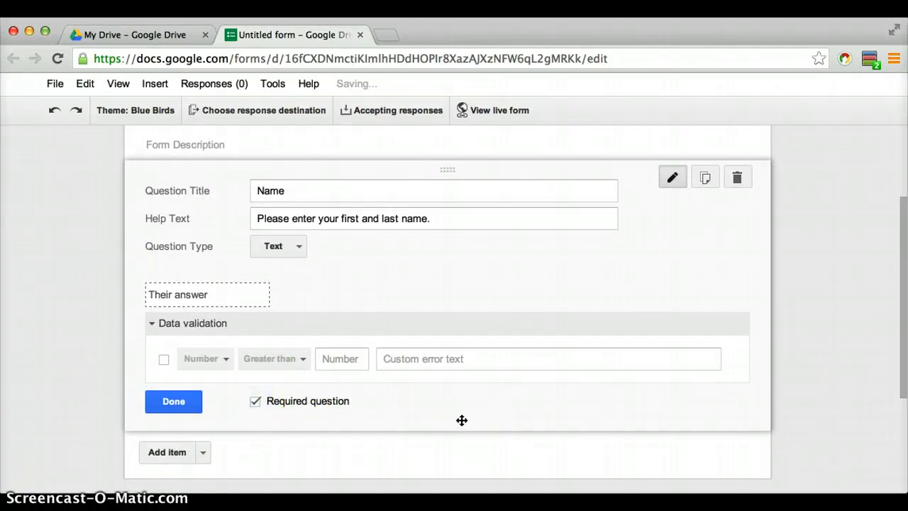
click(178, 404)
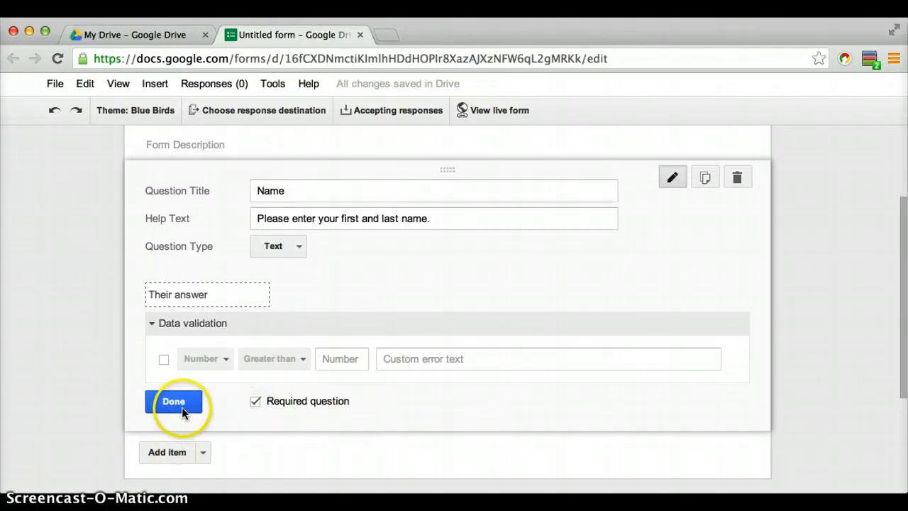
- Add a Paragraph text question below the Name question
scroll(462, 334, up, 2)
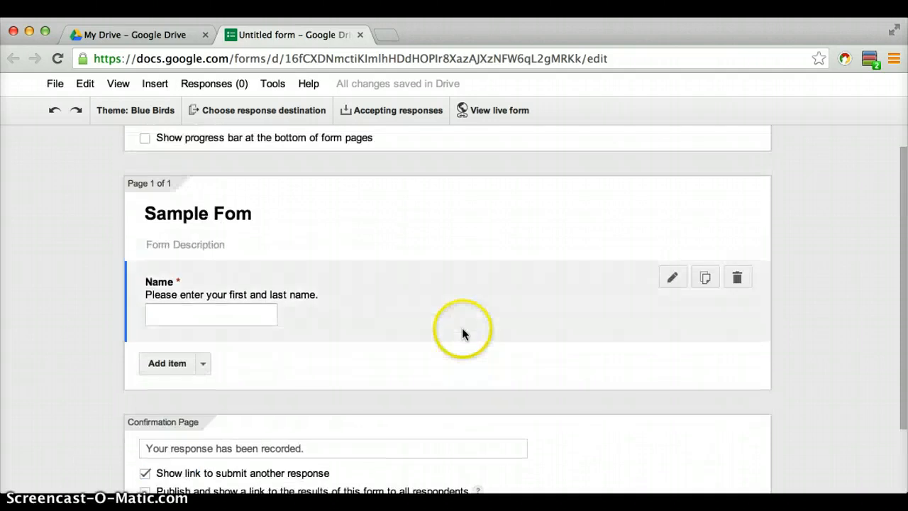
click(204, 365)
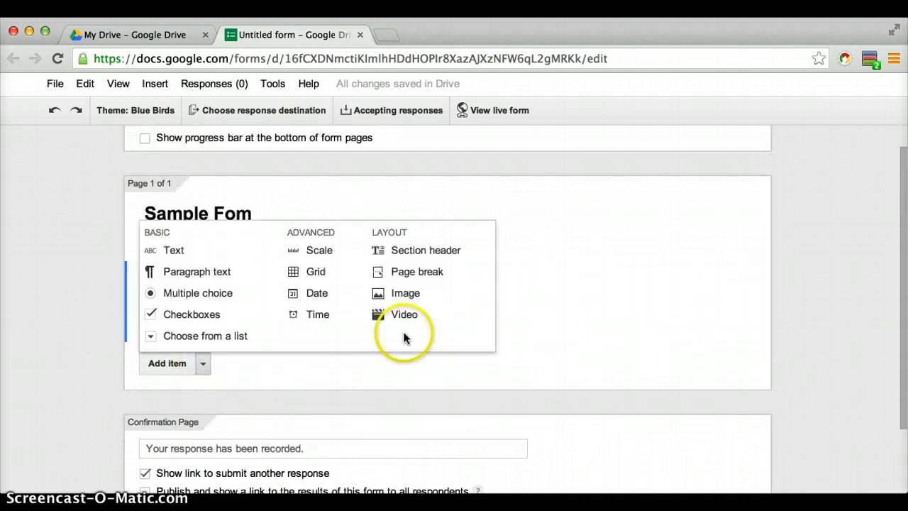
click(204, 274)
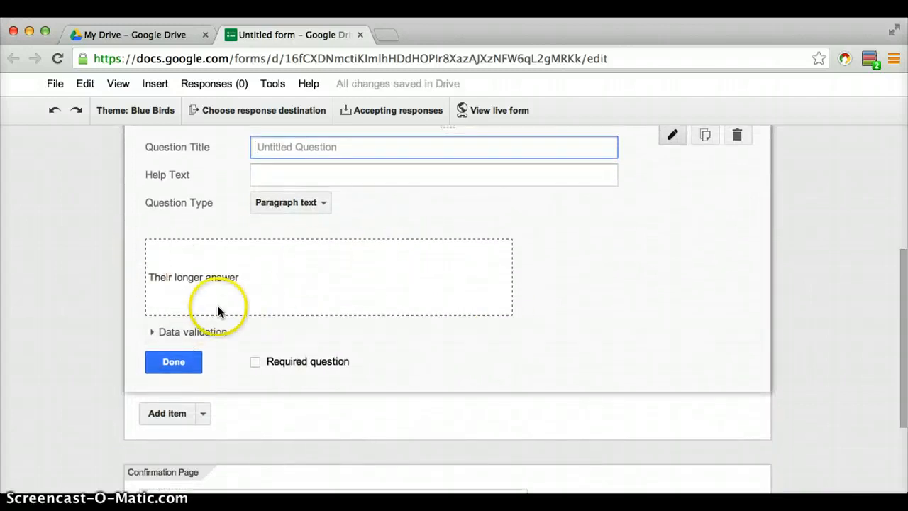
- Turn on data validation for the new paragraph question and try the Text rule with Maximum character count
click(151, 333)
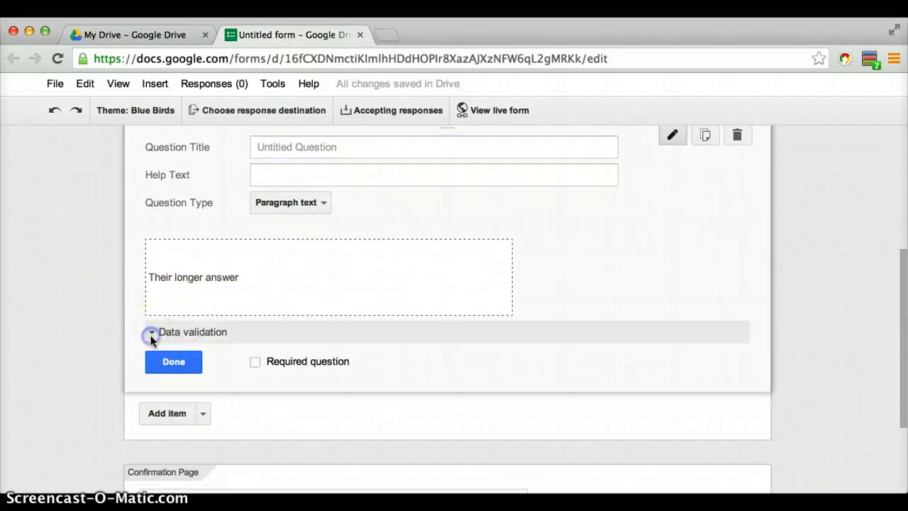
scroll(468, 316, down, 1)
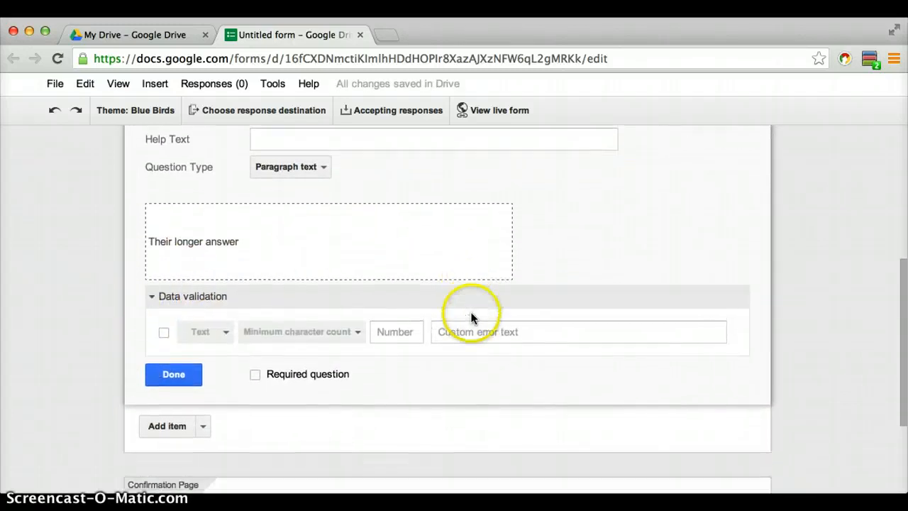
click(164, 334)
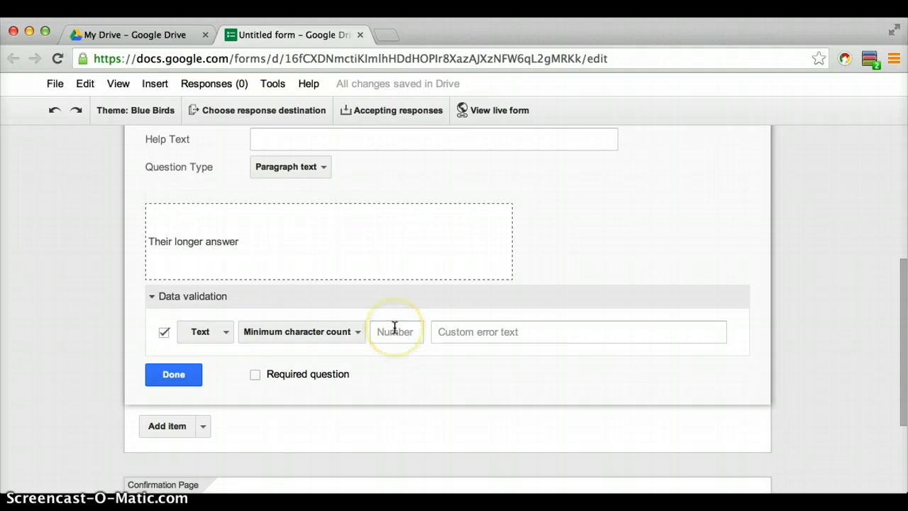
click(226, 331)
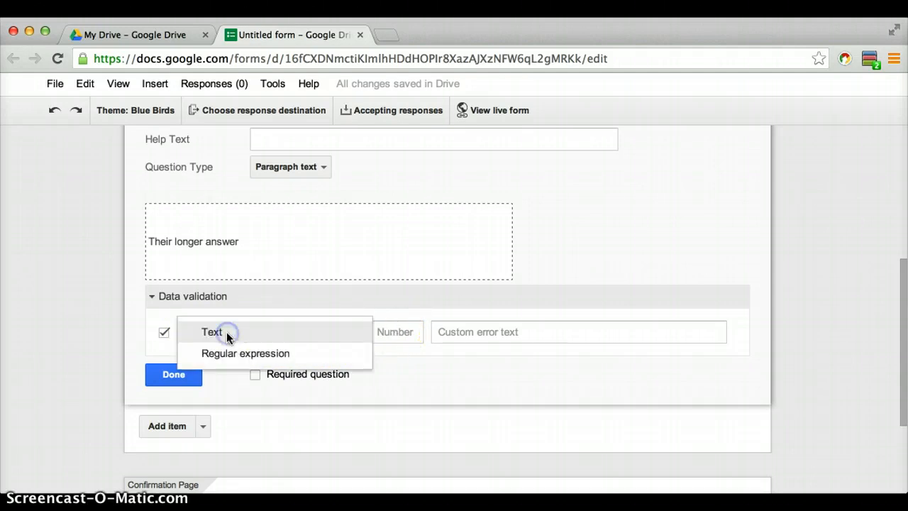
click(317, 276)
click(348, 330)
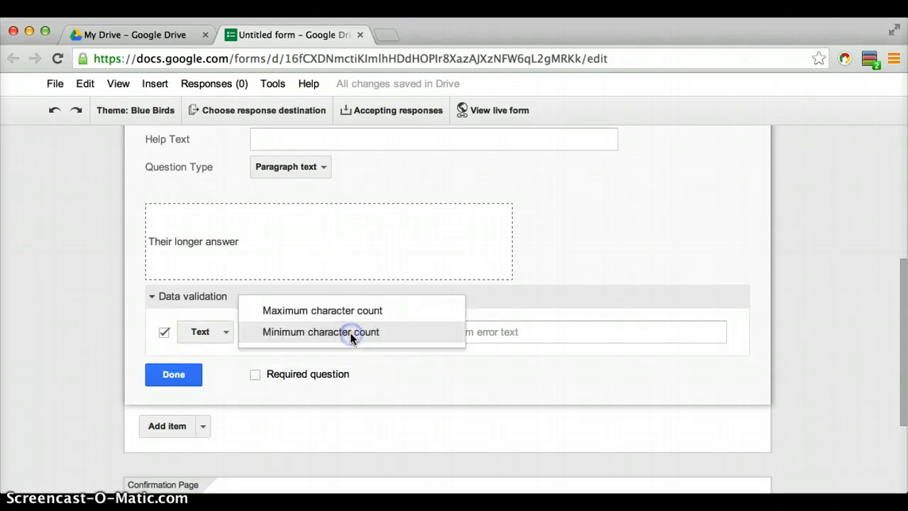
click(361, 314)
- Try the Regular expression rule, look through its conditions, and switch the paragraph question's data validation off again
click(205, 332)
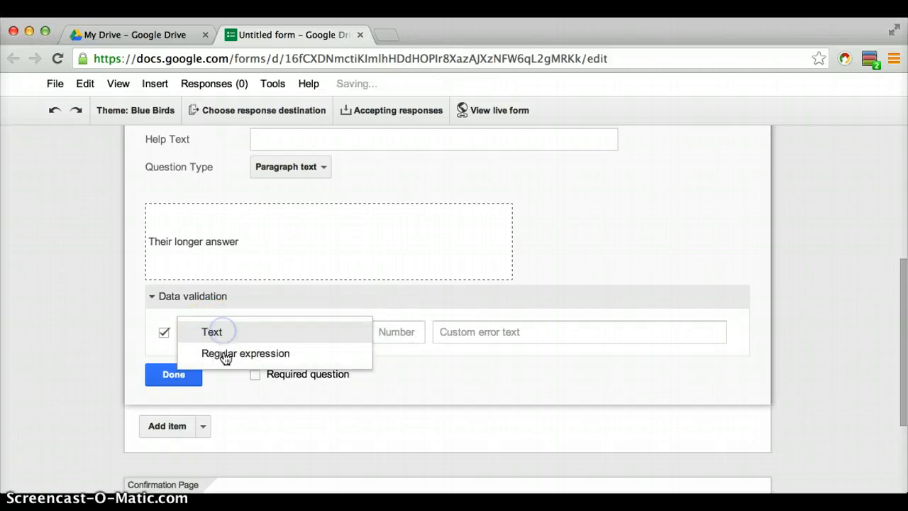
click(231, 353)
click(327, 332)
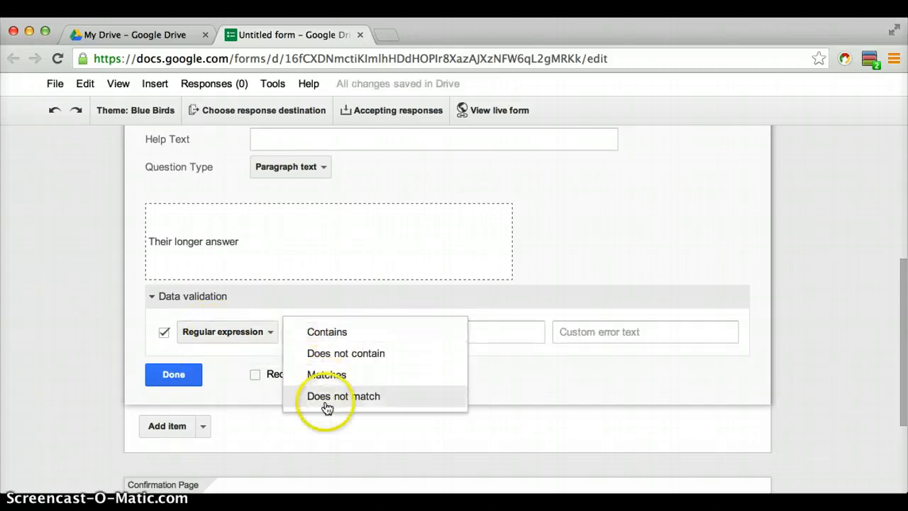
click(402, 260)
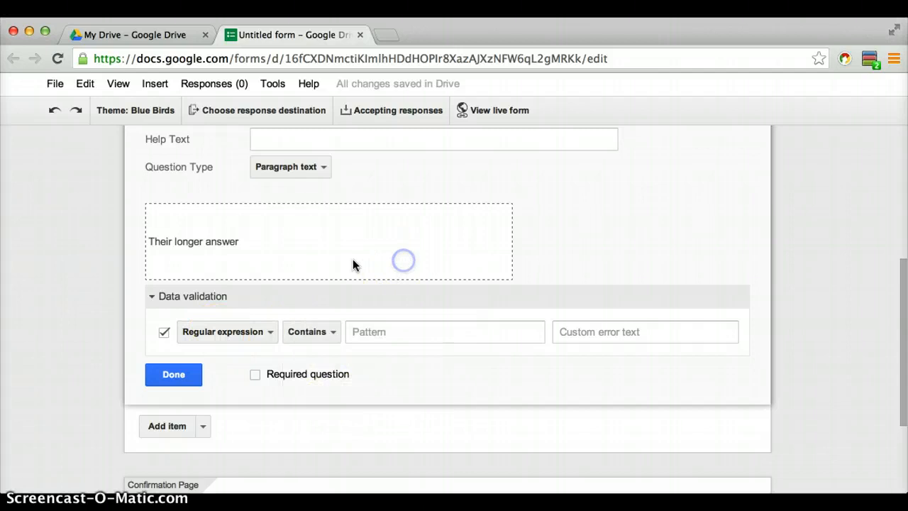
click(163, 331)
scroll(306, 295, up, 2)
scroll(306, 298, up, 2)
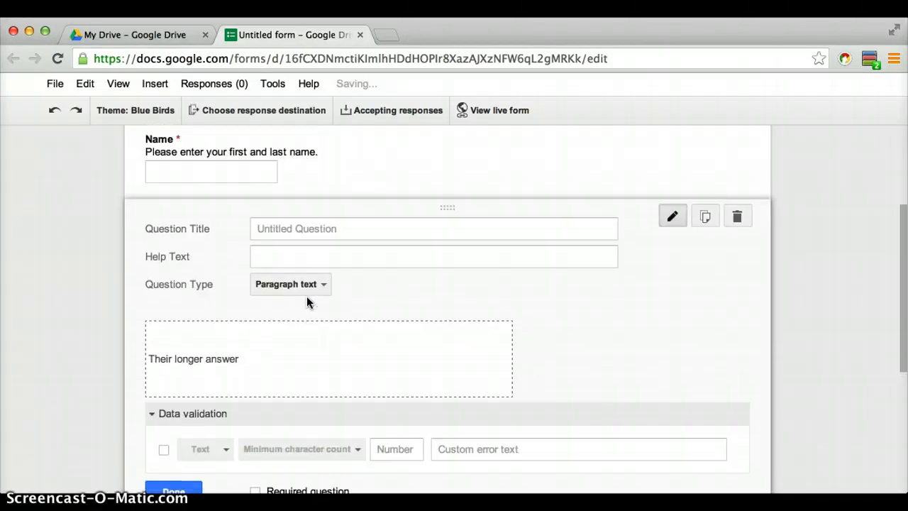
- Change the second question's type to Checkboxes
scroll(300, 364, down, 2)
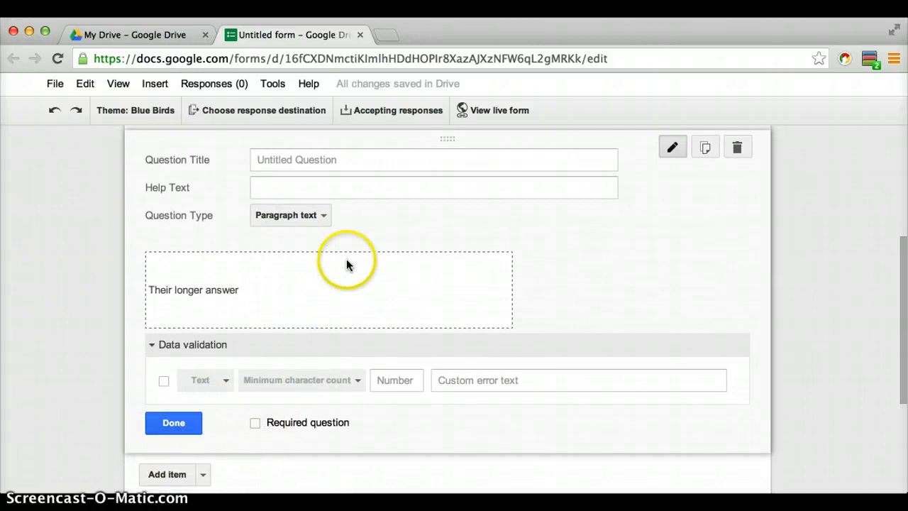
click(321, 216)
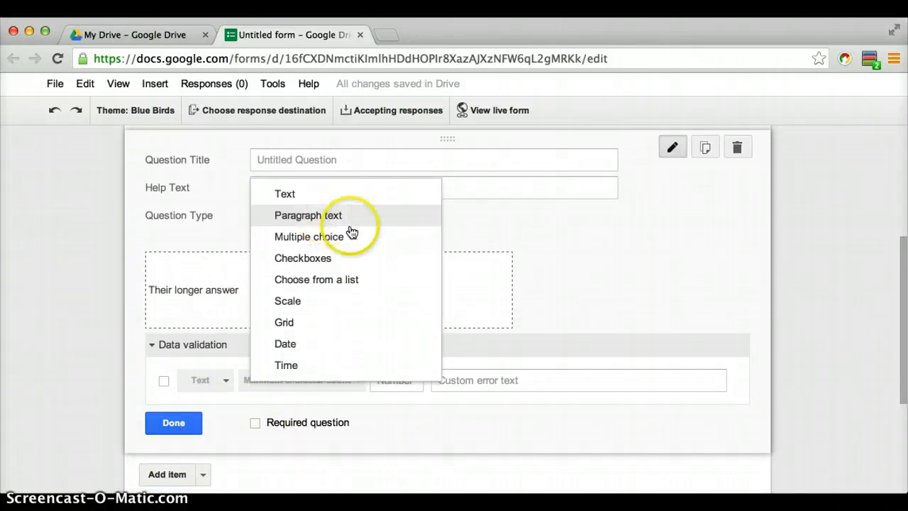
click(399, 264)
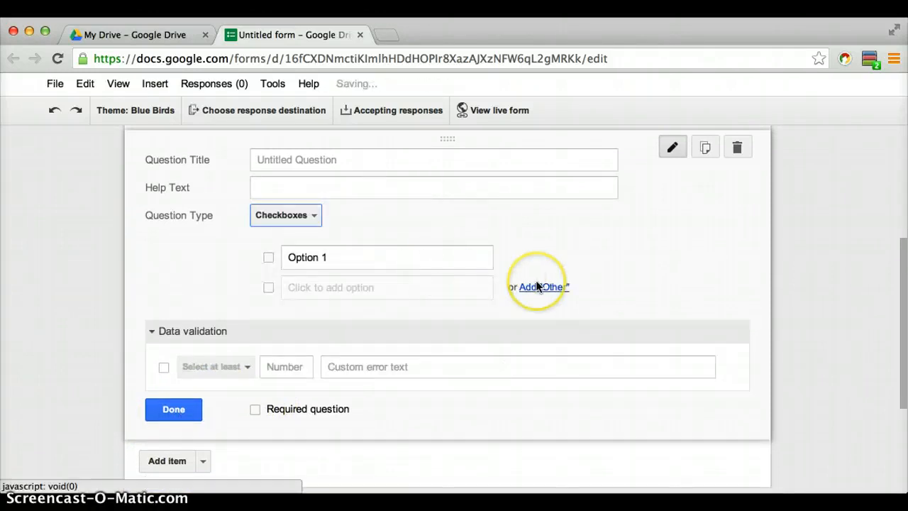
click(577, 269)
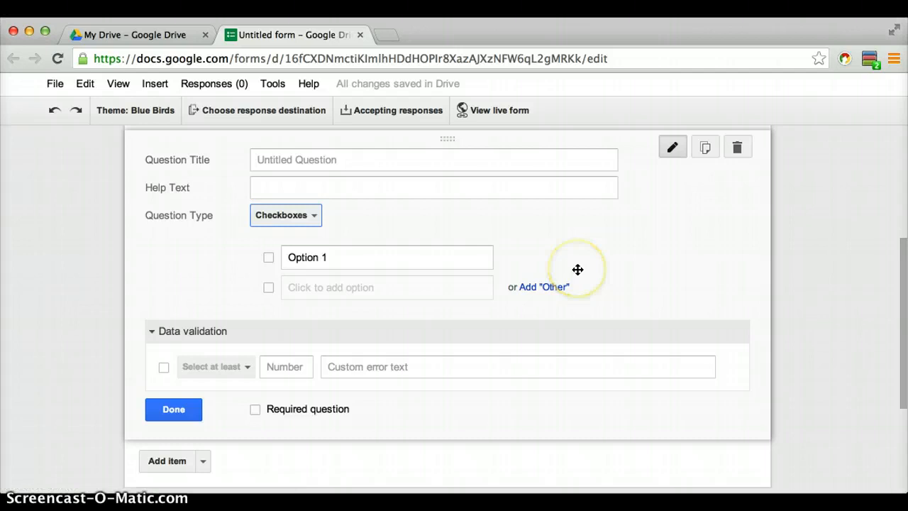
- Title the checkbox question "What are your favorite subjects?"
scroll(577, 270, down, 1)
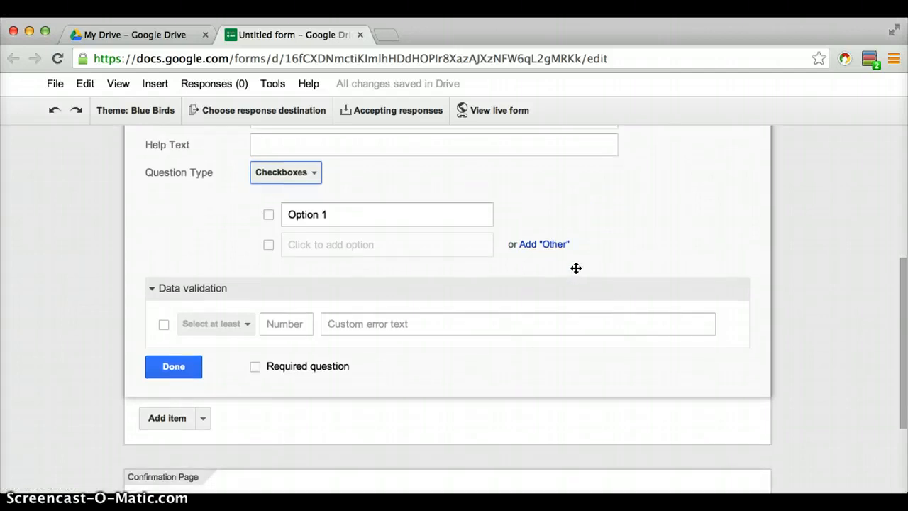
scroll(576, 267, up, 3)
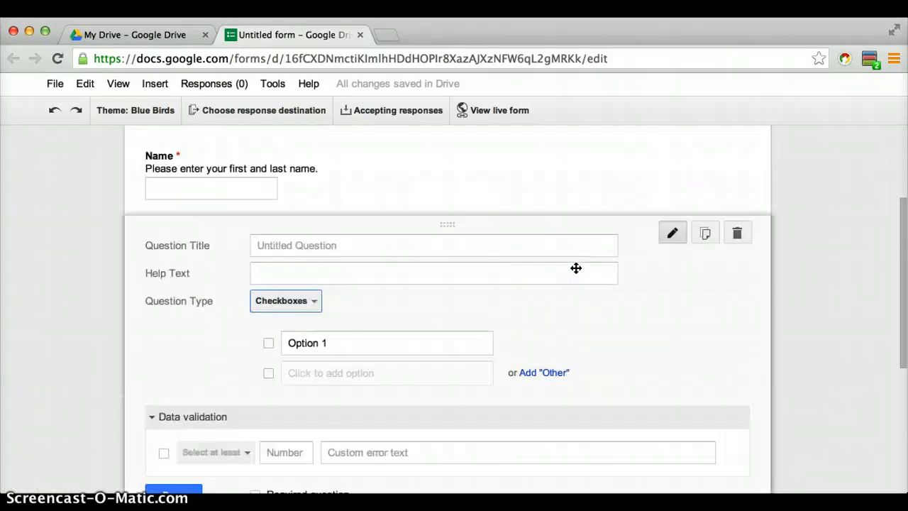
click(401, 241)
click(664, 366)
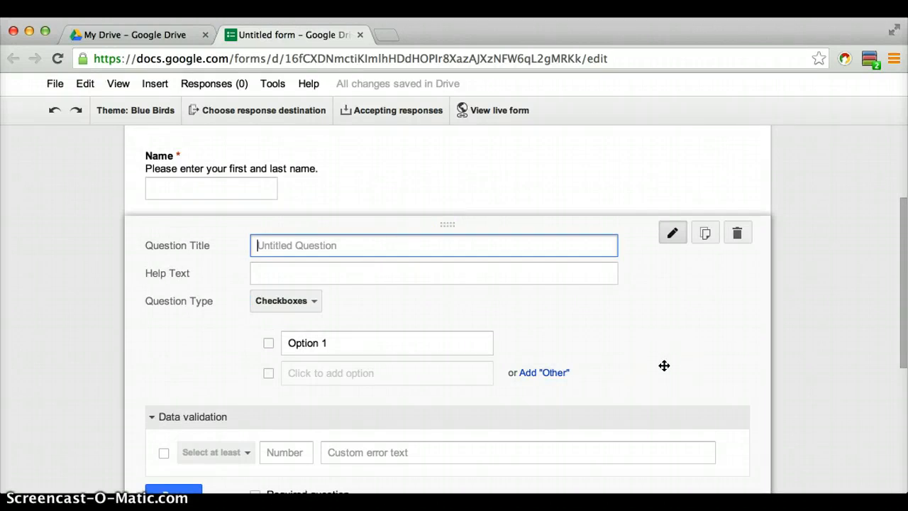
text(What are your favorite subject)
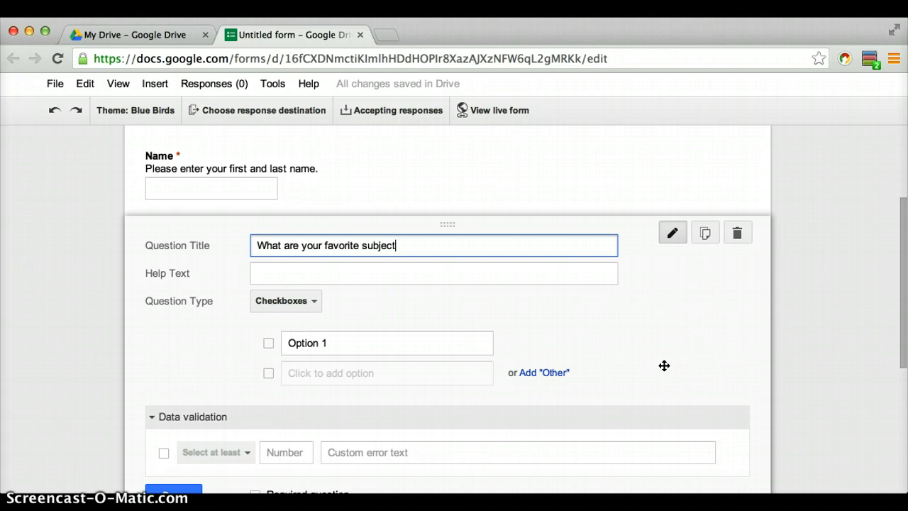
- Add the help text "You can select more than one." to the favorite subjects question
scroll(699, 381, down, 3)
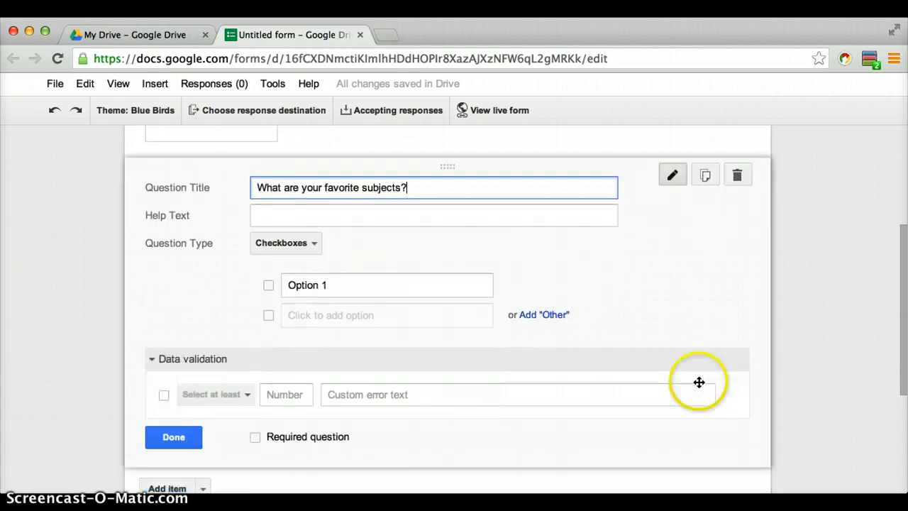
click(324, 221)
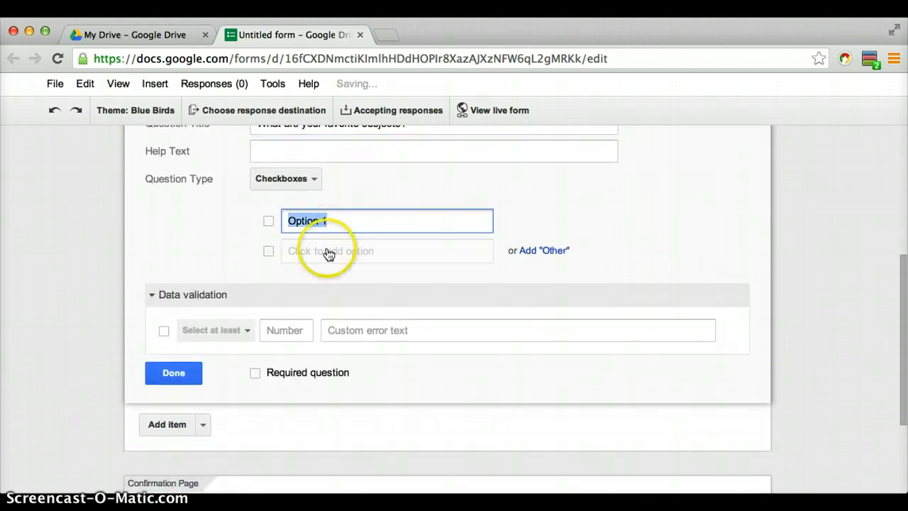
scroll(428, 219, up, 2)
click(320, 211)
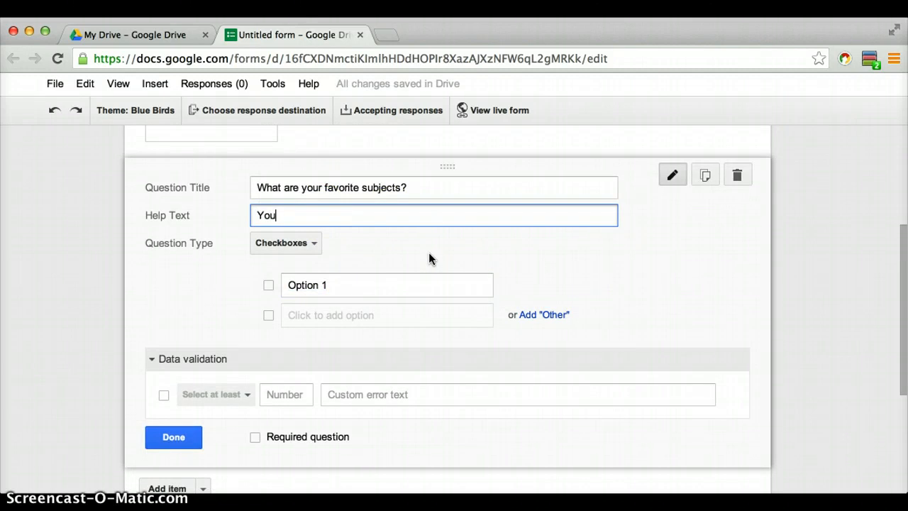
text(You can select more thank)
key(BackSpace)
text(one.)
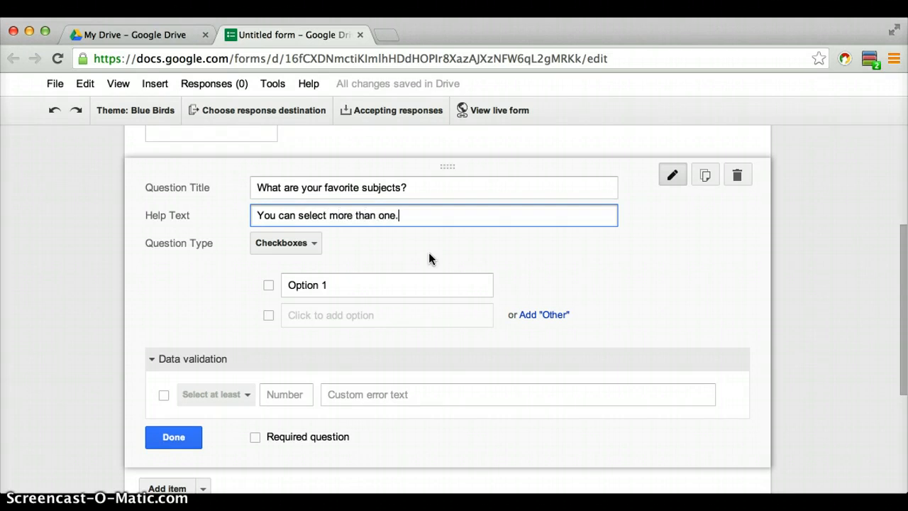
click(536, 280)
- Turn on data validation for the favorite subjects question and limit the answer to Select at most 6
scroll(536, 241, down, 1)
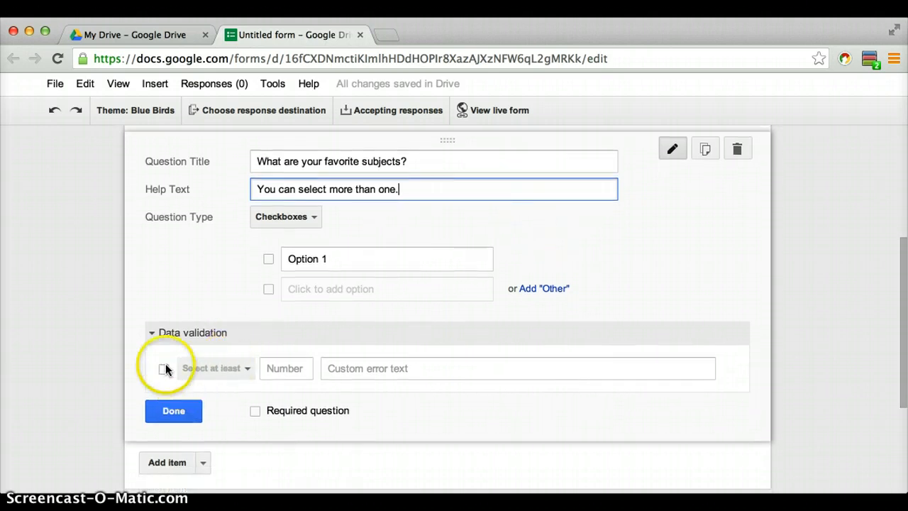
click(165, 366)
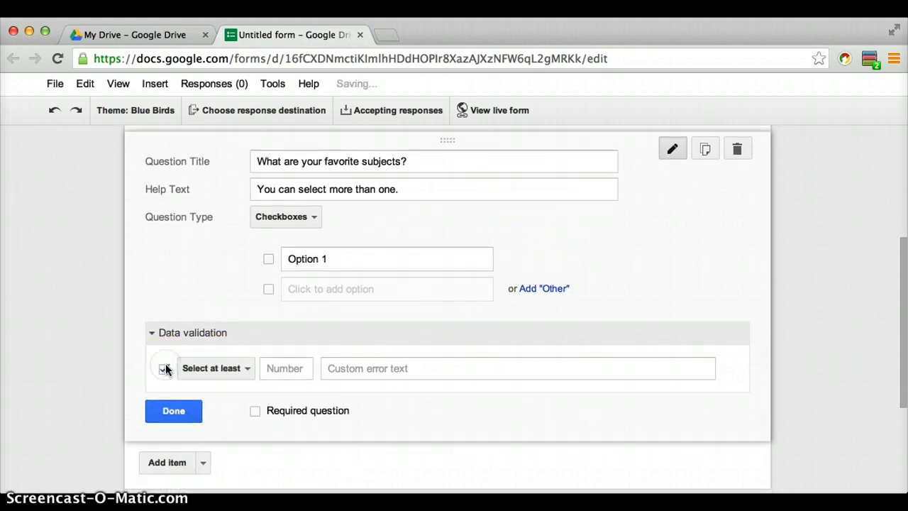
click(246, 369)
click(246, 391)
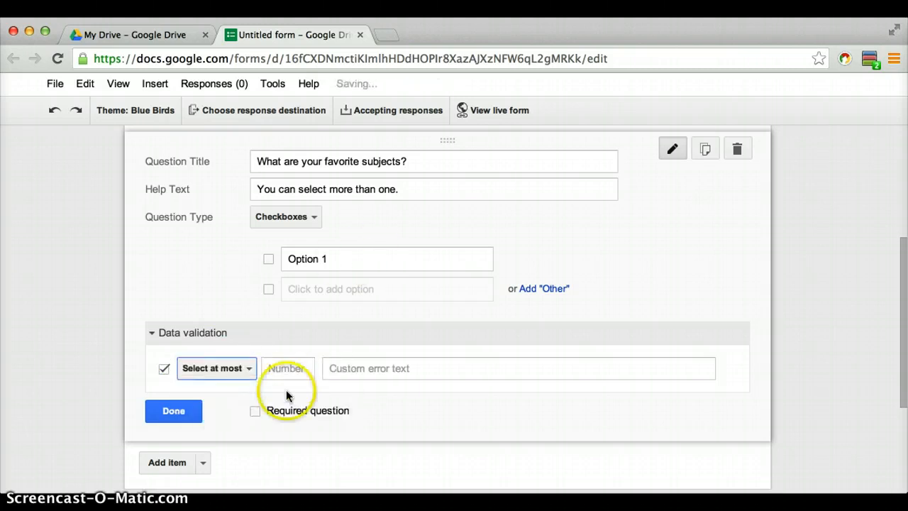
click(295, 370)
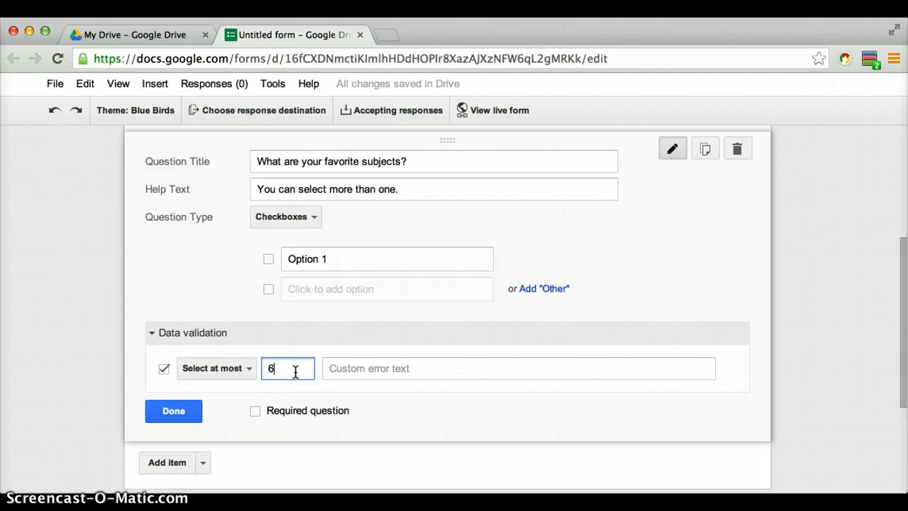
text(6)
click(502, 305)
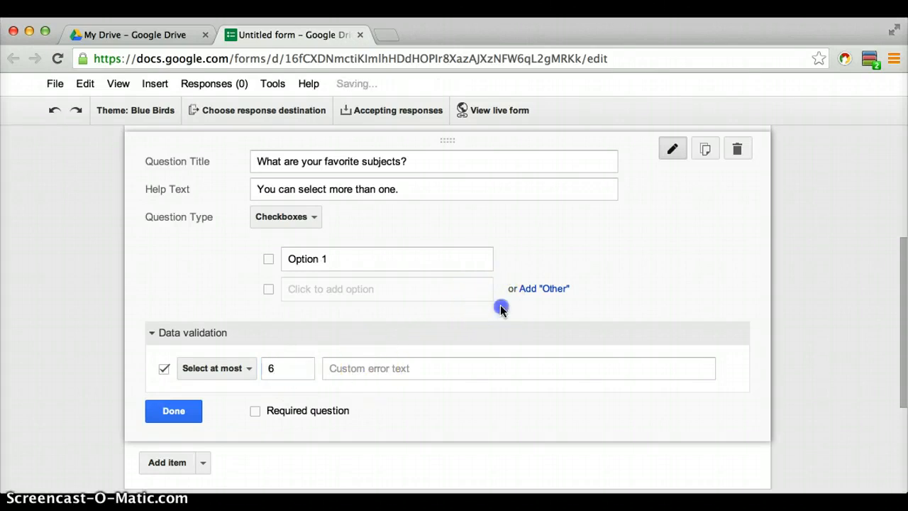
- Enter "math" and "science" as the first two checkbox options of the favorite subjects question
click(337, 257)
text(ma)
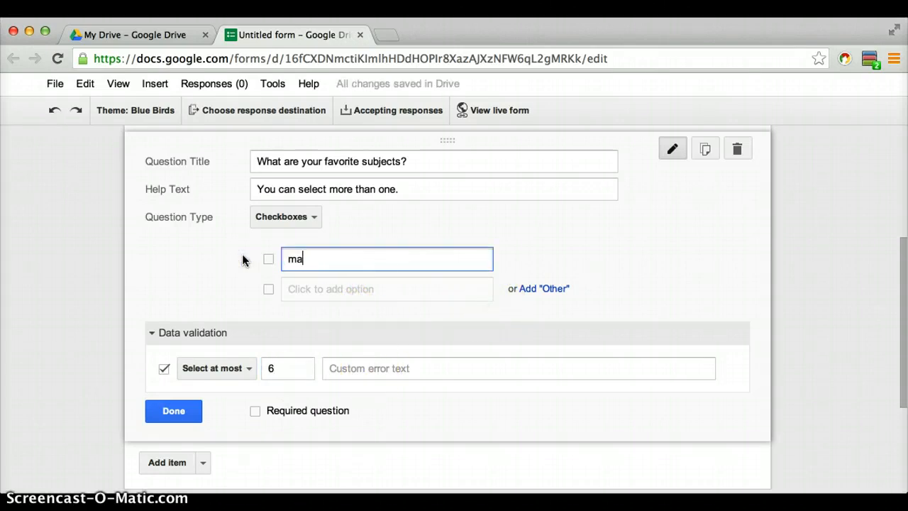
text(th)
click(306, 287)
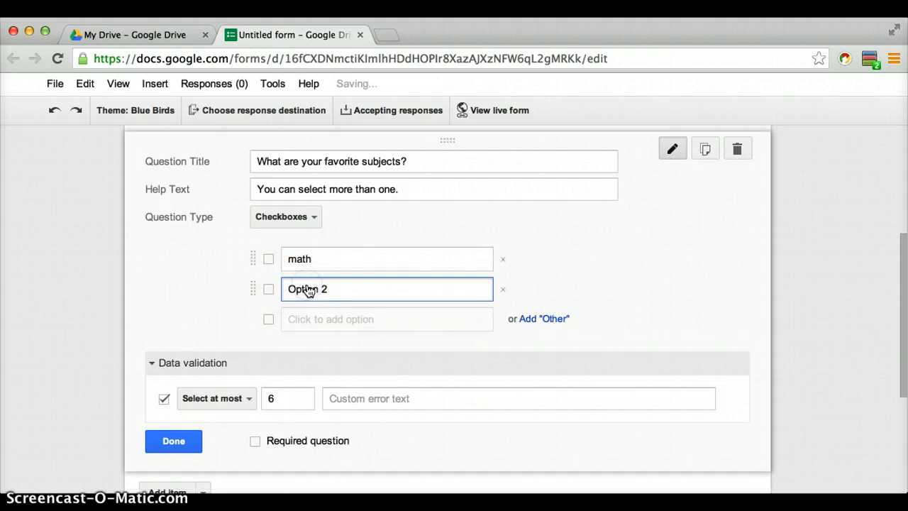
key(BackSpace)
key(BackSpace)
key(BackSpace)
key(BackSpace)
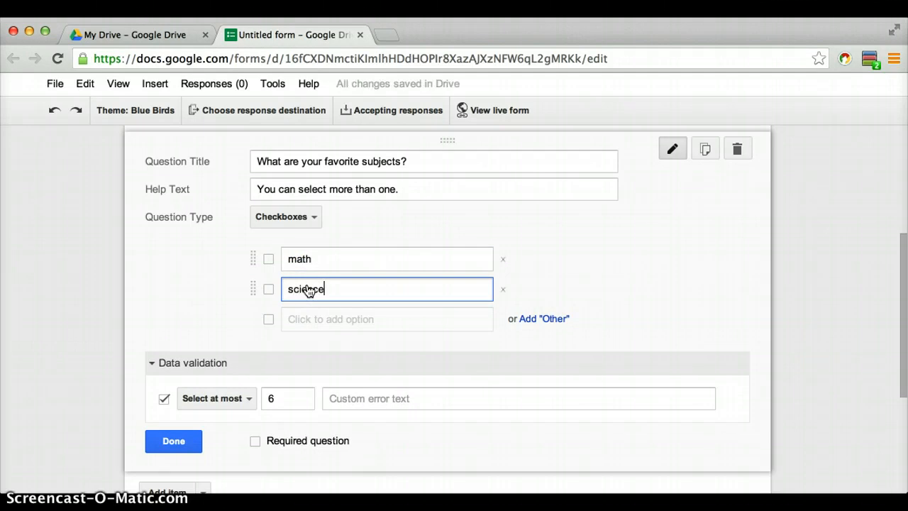
- Add "social studies" and "english" as the third and fourth options of the favorite subjects question
click(354, 324)
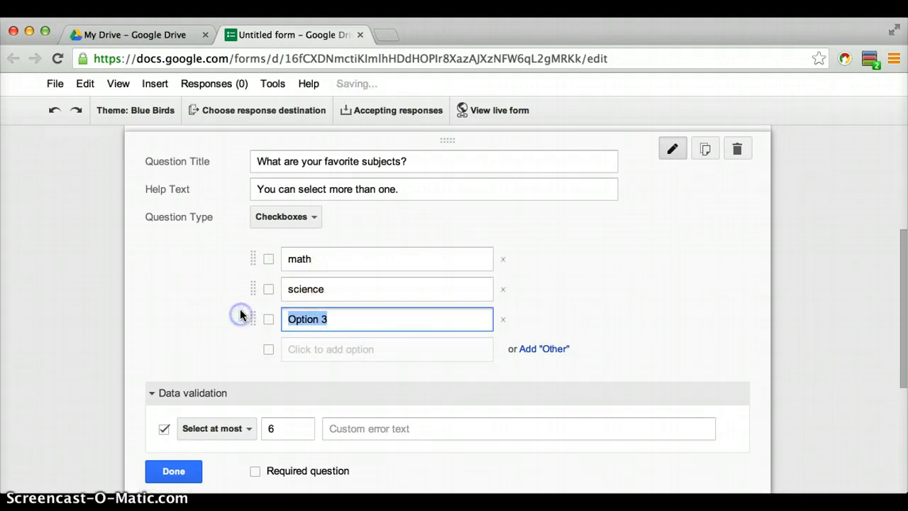
text(social stud)
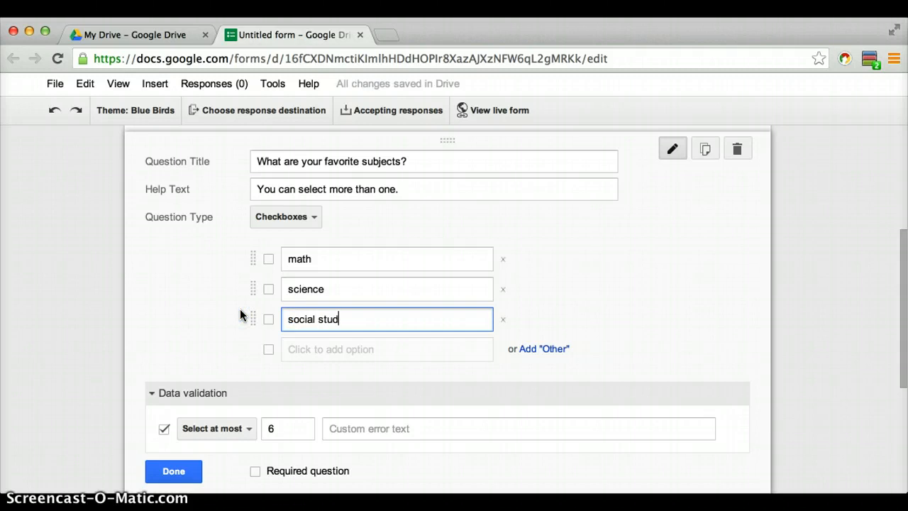
text(ies)
click(334, 350)
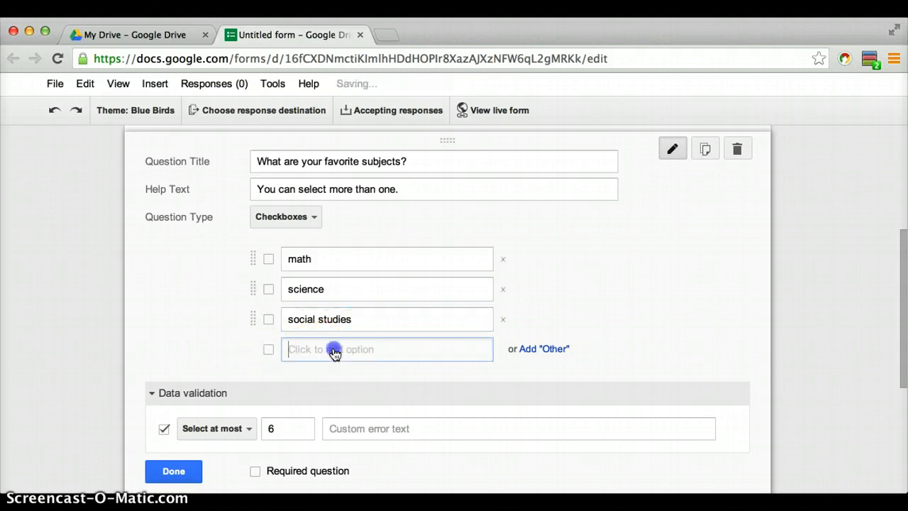
text(engli)
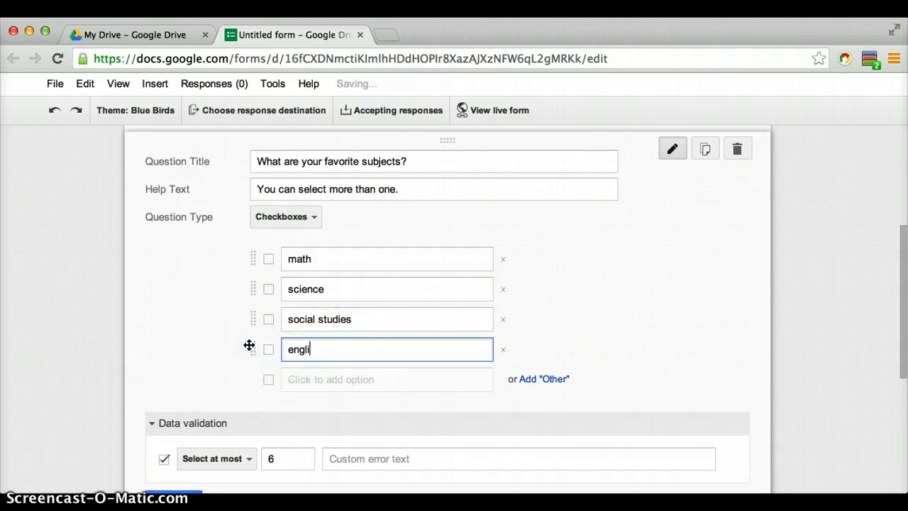
text(sh)
- Add "art" and "physical education" as the fifth and sixth options of the favorite subjects question
scroll(411, 365, down, 2)
click(380, 338)
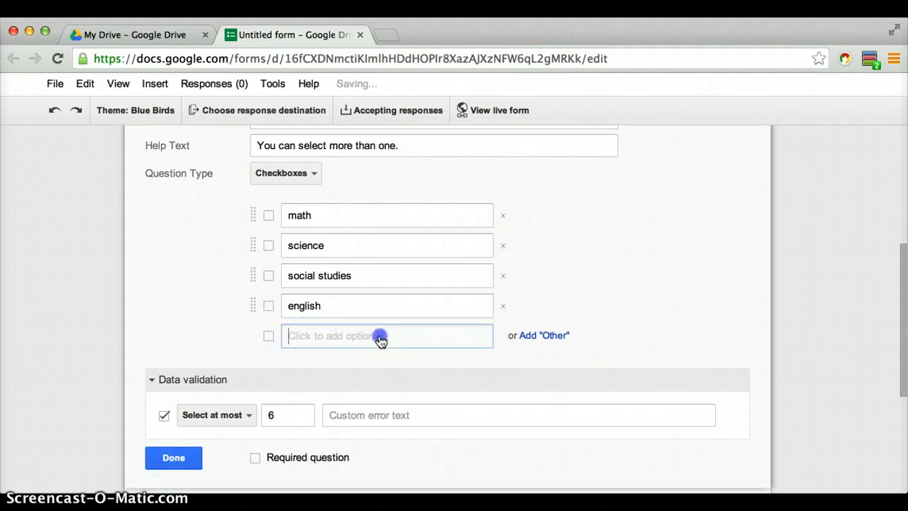
text(ar)
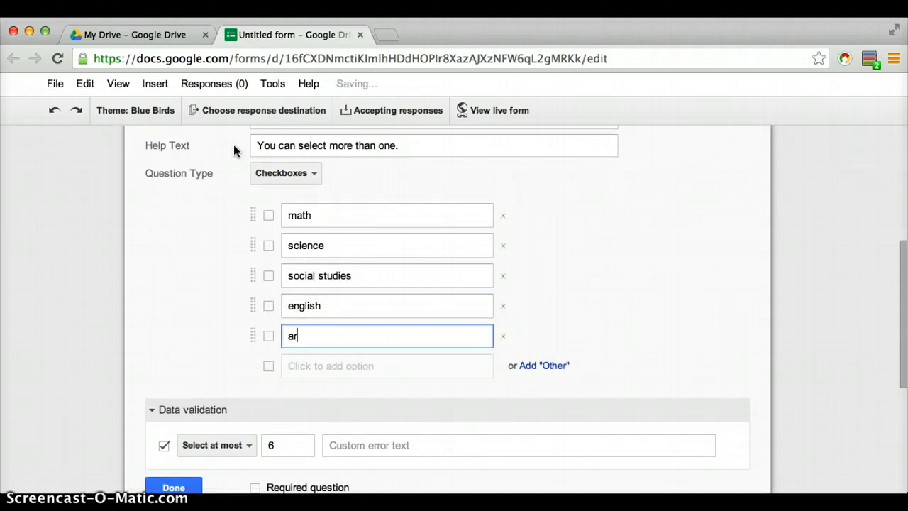
text(t)
click(359, 365)
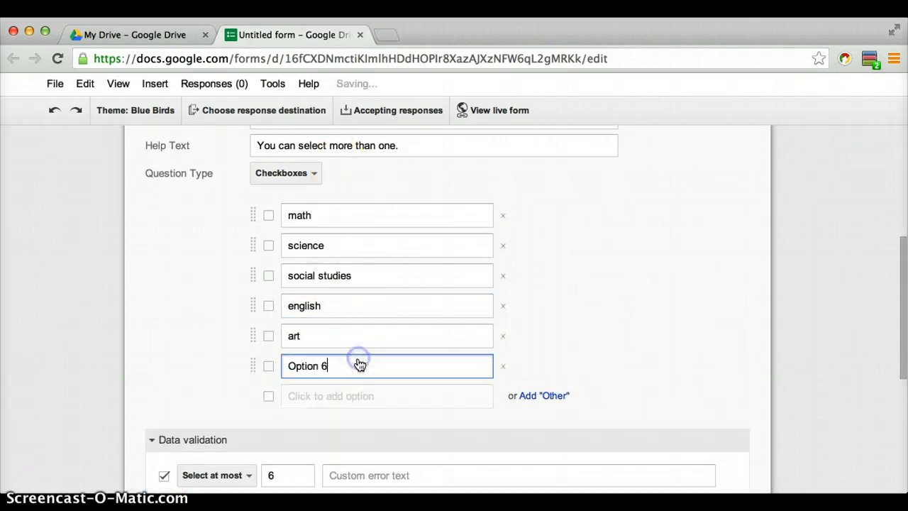
text(physical educa)
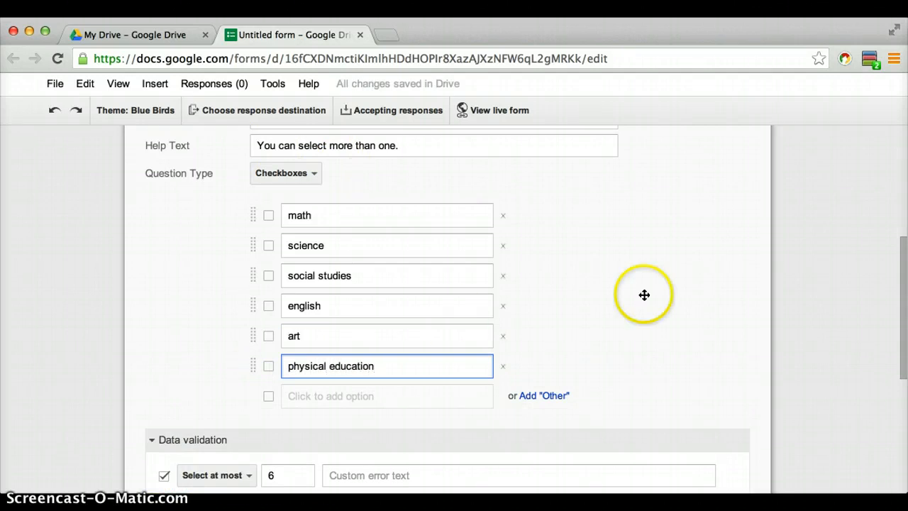
scroll(643, 312, down, 1)
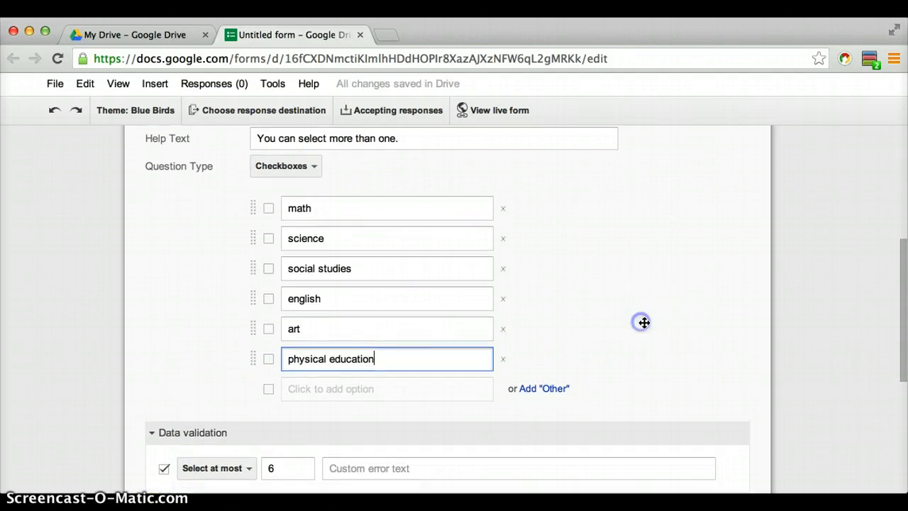
scroll(684, 336, down, 1)
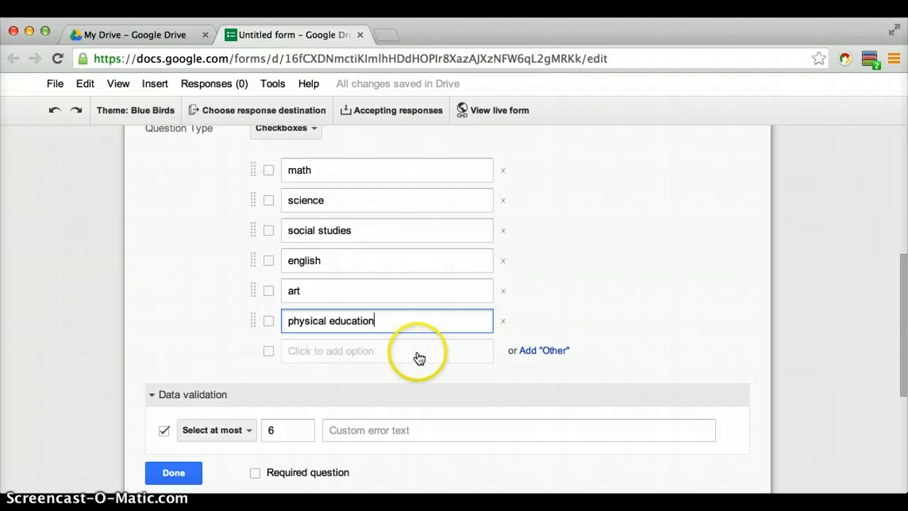
scroll(690, 276, down, 1)
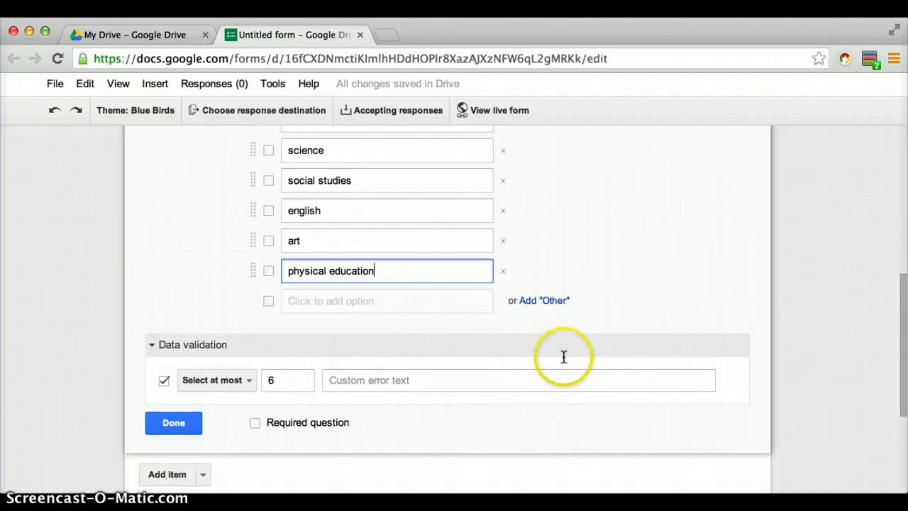
click(385, 304)
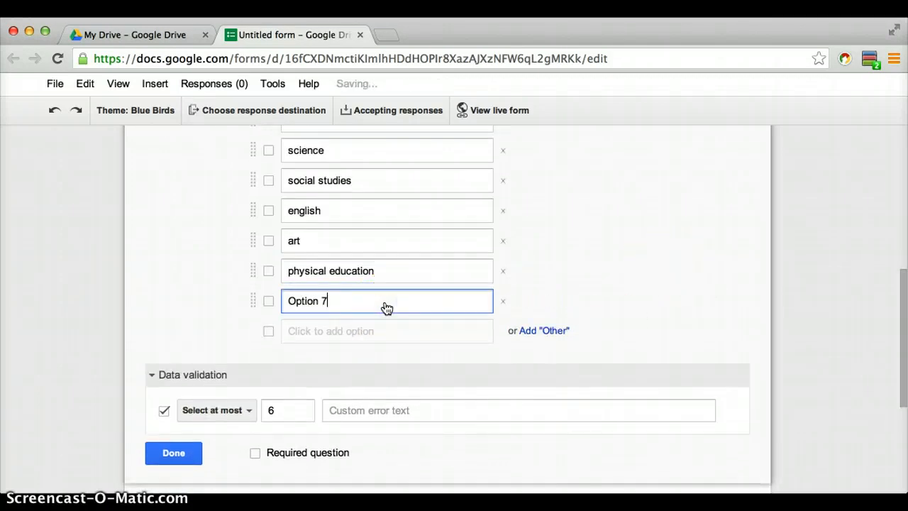
click(502, 302)
scroll(656, 265, up, 3)
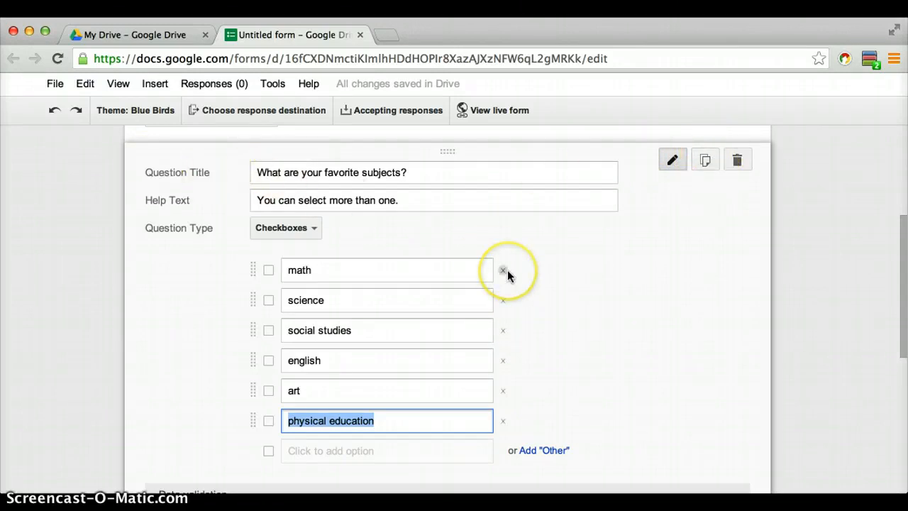
- Make the favorite subjects question required and finish editing it
scroll(507, 273, down, 3)
scroll(507, 273, down, 3)
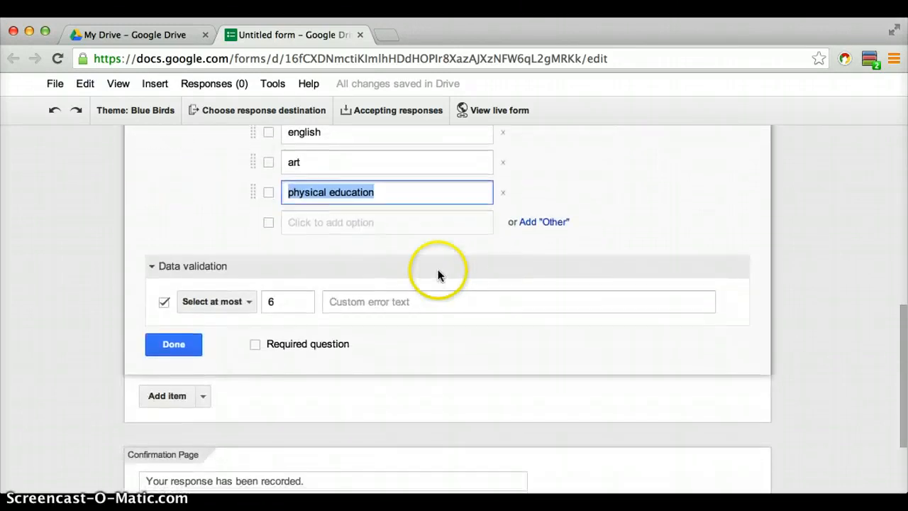
click(258, 344)
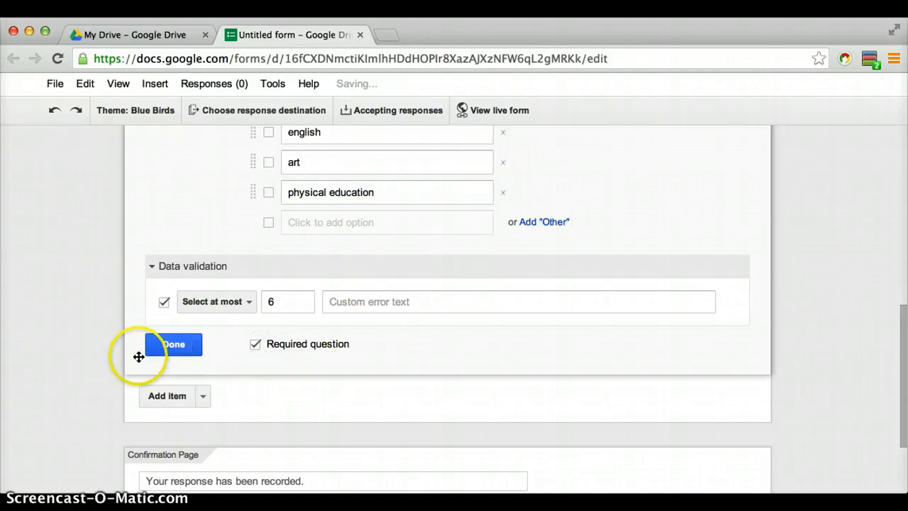
click(169, 345)
- Add a Choose from a list question below the favorite subjects question and title it "What is your favorite hobby?"
scroll(390, 260, up, 3)
scroll(390, 260, down, 3)
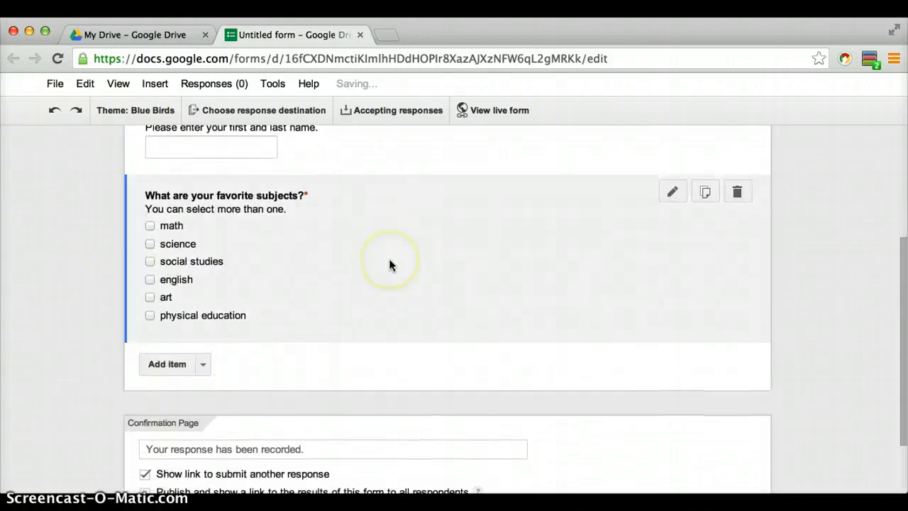
click(203, 283)
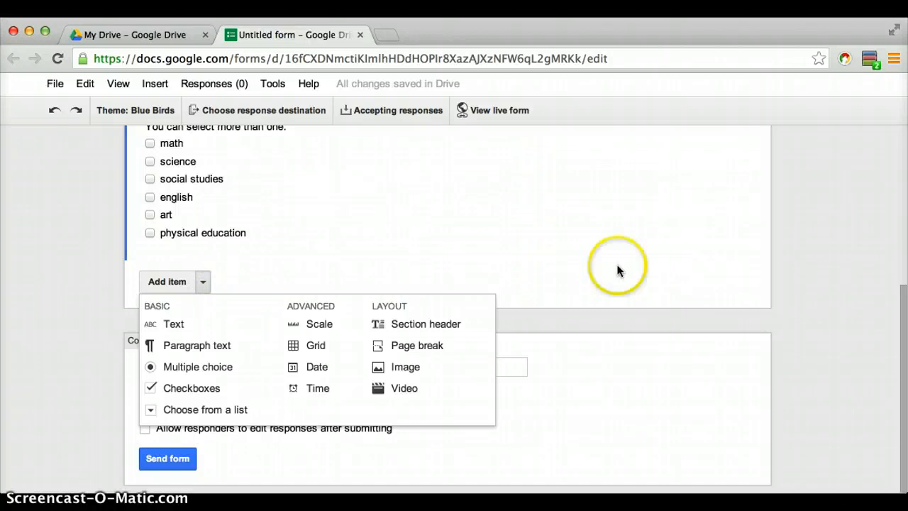
click(260, 408)
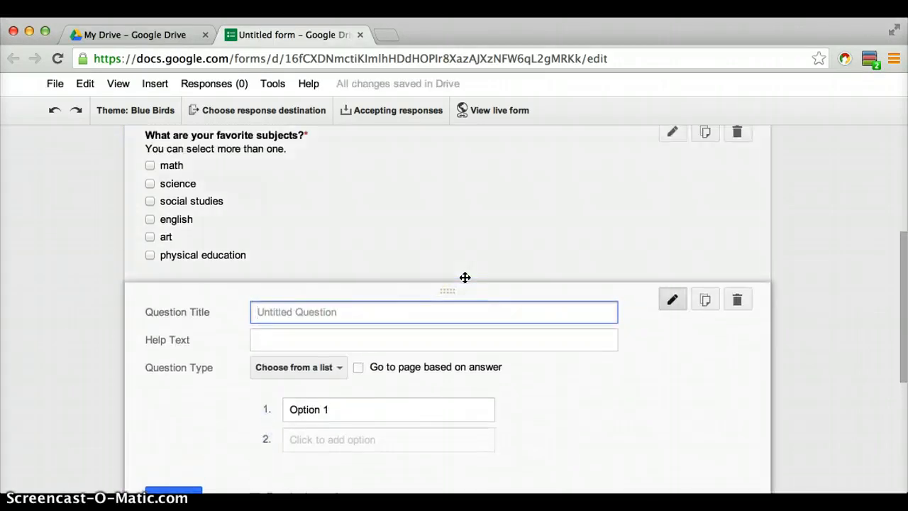
text(What is your favorite hobby?)
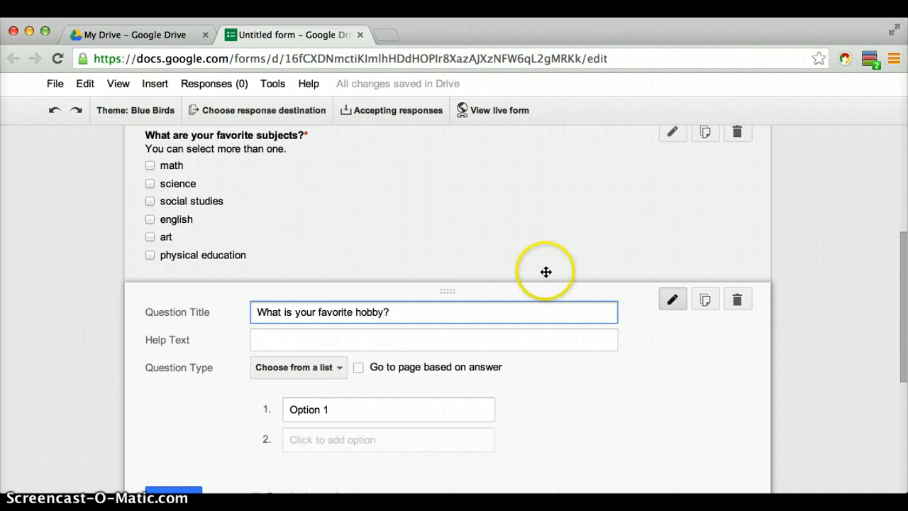
scroll(543, 273, down, 4)
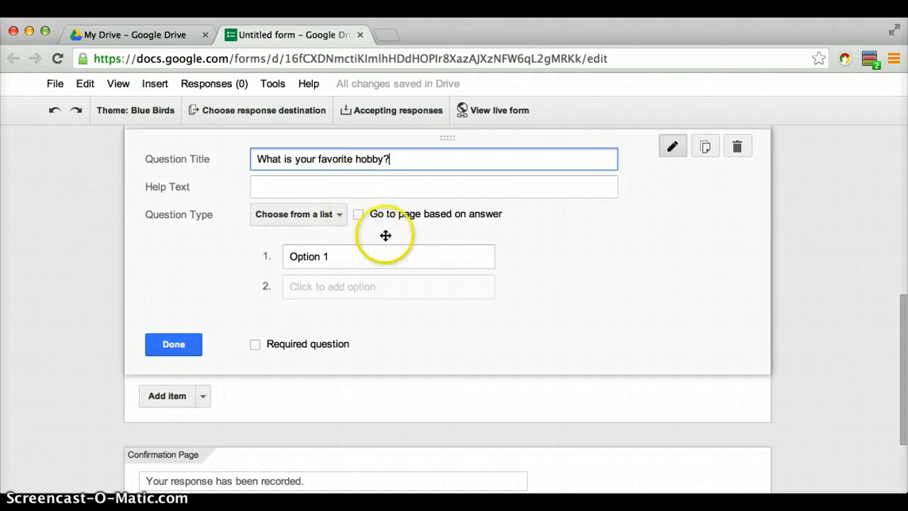
click(343, 214)
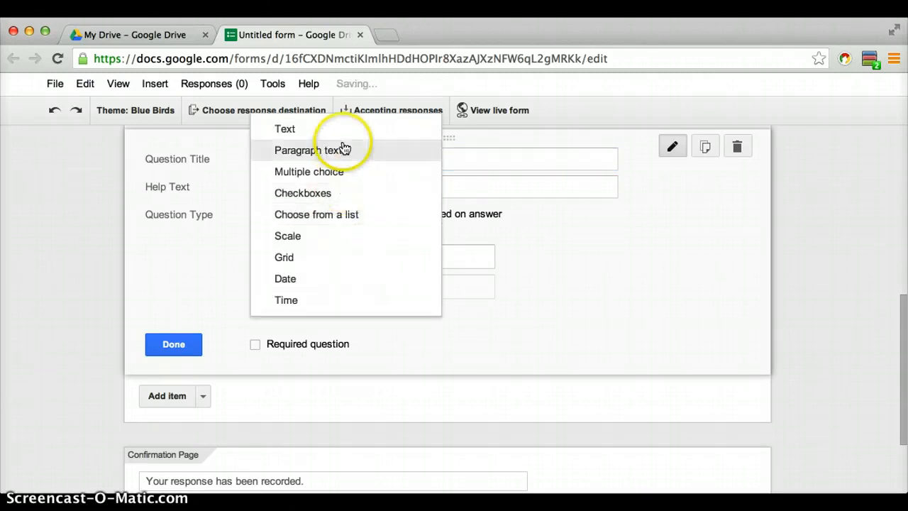
click(392, 214)
- Enter "sports" and "reading" as the first two options of the favorite hobby question
drag(358, 255, 243, 248)
text(ap)
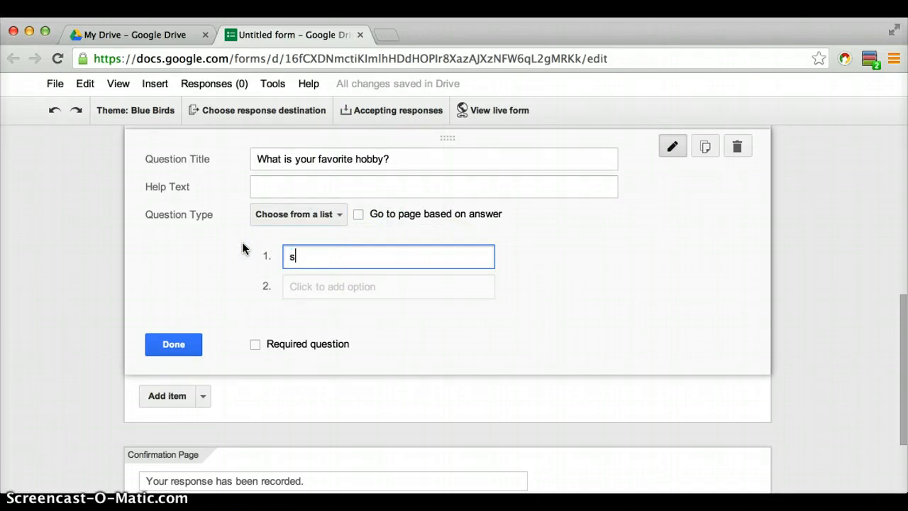
text(orts)
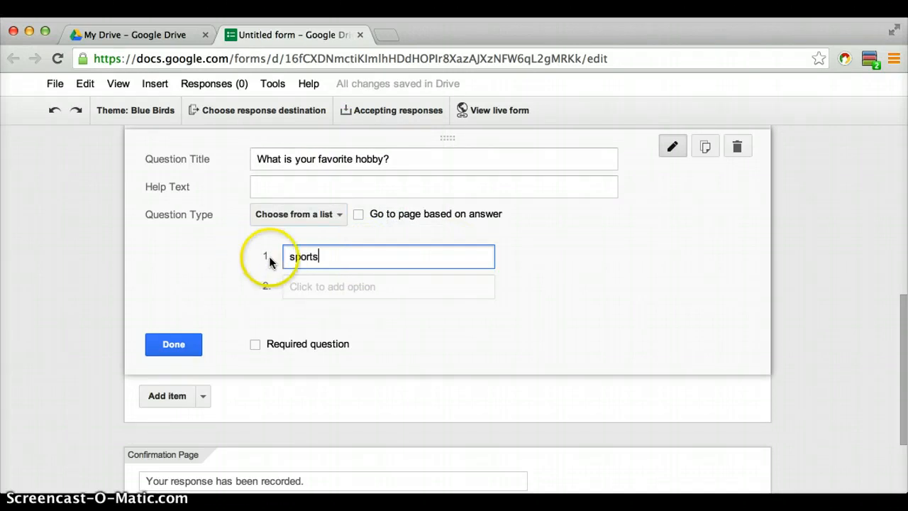
click(304, 286)
drag(298, 286, 244, 285)
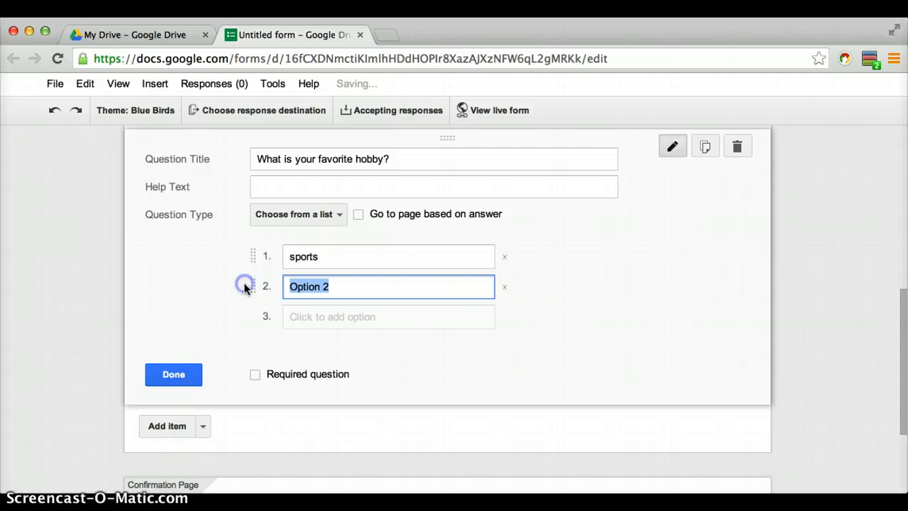
text(reading)
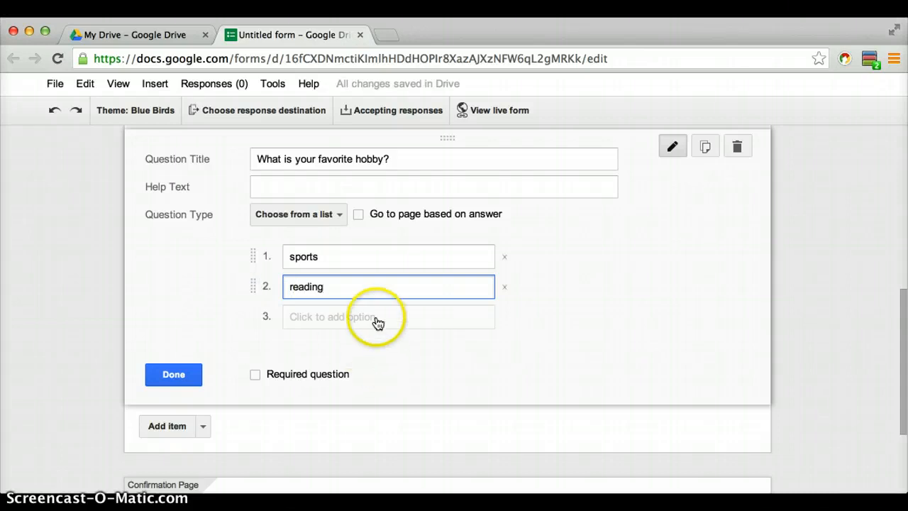
- Add "writing" and "video games" as the third and fourth options of the favorite hobby question
click(377, 318)
drag(376, 317, 256, 312)
text(writing)
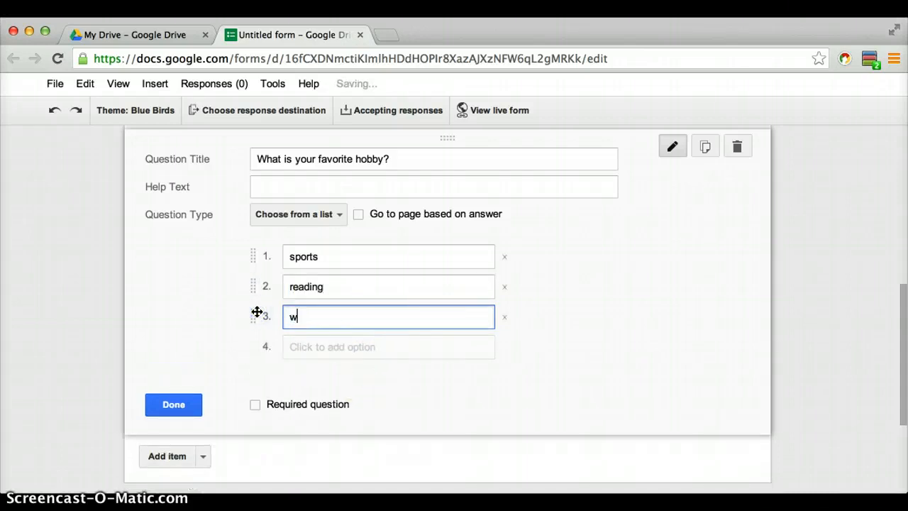
click(445, 345)
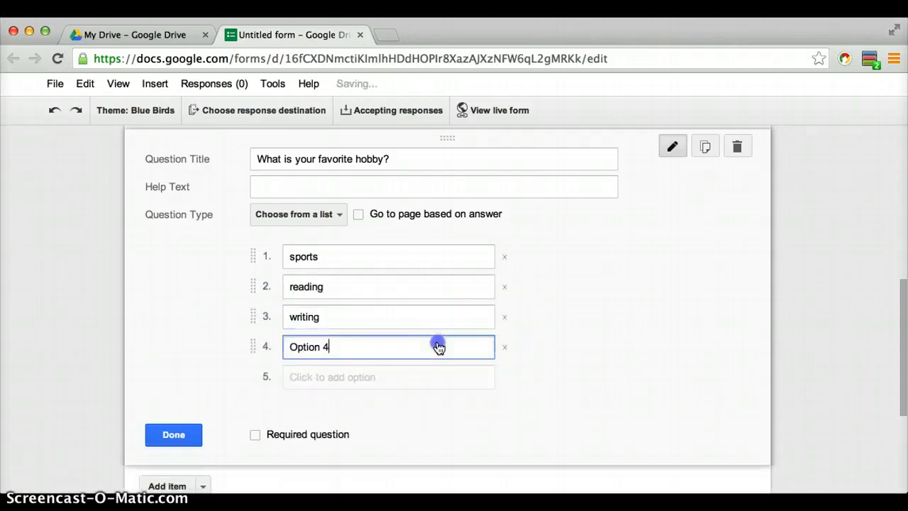
drag(438, 345, 249, 340)
text(vieo)
key(BackSpace)
key(BackSpace)
text(deo games)
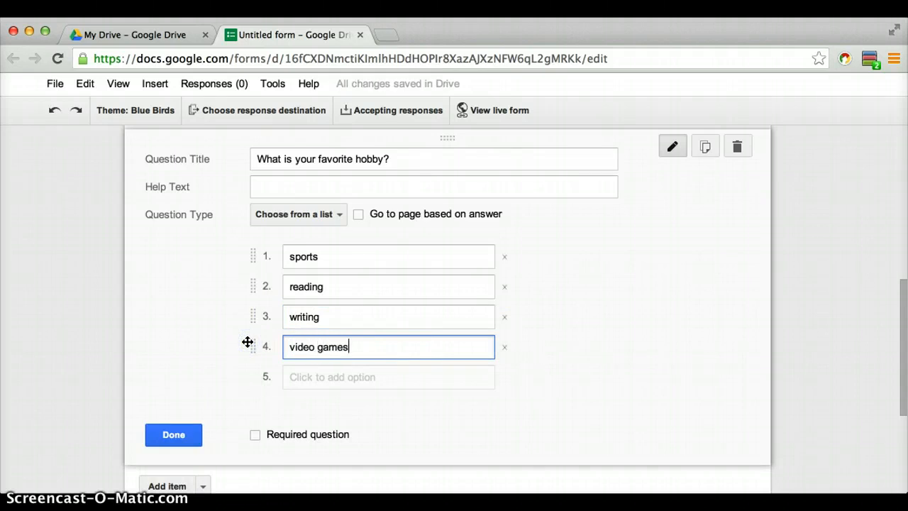
- Add "theater" and "music" as the fifth and sixth options of the favorite hobby question
click(360, 383)
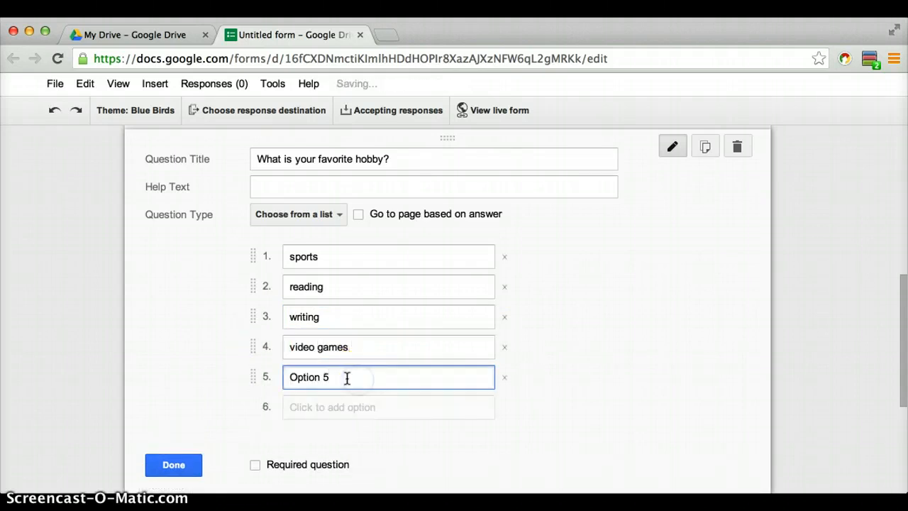
drag(347, 378, 256, 378)
text(theater)
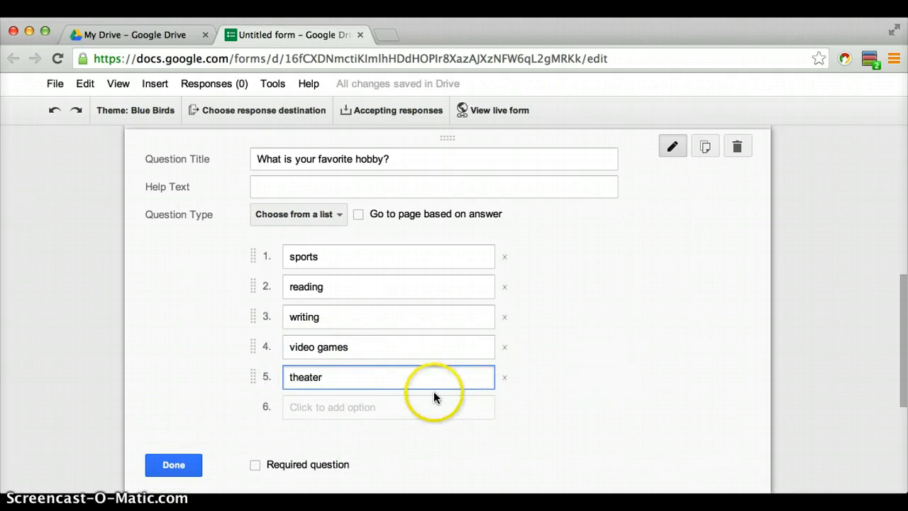
click(405, 407)
drag(412, 409, 238, 401)
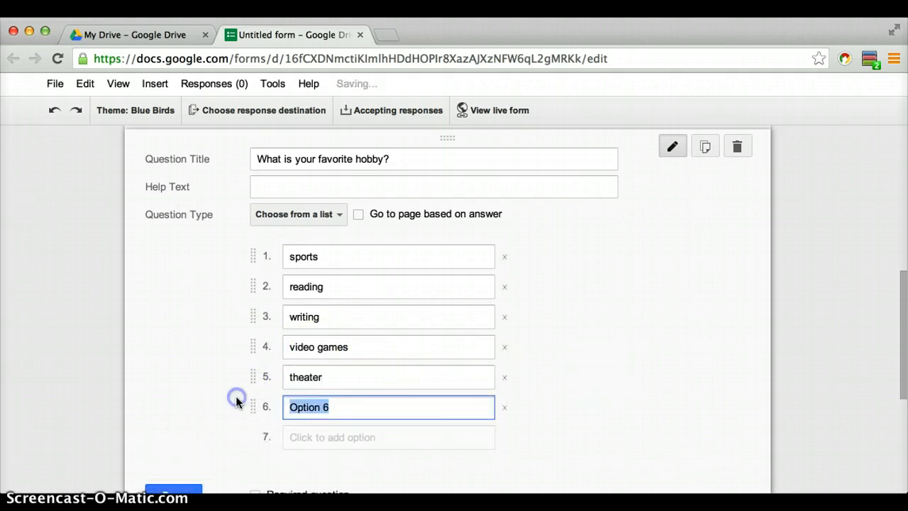
text(music)
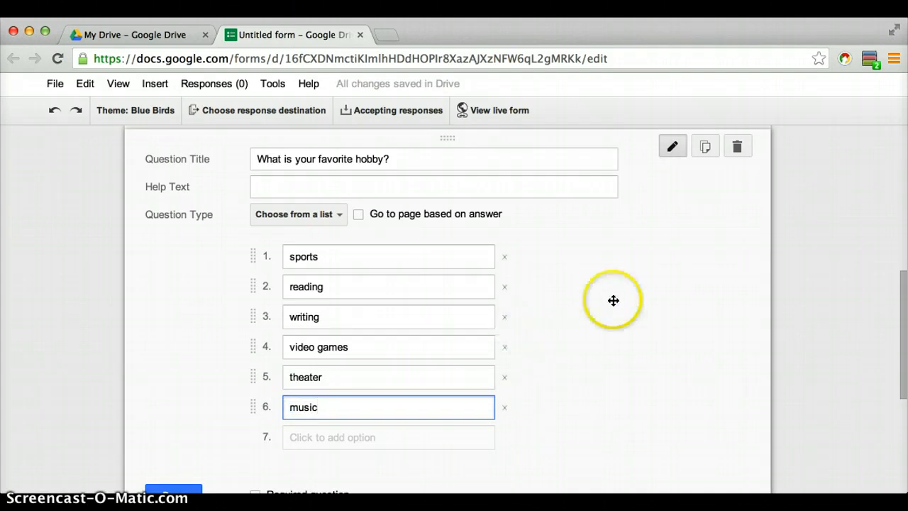
- Make the favorite hobby question required and finish editing it
scroll(612, 300, down, 3)
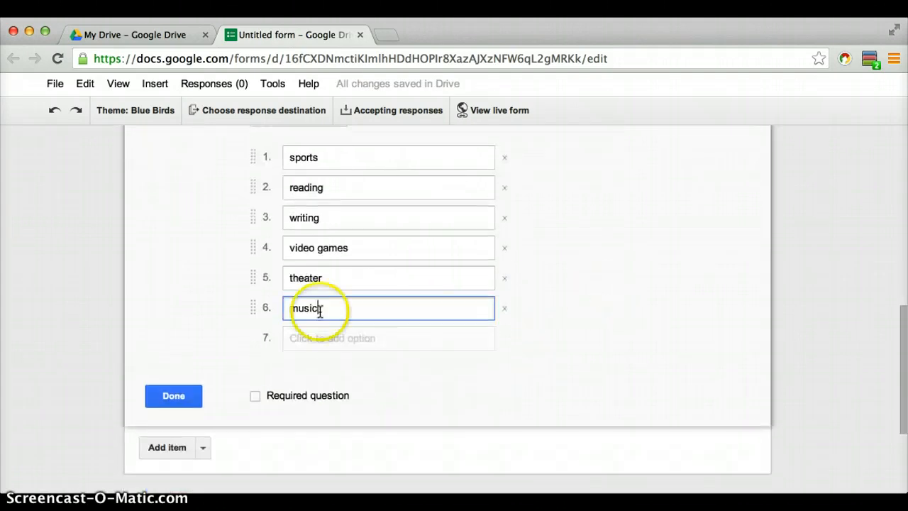
click(255, 396)
click(195, 397)
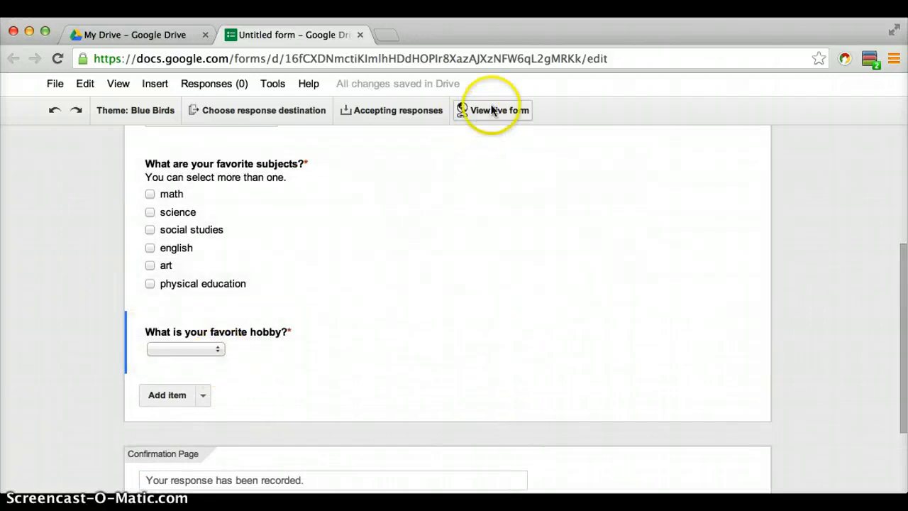
- Open the live version of the form to view it as respondents see it
click(489, 110)
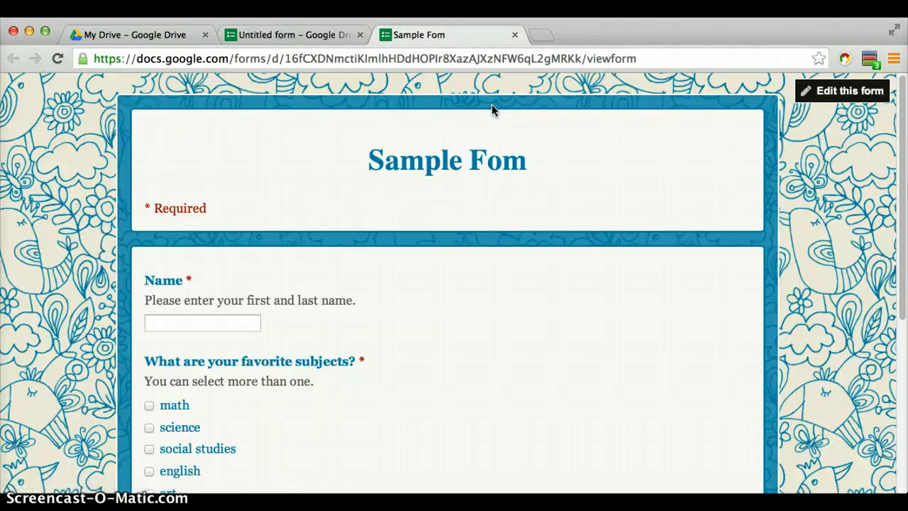
- Review the choices of the favorite hobby question in the live form, and close the live form
scroll(480, 185, down, 5)
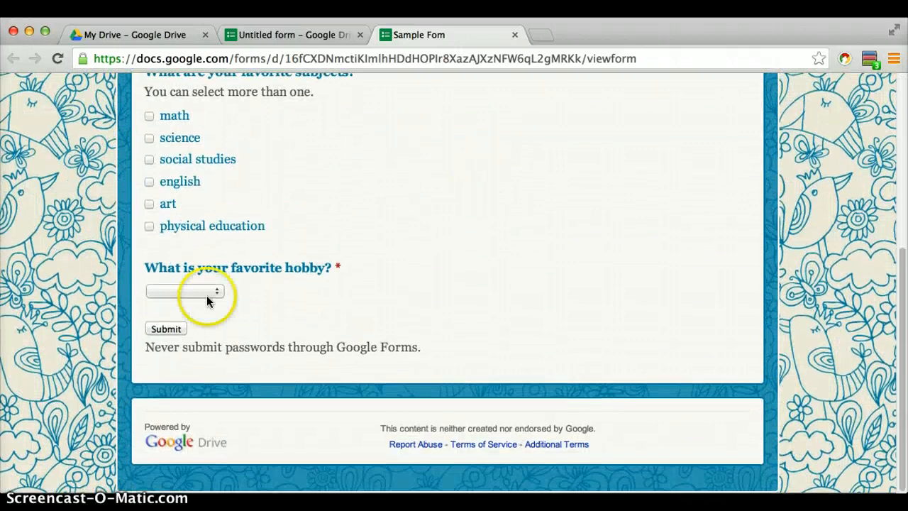
click(224, 290)
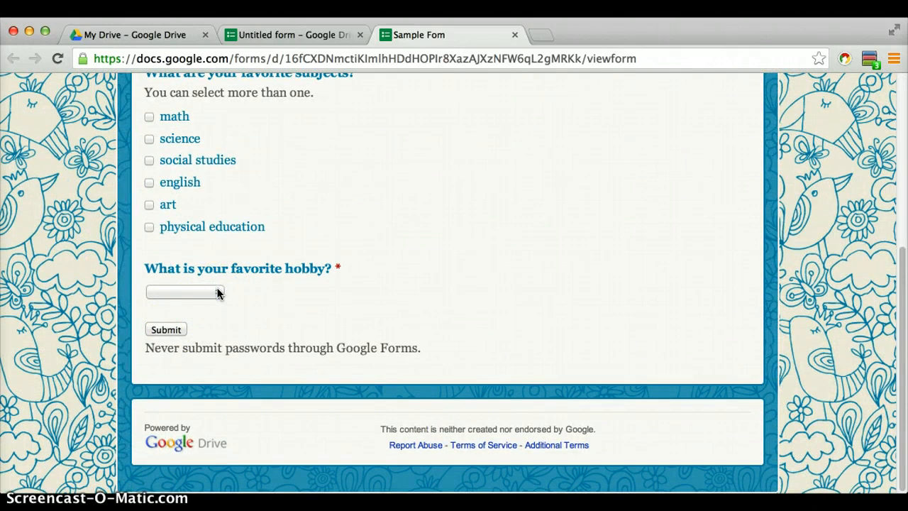
click(218, 293)
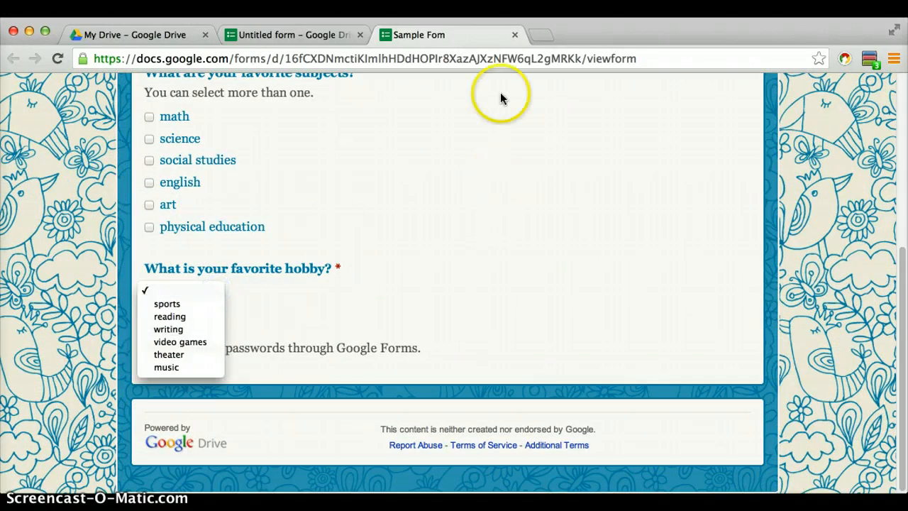
click(433, 192)
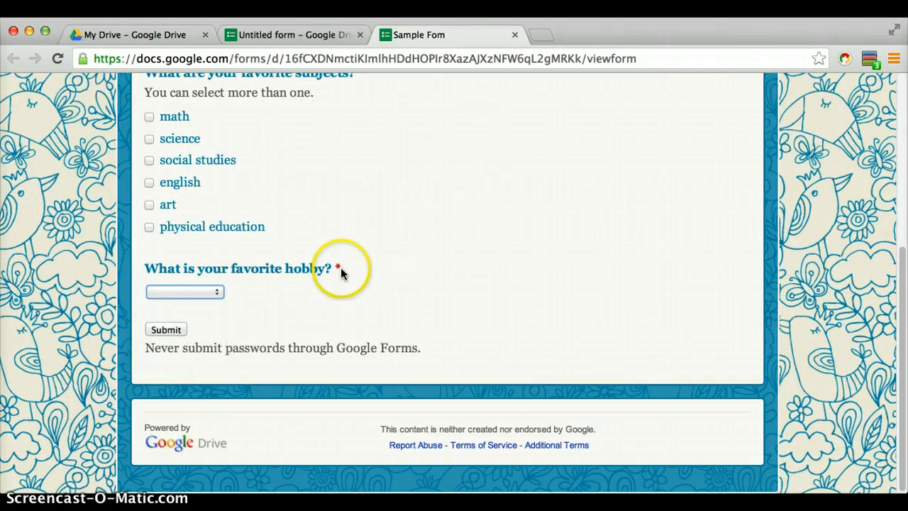
scroll(388, 256, up, 4)
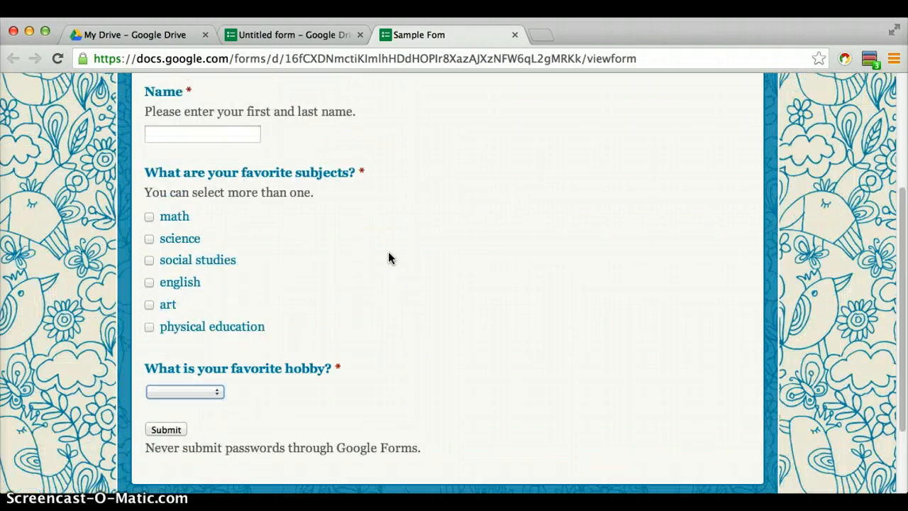
click(514, 35)
- Add a scale question titled "How much do you enjoy school?" after the favorite hobby question
scroll(414, 371, down, 2)
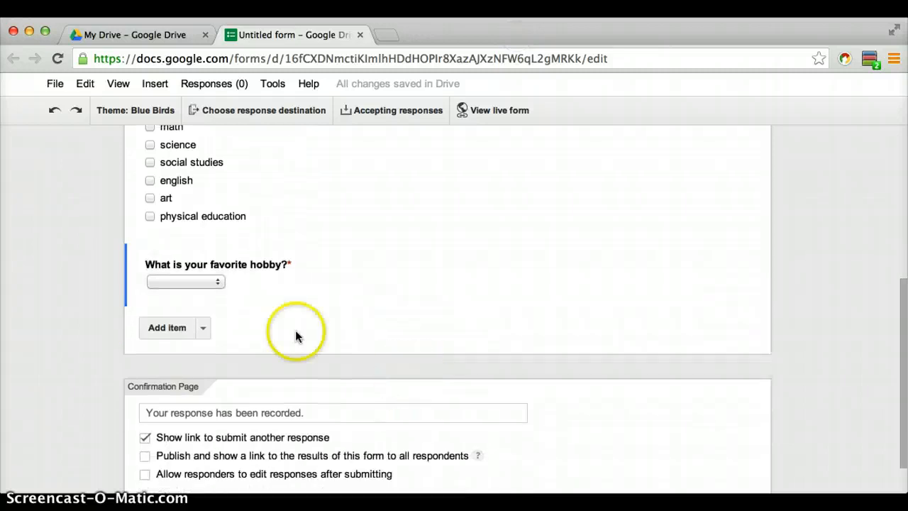
click(203, 328)
scroll(500, 251, down, 1)
click(330, 339)
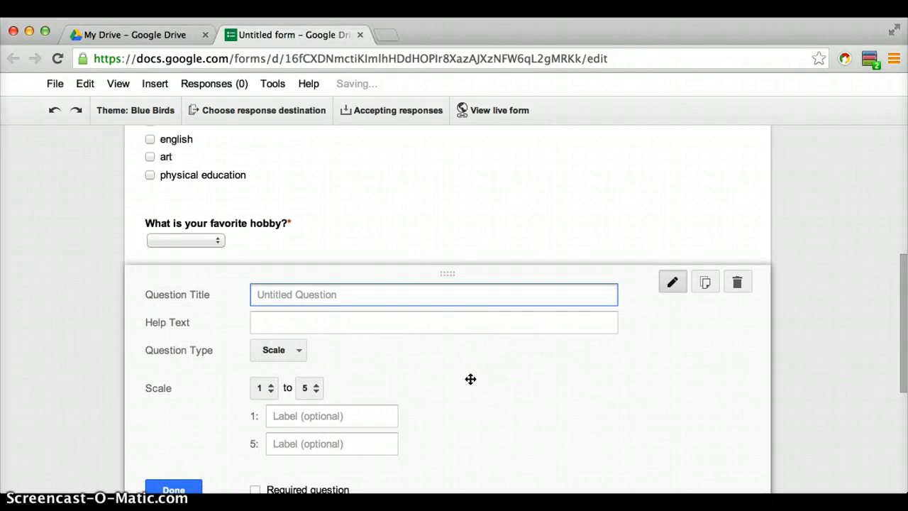
text(How much do you enjo)
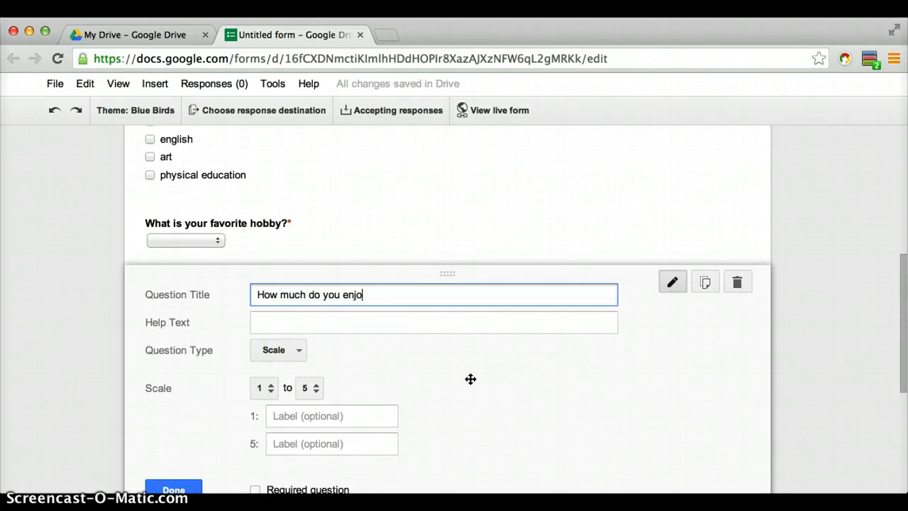
text(y school?)
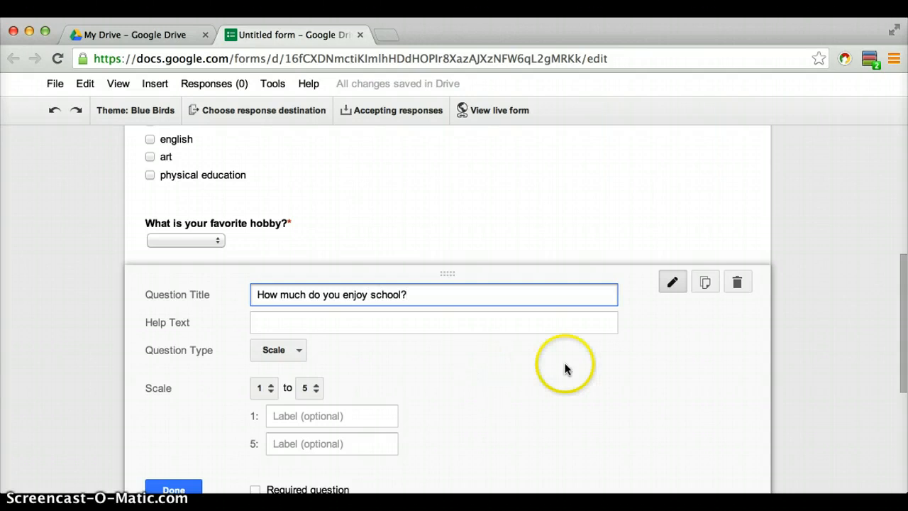
- Label the low end of the scale "not at all" and the high end "love it!"
scroll(567, 376, down, 2)
click(373, 384)
text(not at all)
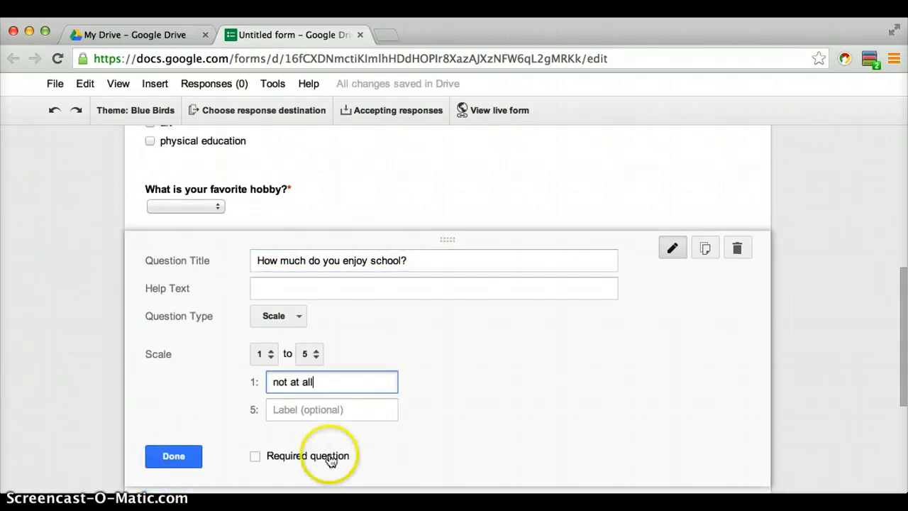
click(345, 411)
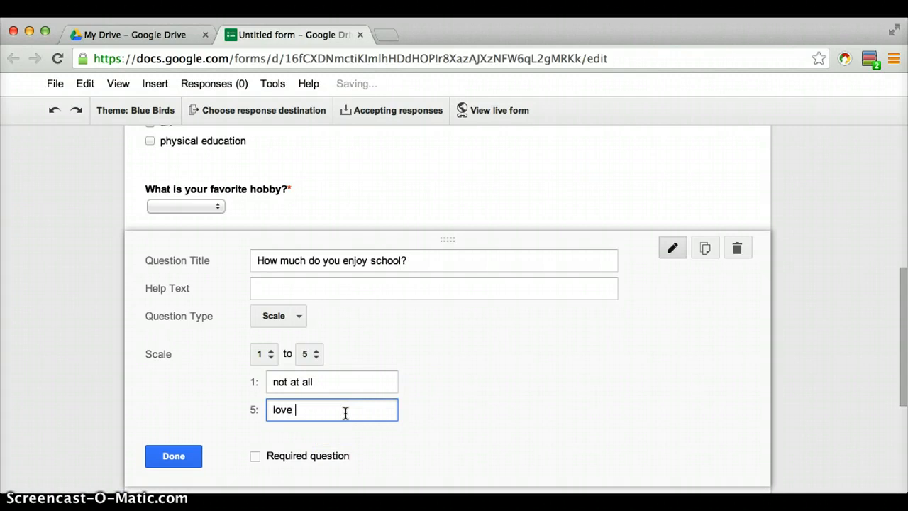
text(love it!)
- Make the school enjoyment scale question required and finish editing it
scroll(497, 383, down, 3)
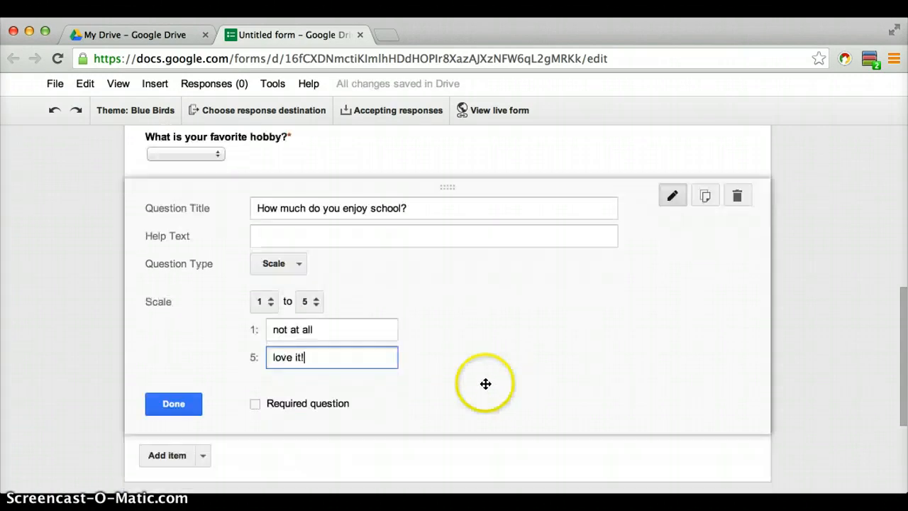
click(254, 363)
click(192, 366)
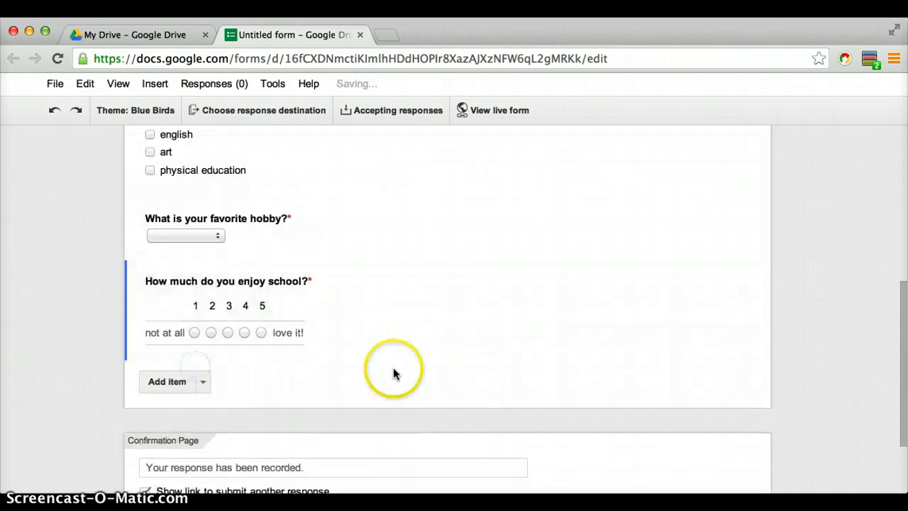
- Add a grid question titled "What days of the week do you have after-school activities?" after the scale question
scroll(328, 324, down, 2)
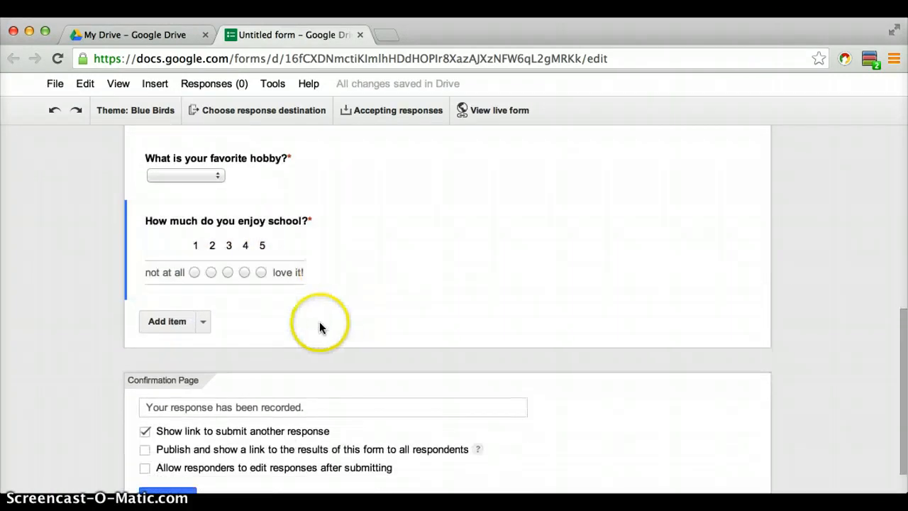
click(203, 324)
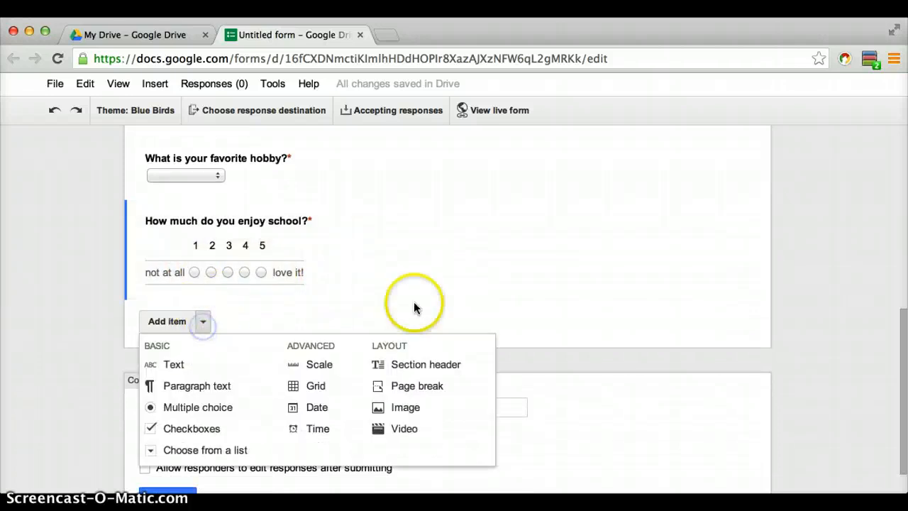
scroll(414, 307, down, 1)
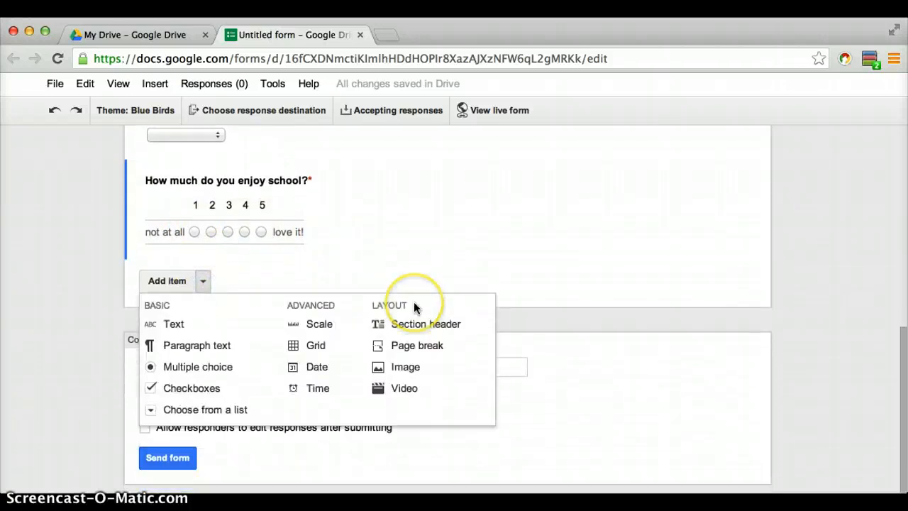
click(330, 346)
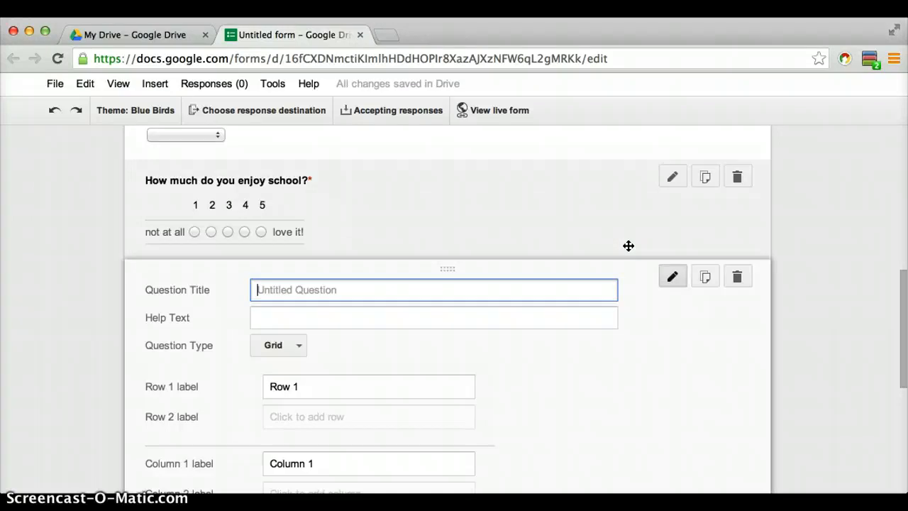
scroll(629, 245, down, 2)
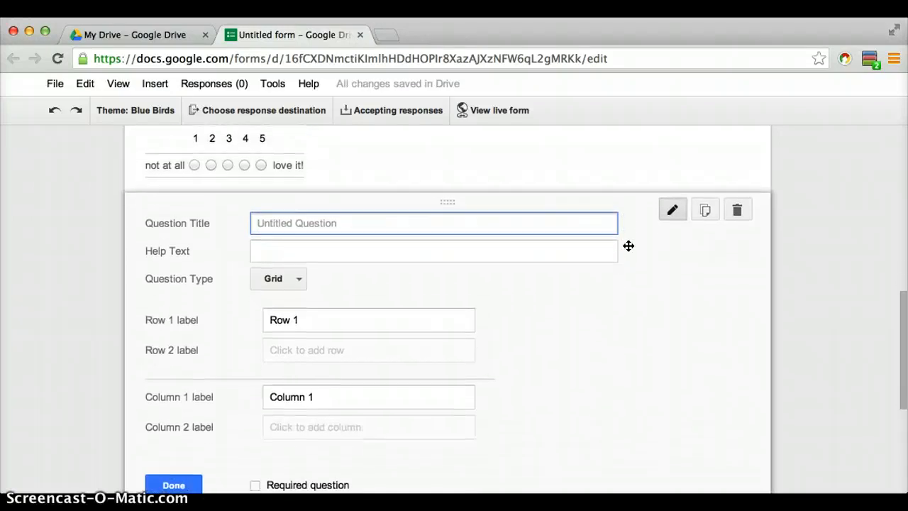
text(Wha)
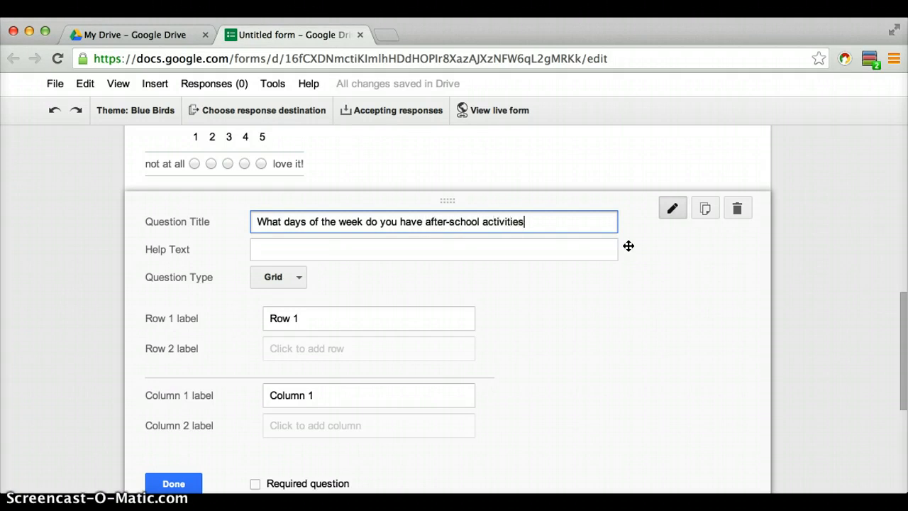
- Label the first column of the grid question "Days I have activities"
scroll(709, 236, down, 2)
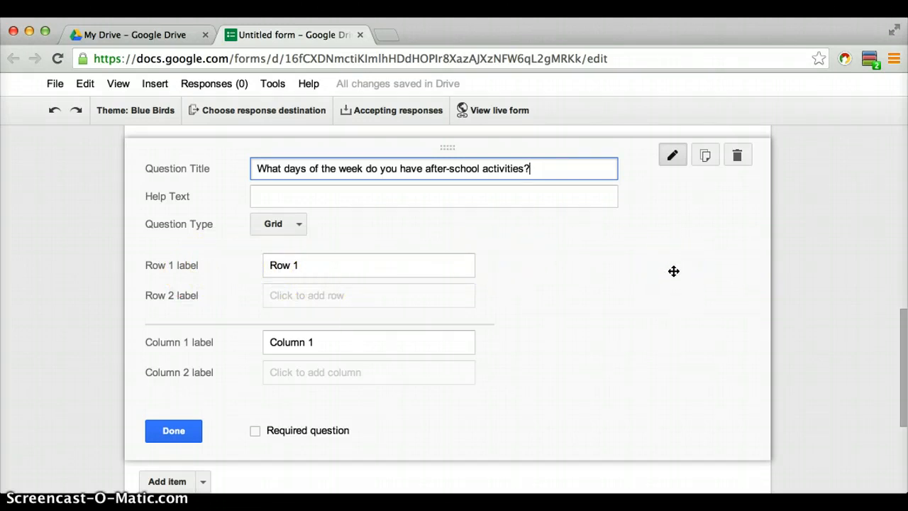
click(341, 343)
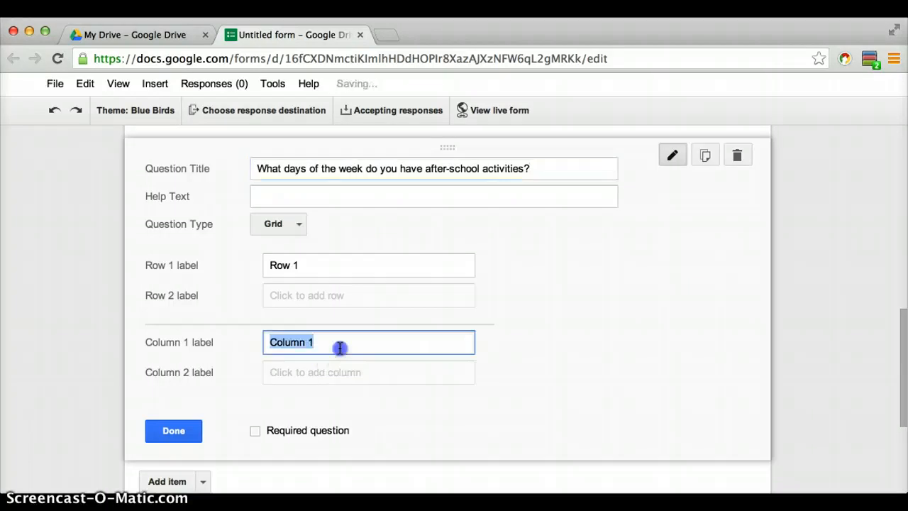
text(Day)
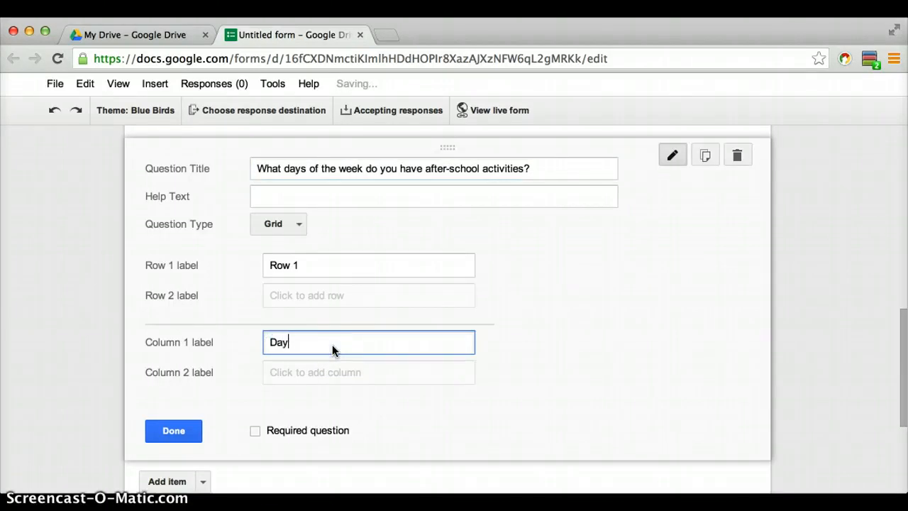
text(s i h;a)
text(ve )
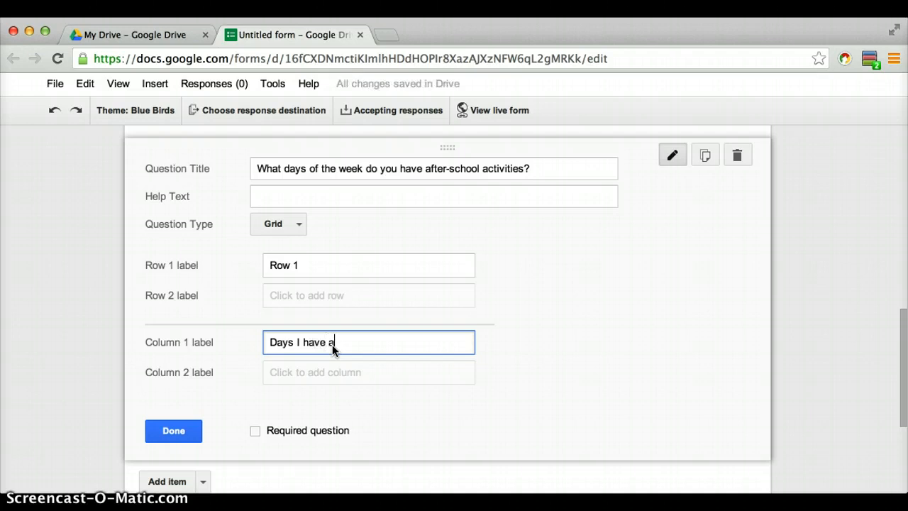
text(activities)
- Label the first three rows of the after-school activities grid "M", "T" and "W"
click(326, 264)
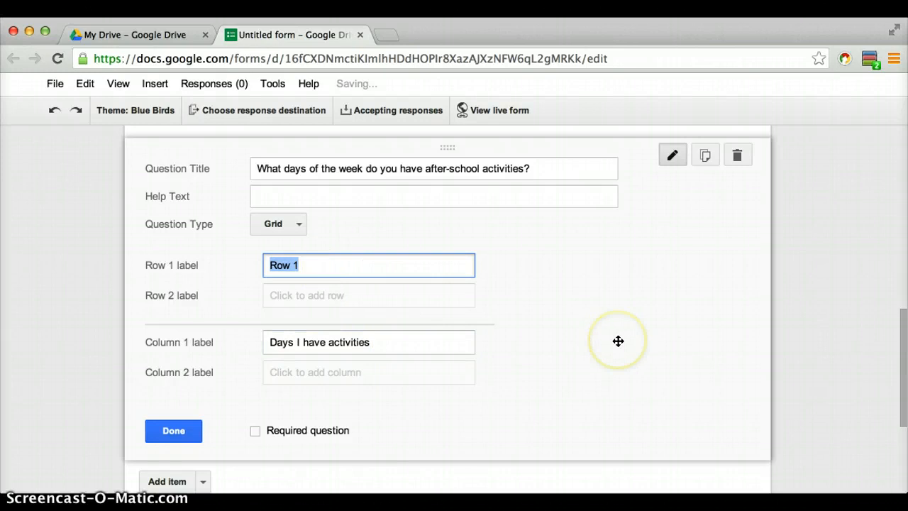
text(M)
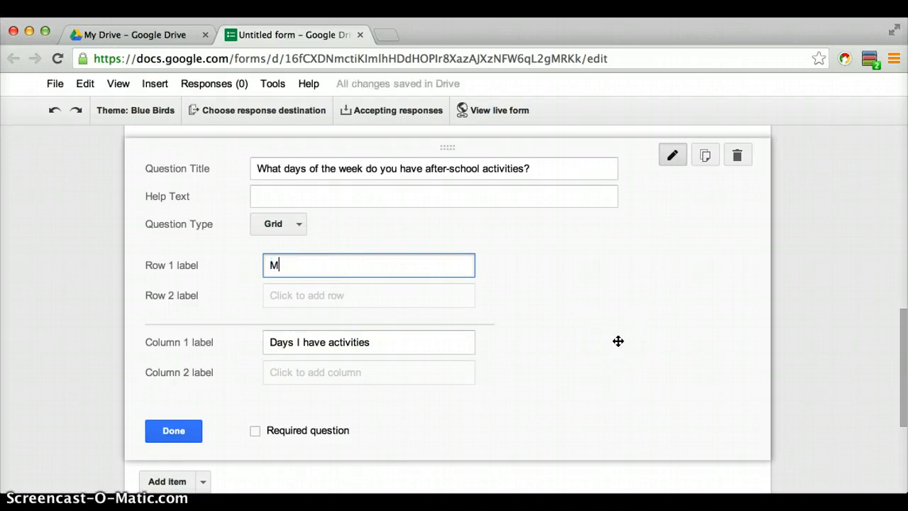
click(392, 303)
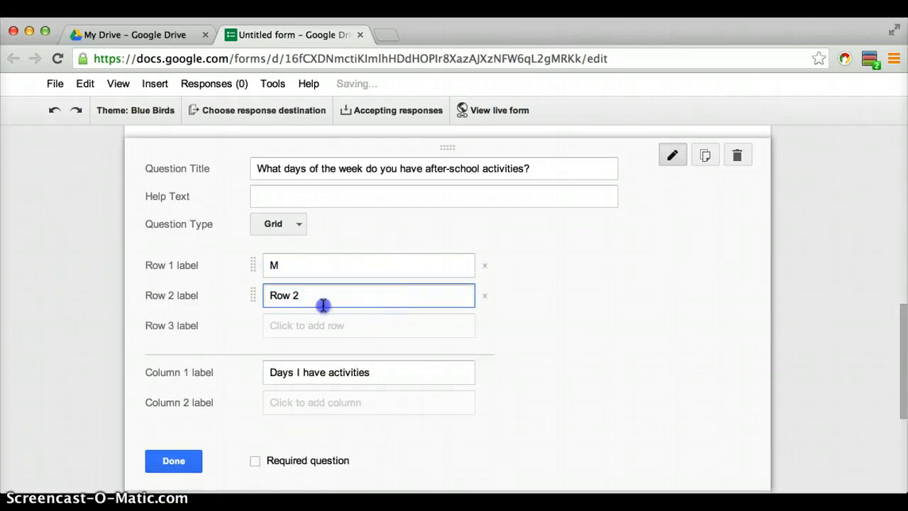
drag(324, 302, 253, 288)
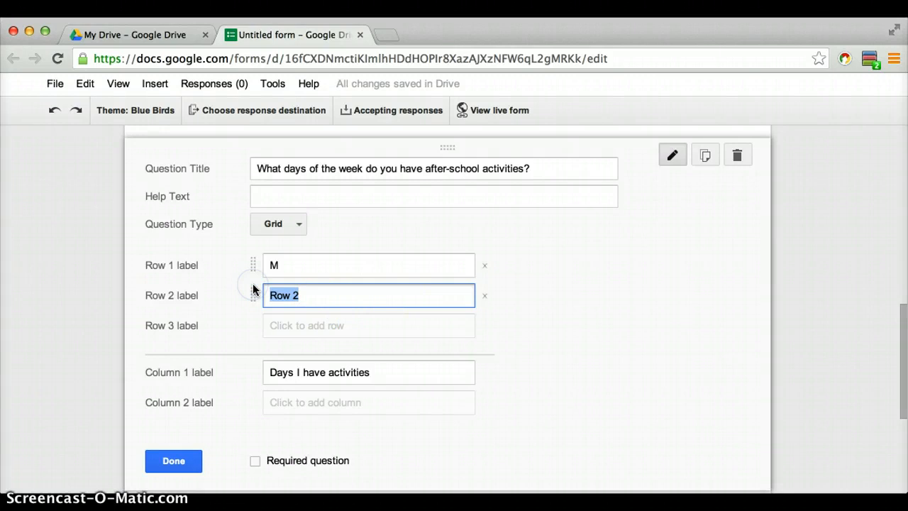
text(T)
click(308, 332)
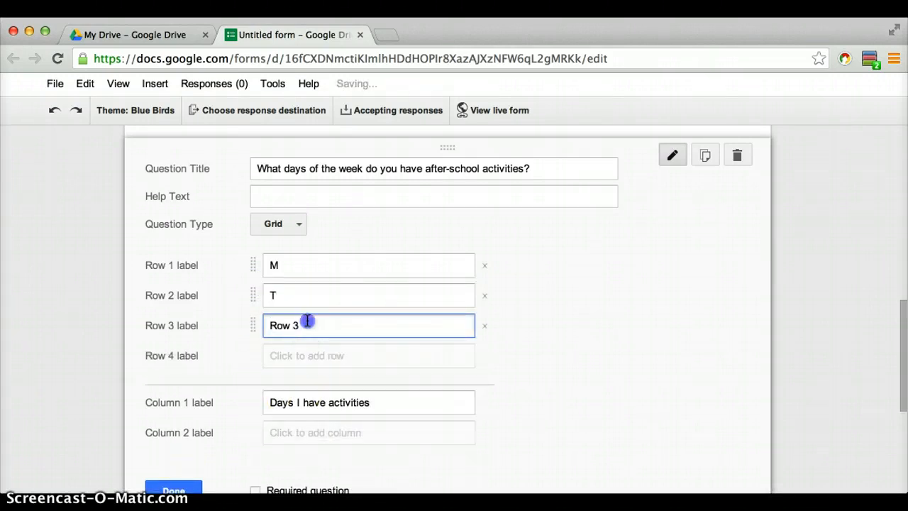
drag(309, 322, 209, 304)
text(W)
- Add "TH" and "F" as the fourth and fifth rows of the after-school activities grid
click(306, 358)
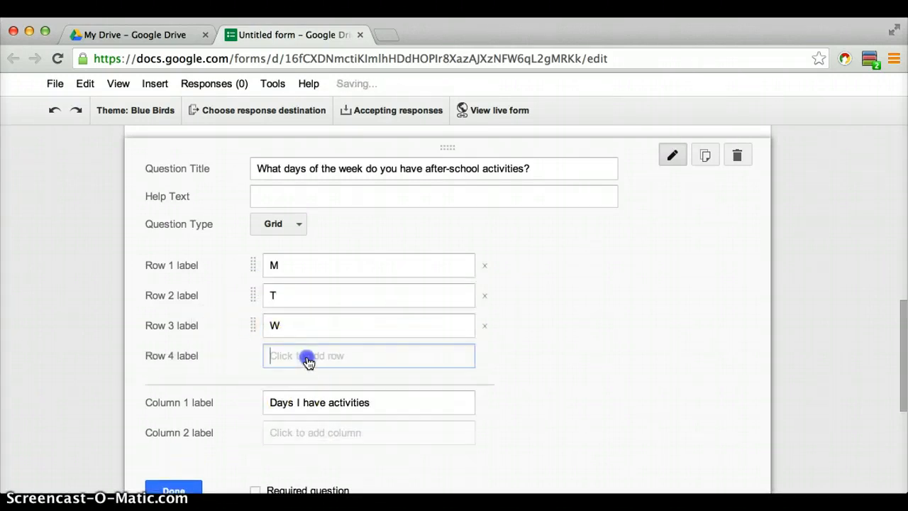
drag(306, 360, 251, 352)
text(TH)
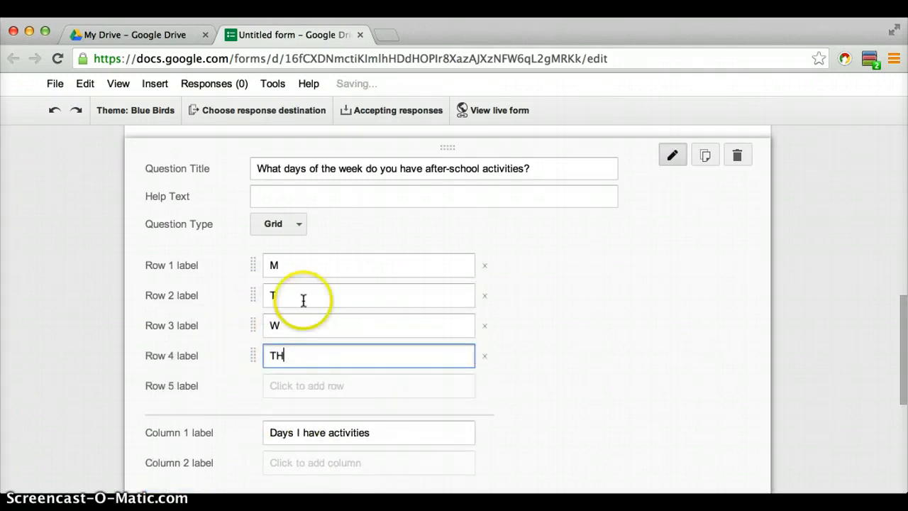
click(327, 388)
drag(326, 388, 246, 384)
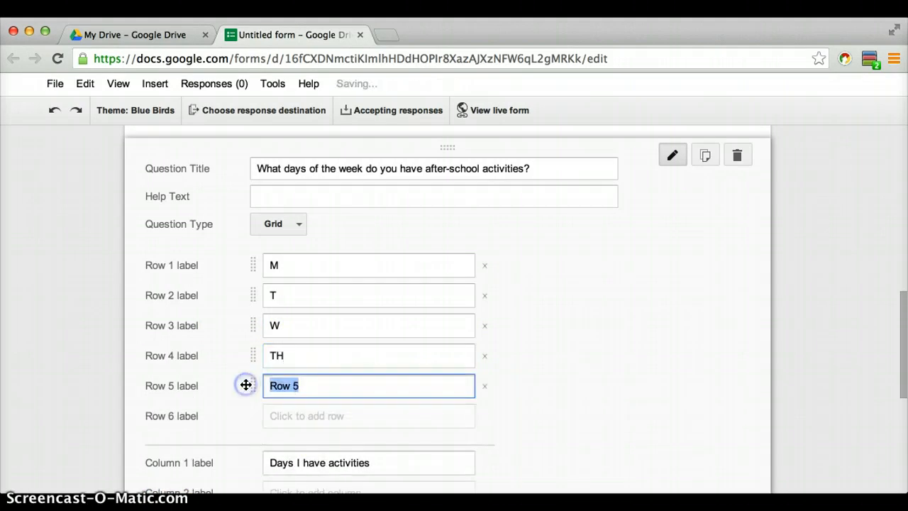
text(F)
- Make the after-school activities grid question required and finish editing it
scroll(458, 223, down, 3)
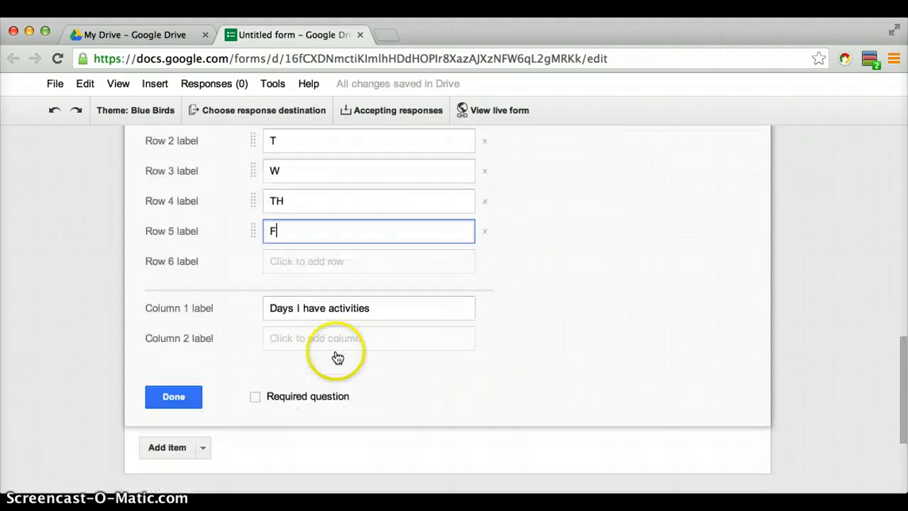
click(256, 397)
click(175, 395)
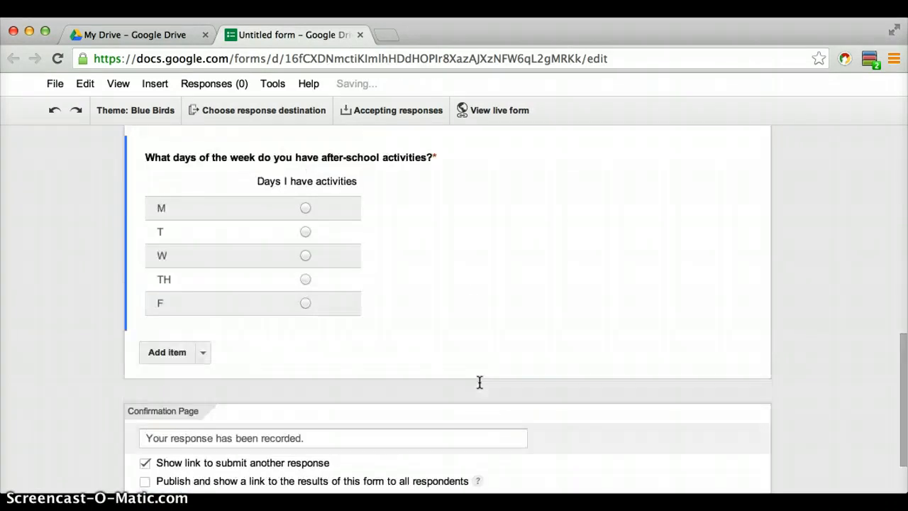
- Open the live form again and view the after-school activities grid question
click(485, 110)
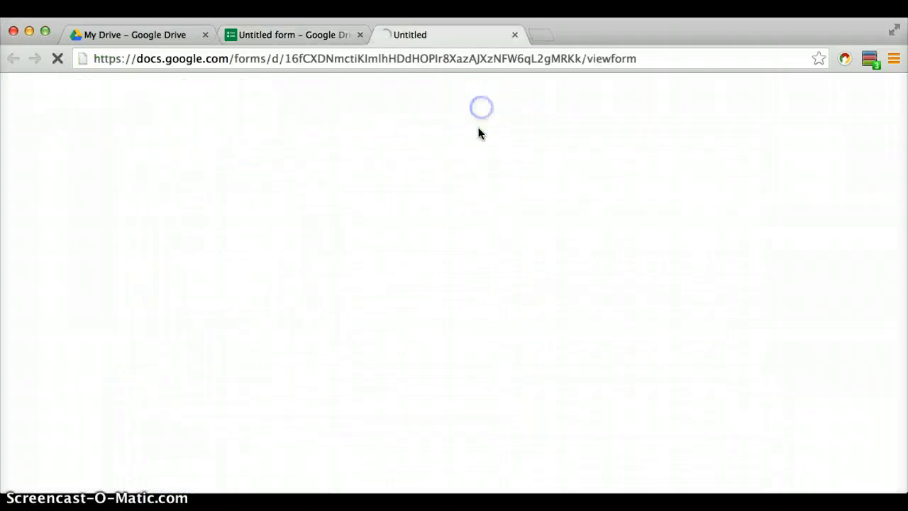
scroll(467, 244, down, 10)
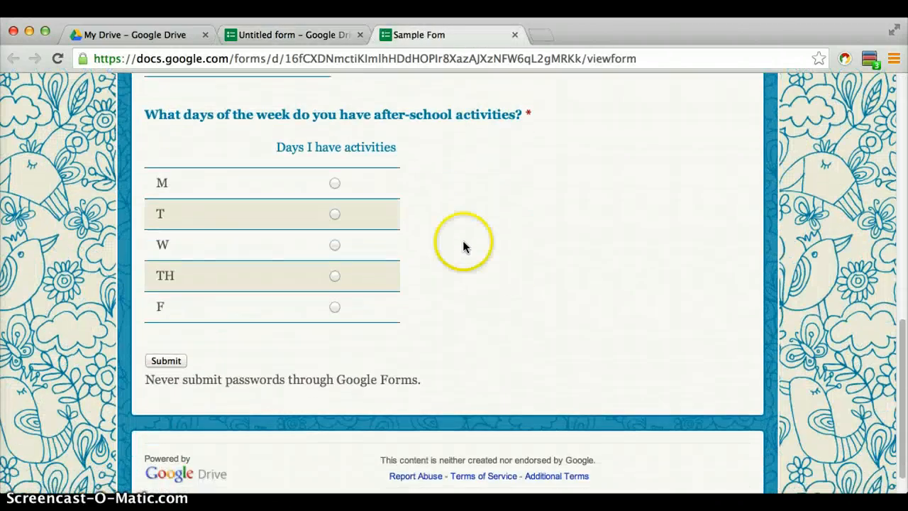
- Try selecting W, TH and M in the after-school activities grid on the live form, and close the live form
click(334, 244)
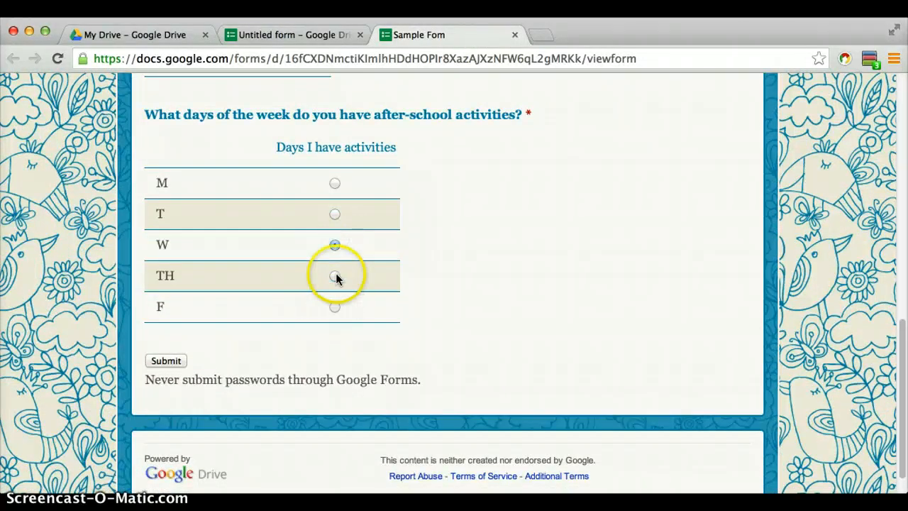
click(335, 276)
click(334, 184)
scroll(540, 217, up, 10)
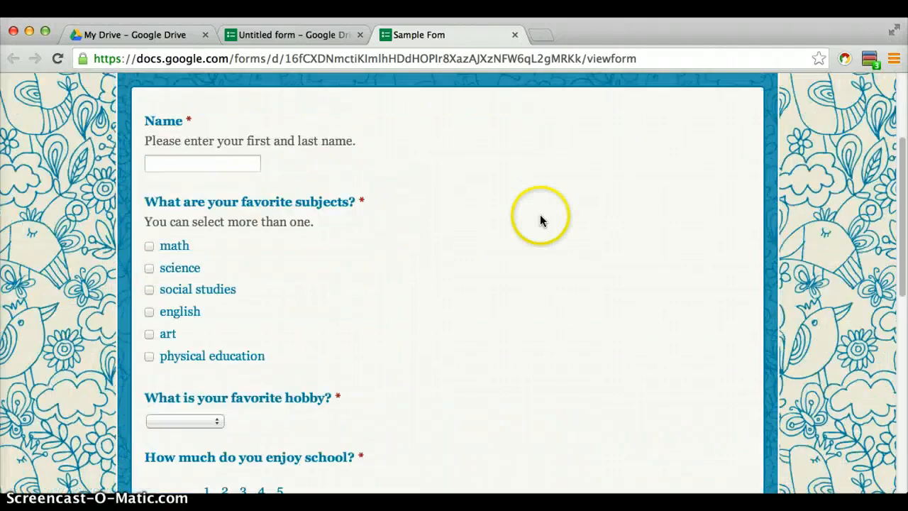
scroll(539, 215, up, 3)
click(515, 35)
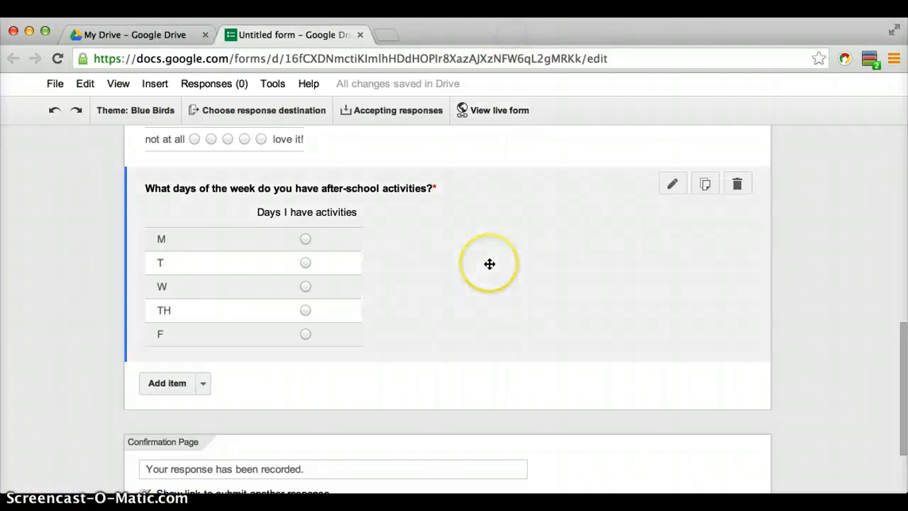
- Add a date question titled "When were you born?" below the after-school activities grid
scroll(489, 263, up, 2)
scroll(489, 264, down, 4)
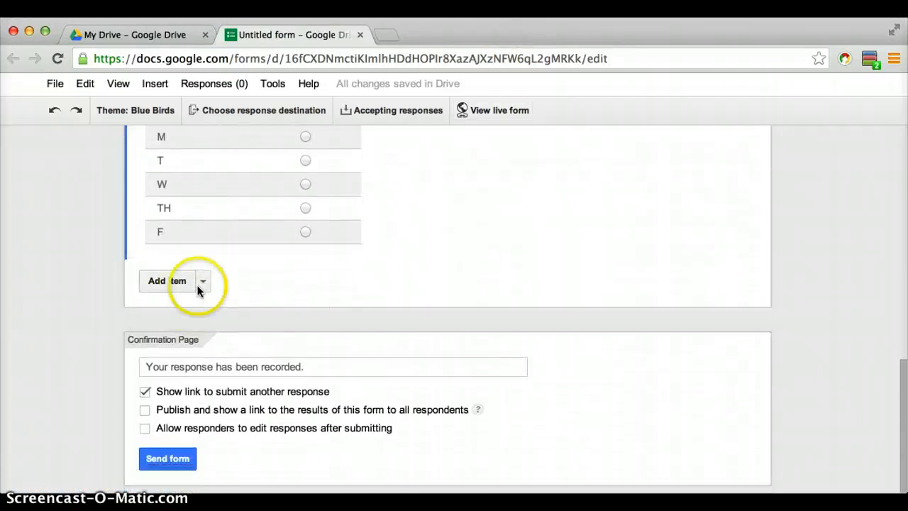
click(205, 283)
click(206, 430)
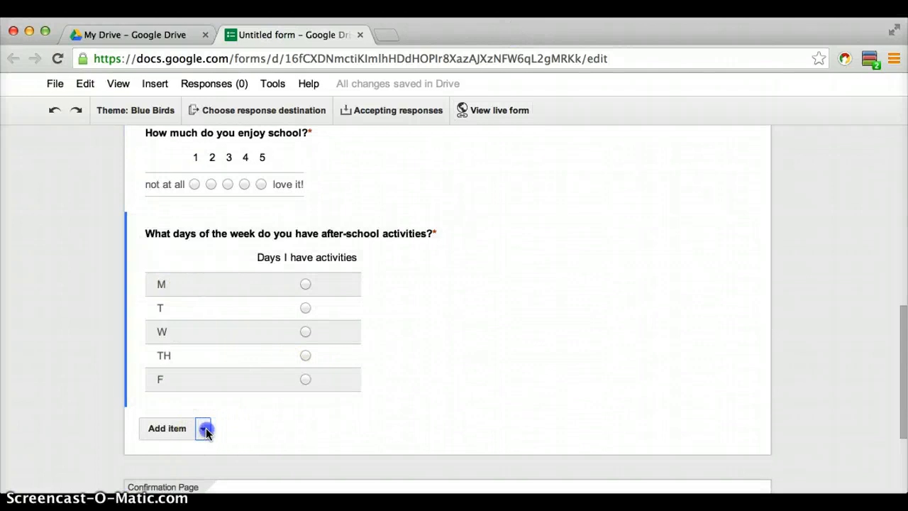
scroll(523, 389, down, 2)
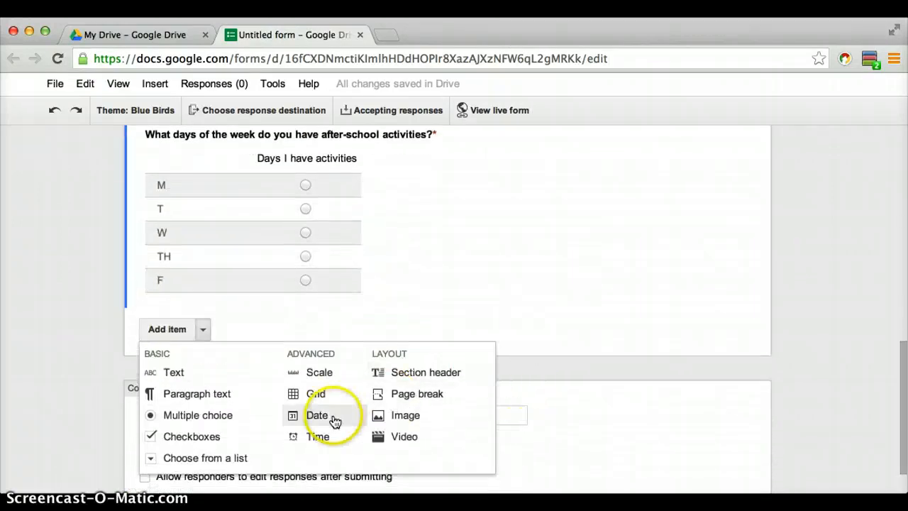
click(334, 419)
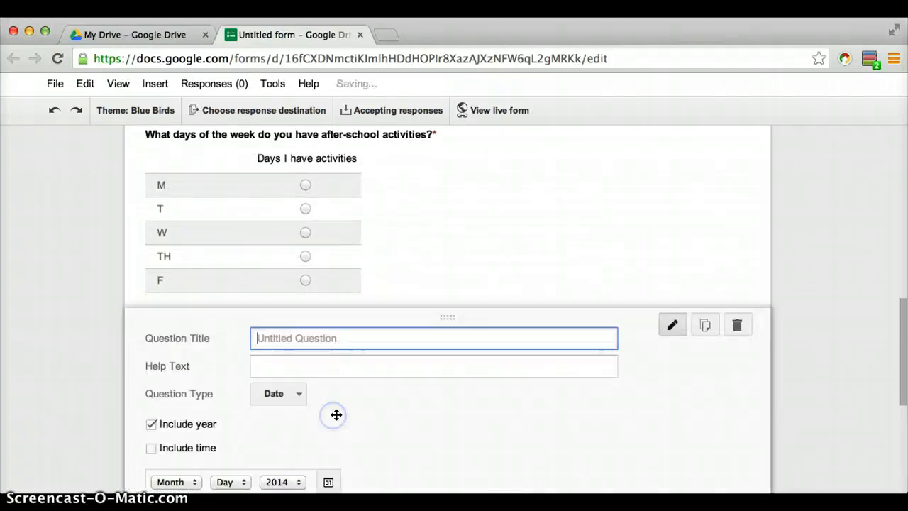
click(378, 192)
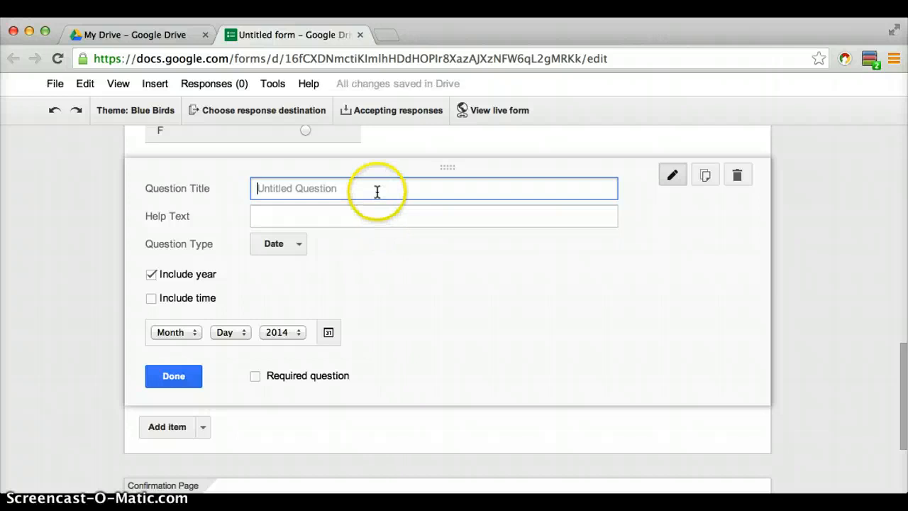
text(WH)
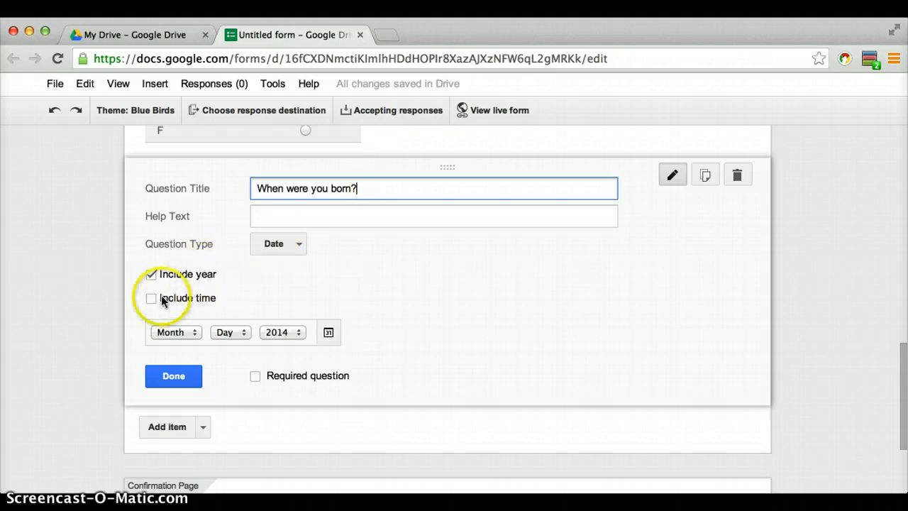
click(151, 274)
click(152, 274)
click(152, 298)
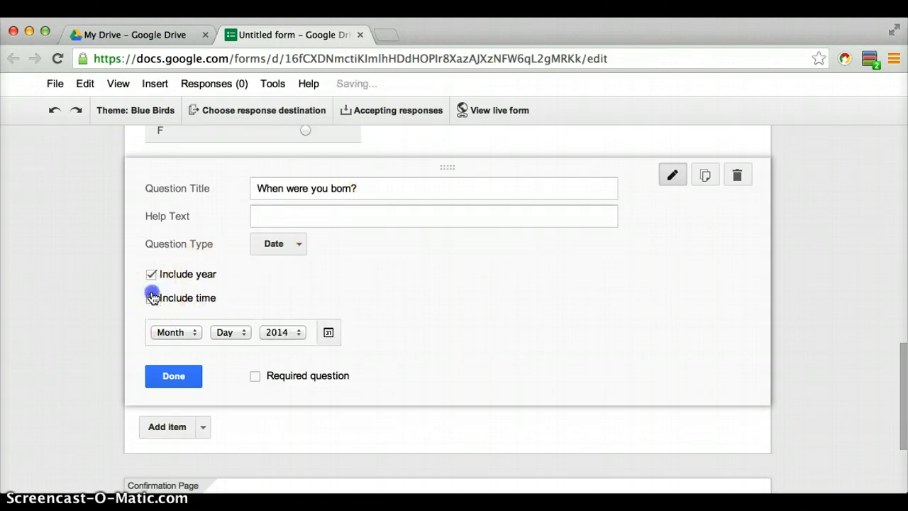
click(152, 298)
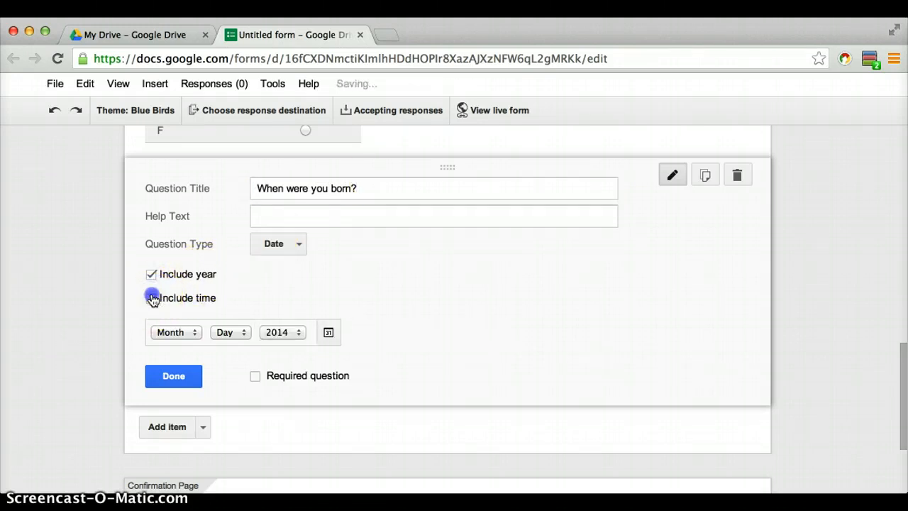
- Make the "When were you born?" question required and finish editing it
click(255, 376)
click(193, 380)
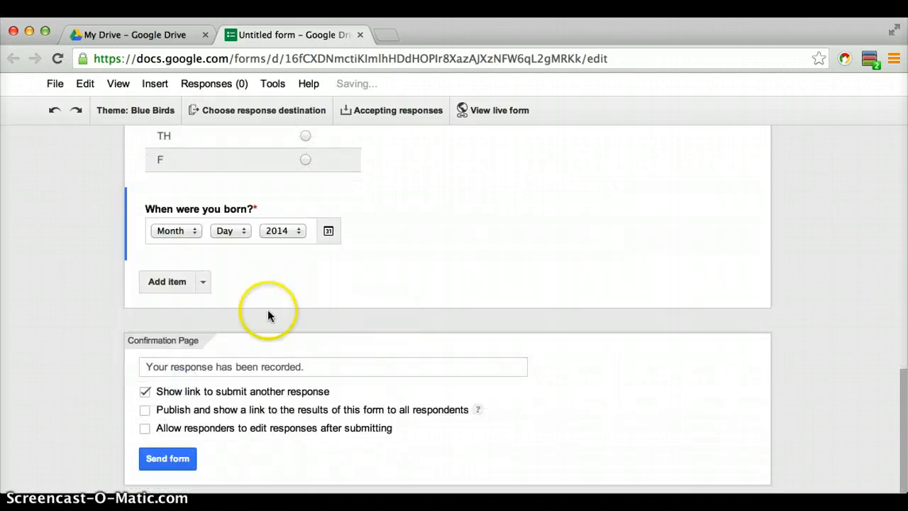
- Add a time question titled "When do you arrive at school?" below the birth date question
click(203, 282)
click(308, 391)
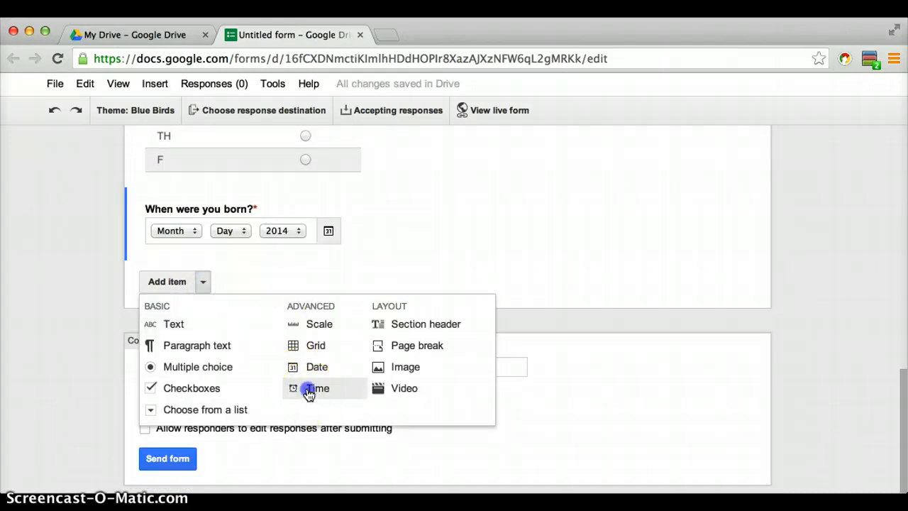
scroll(452, 306, down, 1)
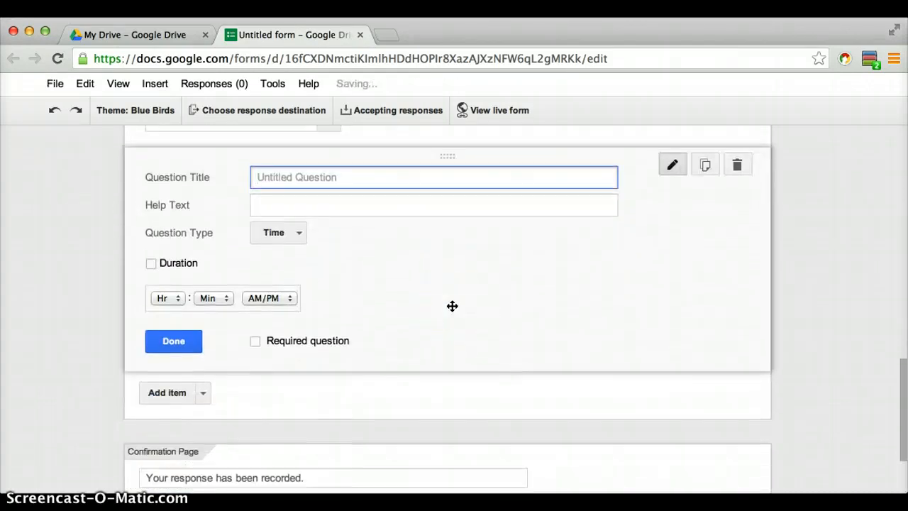
text(wh)
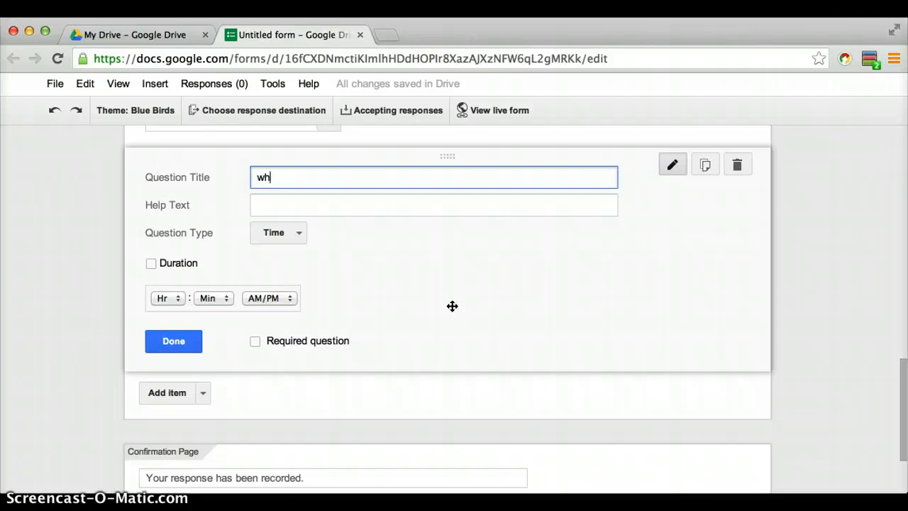
key(BackSpace)
key(BackSpace)
text(When do you arrive at school?)
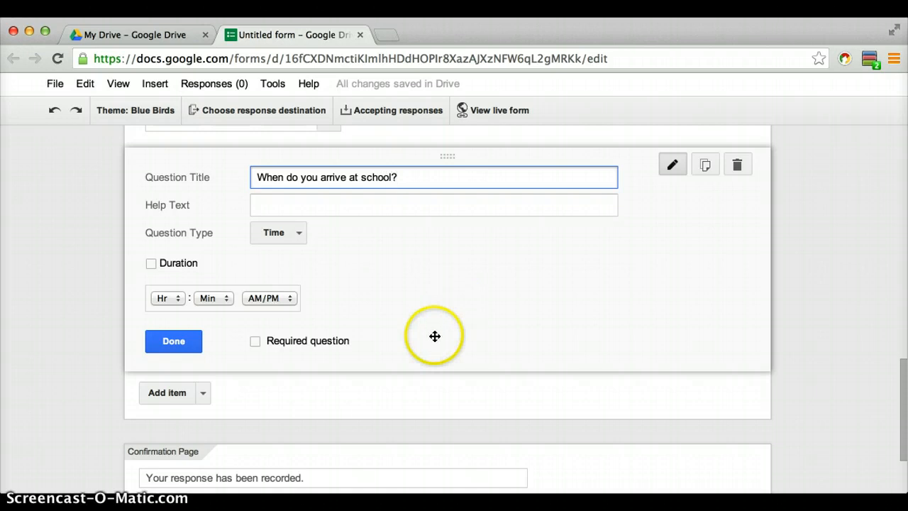
- Make the school arrival time question required, with Duration turned off, and finish editing it
scroll(433, 334, down, 1)
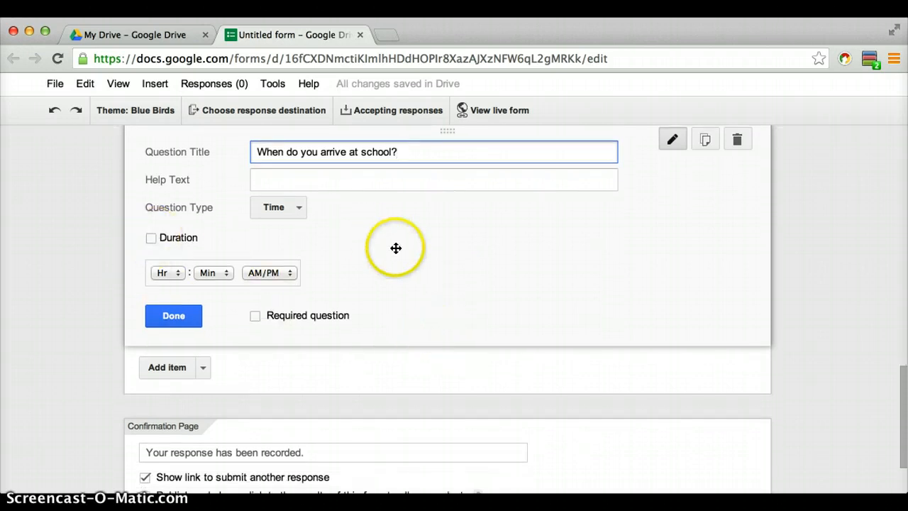
click(151, 239)
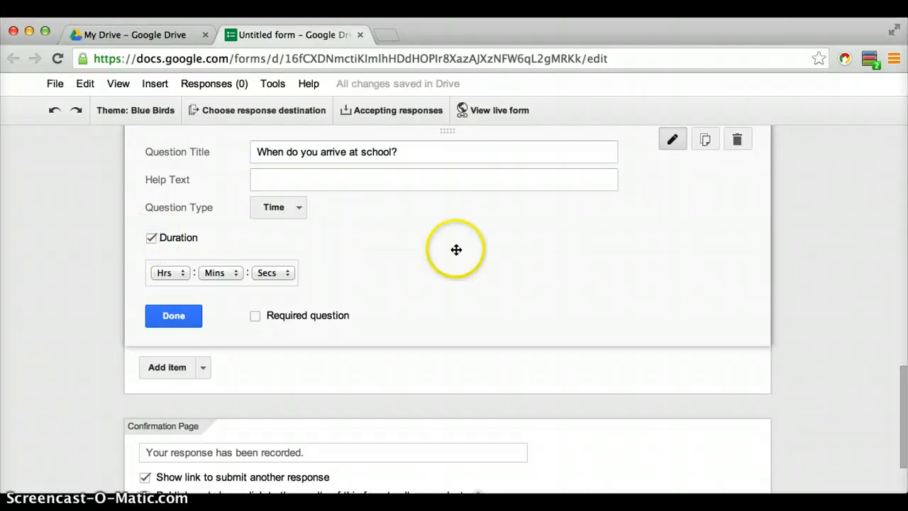
click(151, 238)
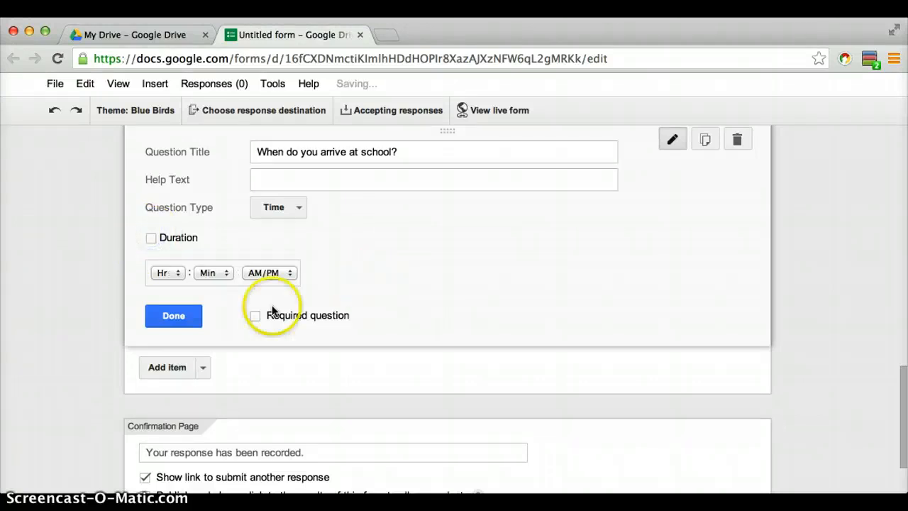
click(254, 315)
click(181, 315)
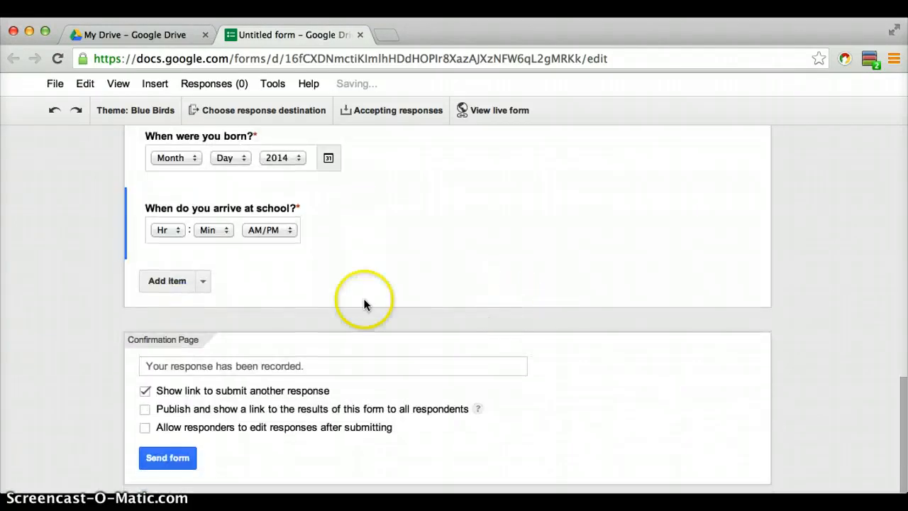
- Start adding an image item to the form and search the LIFE photo archive for "civil war"
click(202, 282)
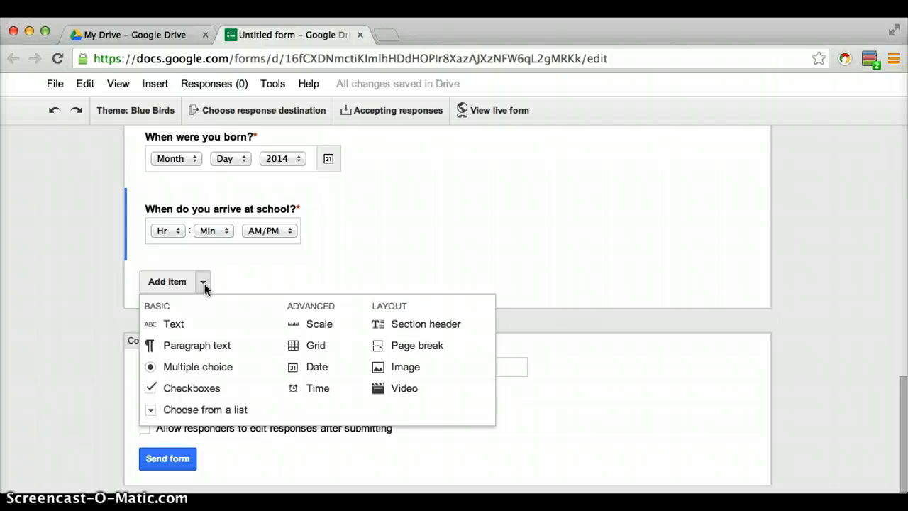
click(414, 368)
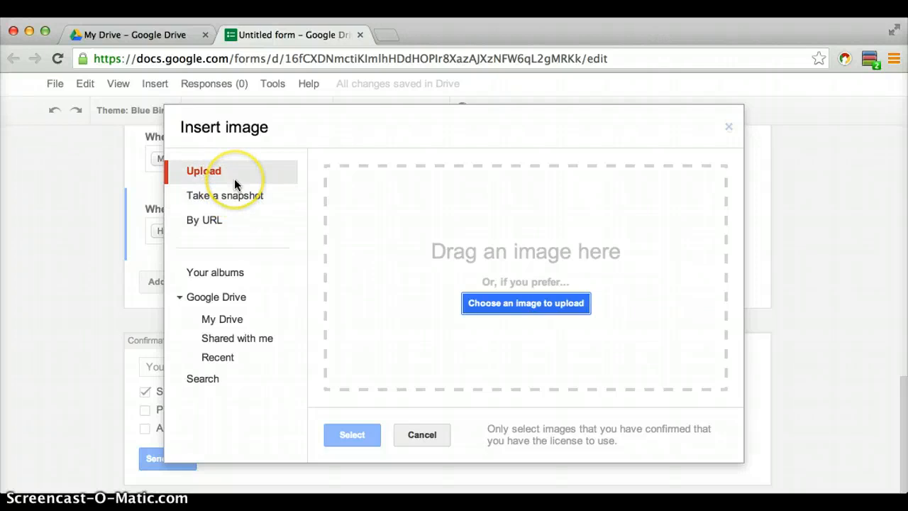
click(229, 376)
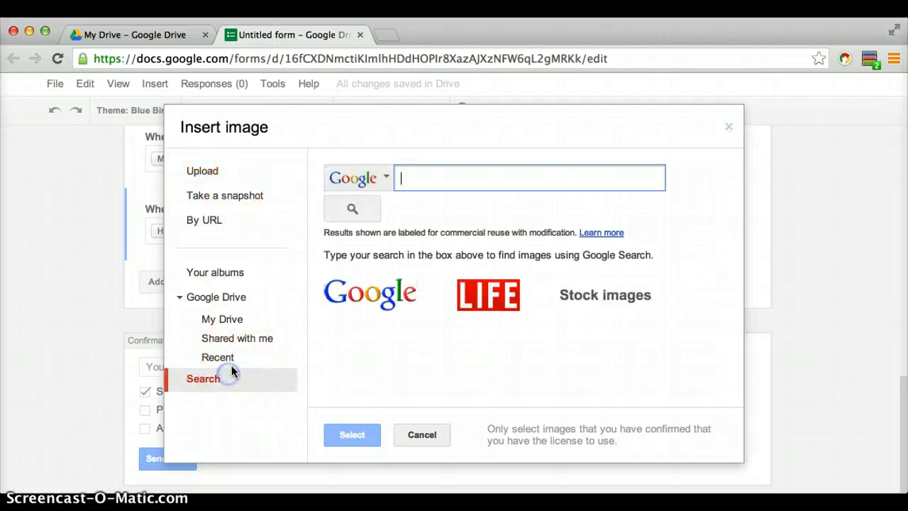
click(511, 307)
click(486, 175)
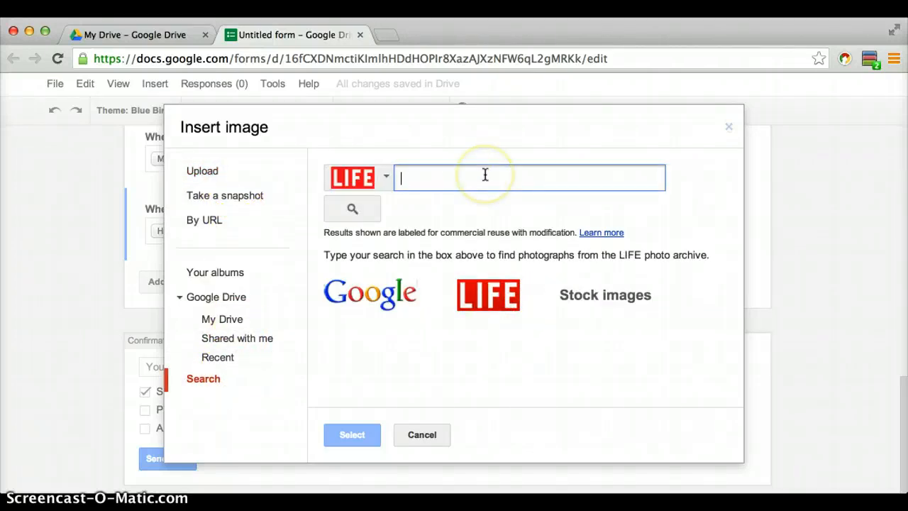
text(civil war)
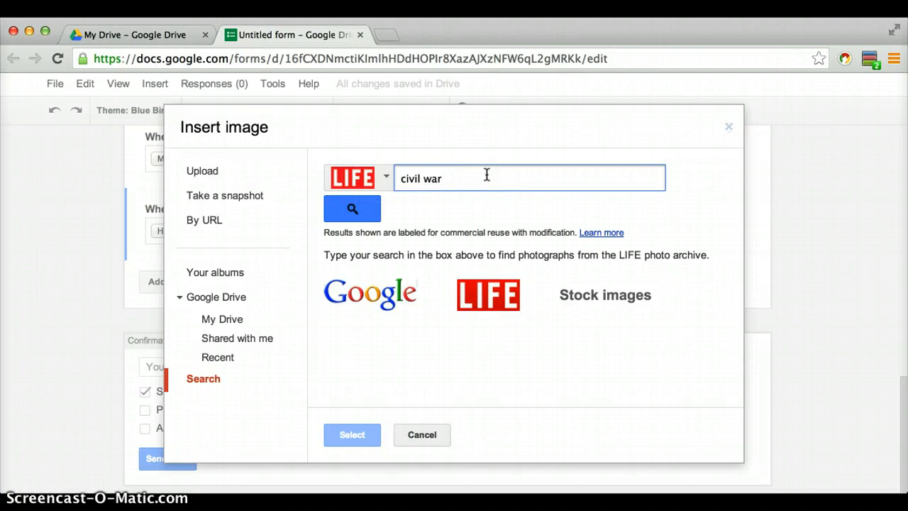
click(373, 425)
click(508, 175)
key(Return)
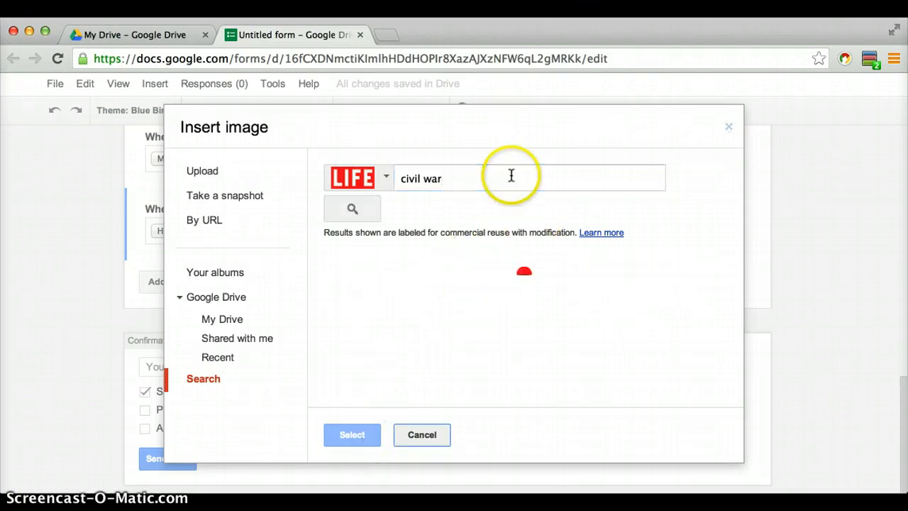
- Insert the sepia drawing of four standing uniformed soldiers from the search results below the school arrival time question
scroll(568, 370, down, 5)
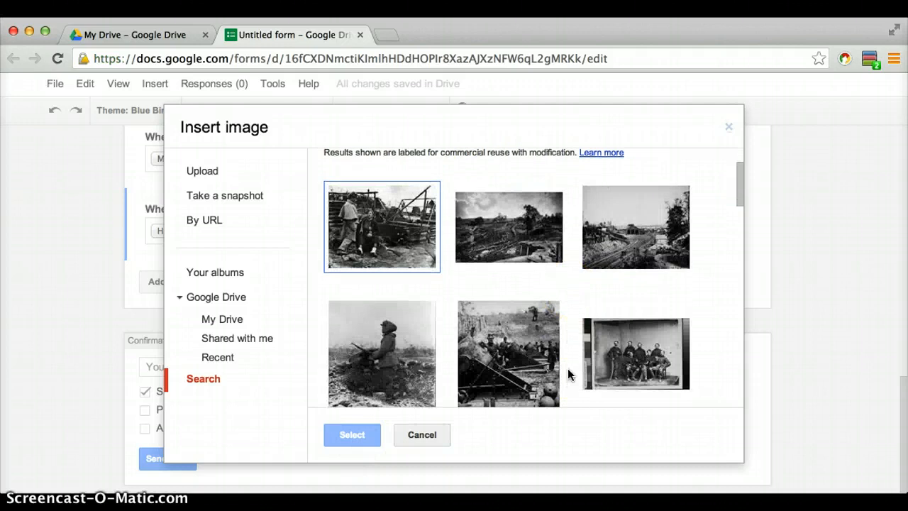
scroll(567, 368, down, 4)
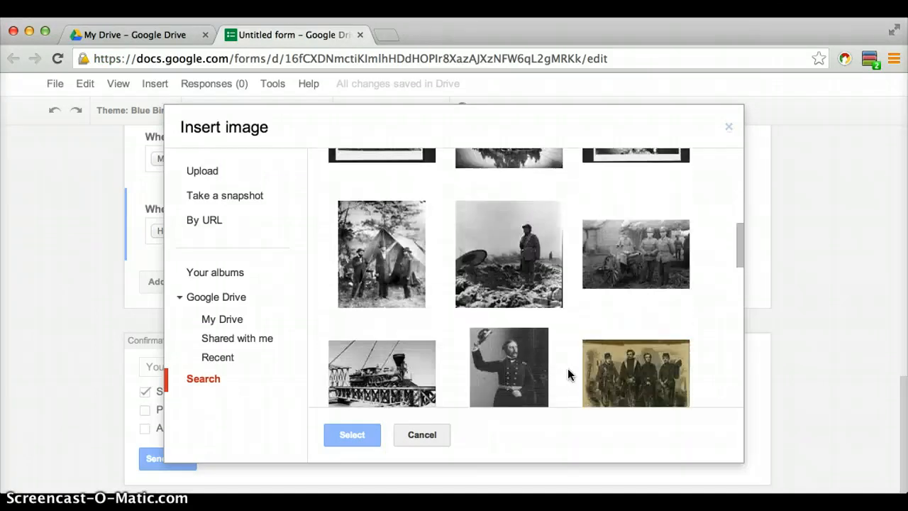
scroll(567, 374, down, 5)
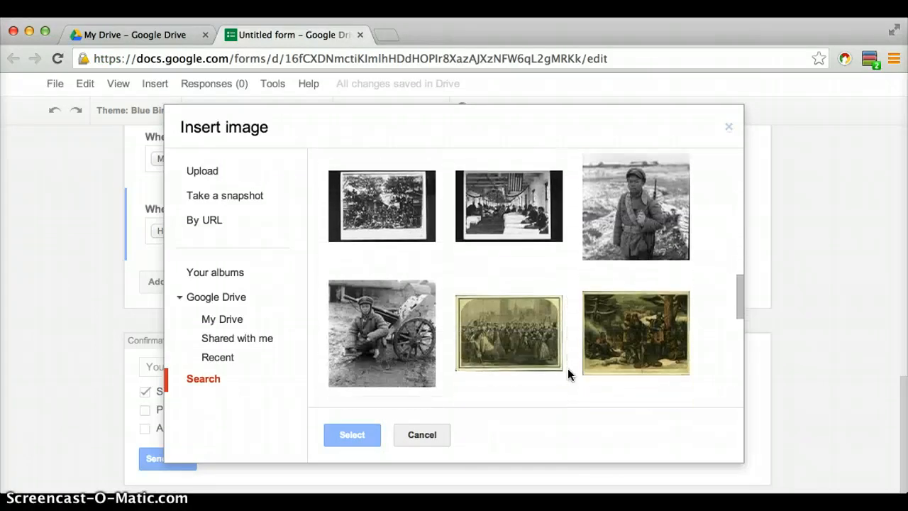
scroll(567, 372, down, 5)
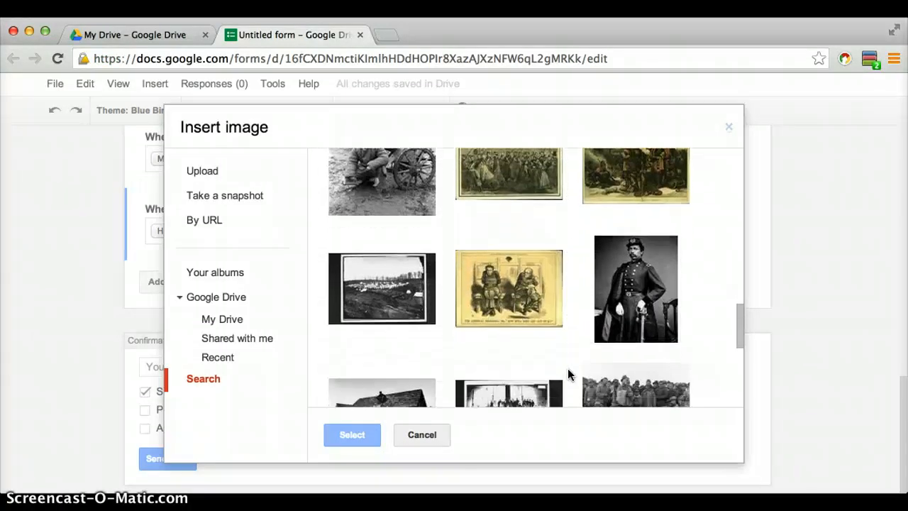
scroll(567, 374, down, 4)
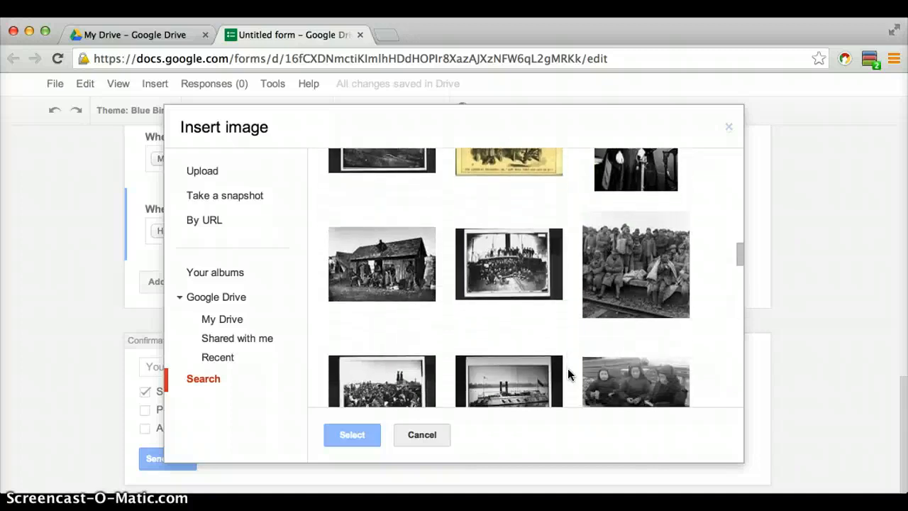
scroll(568, 368, up, 2)
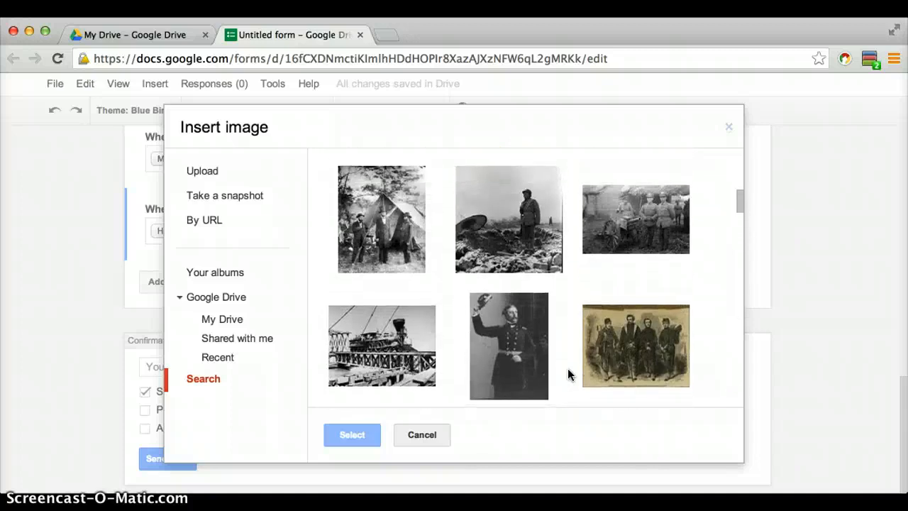
click(653, 361)
click(345, 432)
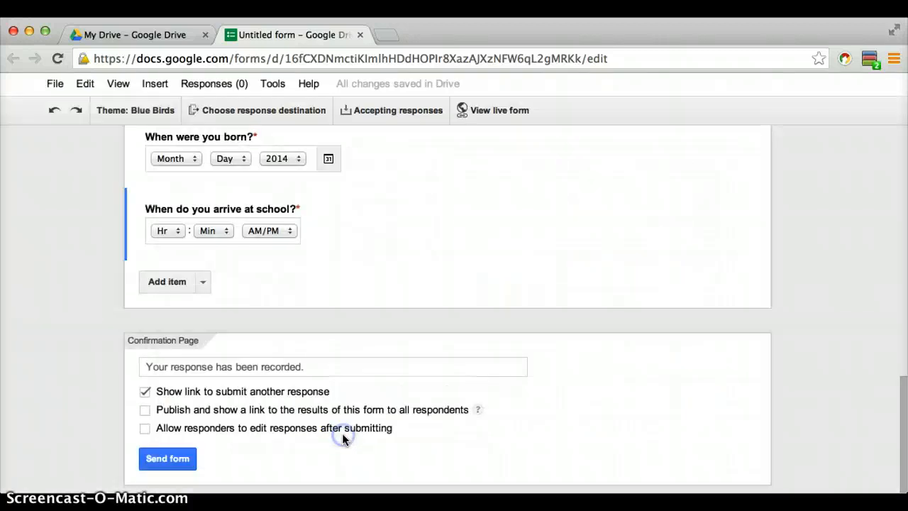
click(440, 321)
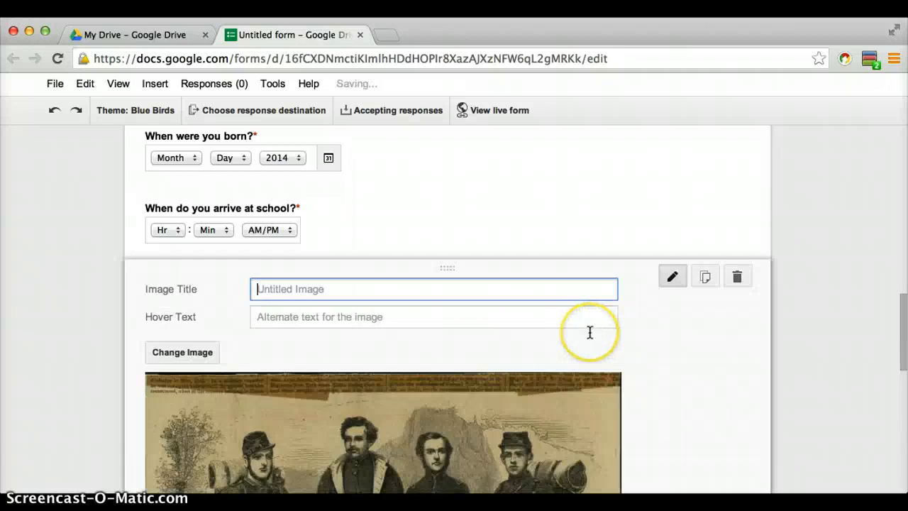
scroll(588, 329, down, 5)
scroll(589, 331, down, 3)
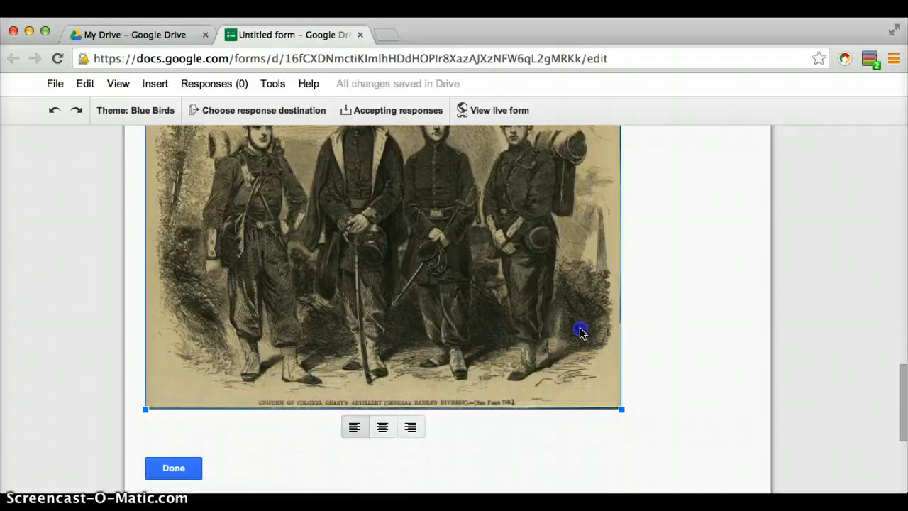
- Center the soldiers image, title it "Civil War Soldiers", and finish editing the image item
click(620, 401)
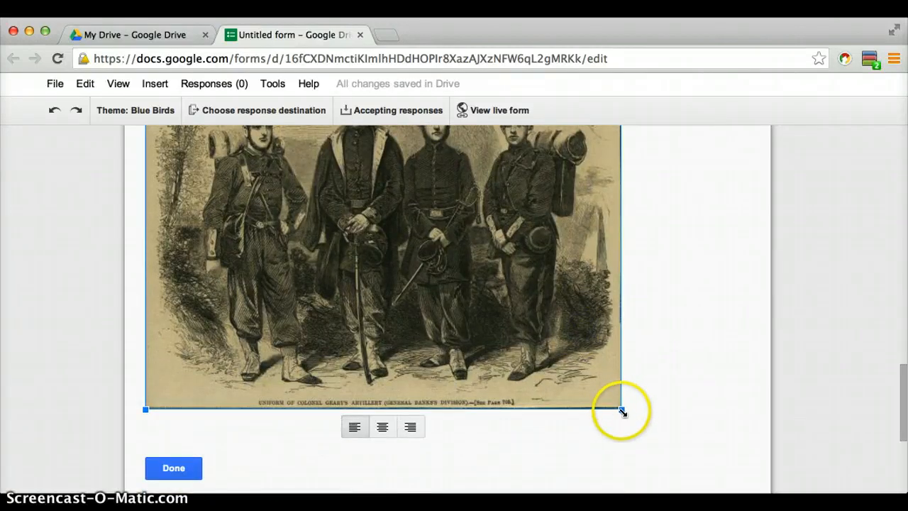
click(382, 427)
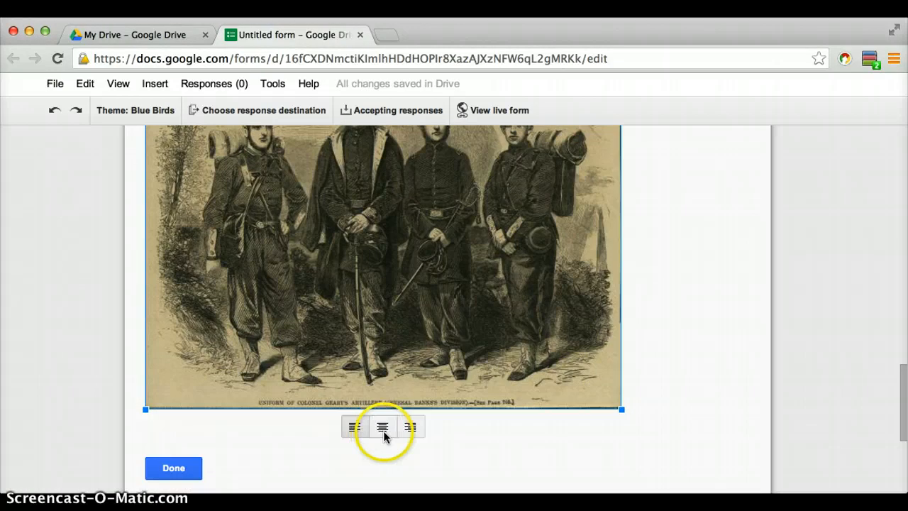
scroll(500, 365, up, 3)
scroll(499, 369, up, 1)
click(349, 157)
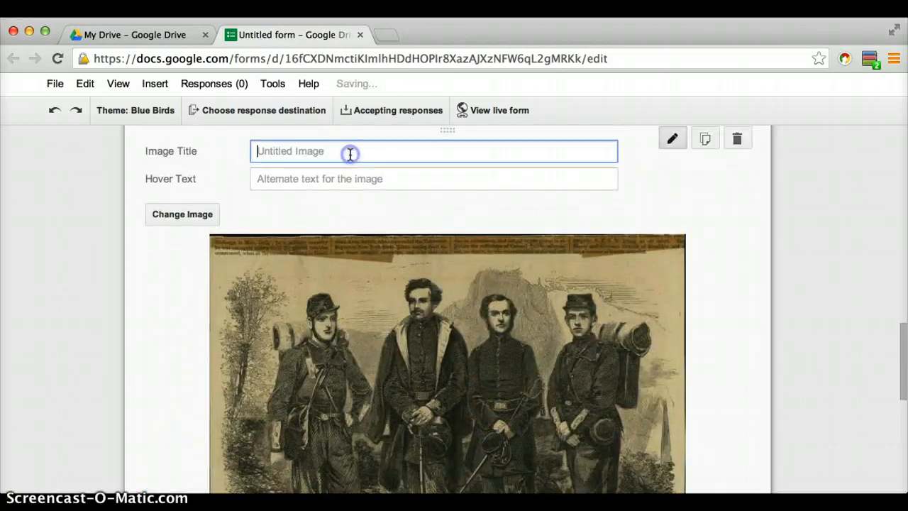
text(Civil War Soldiers)
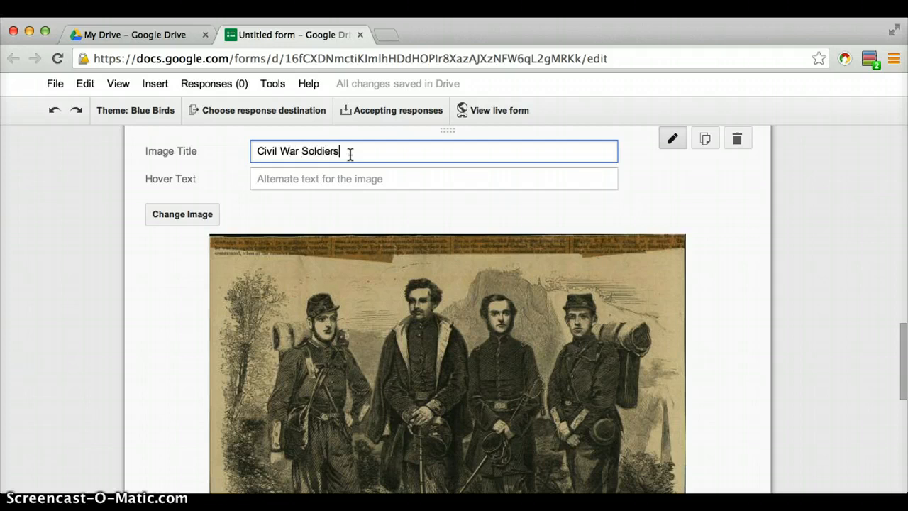
scroll(441, 229, down, 7)
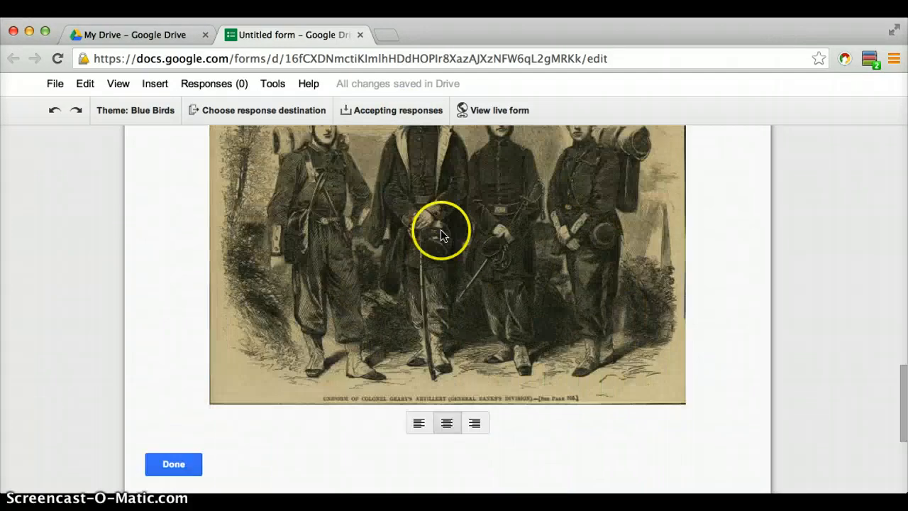
click(173, 305)
- Add a required paragraph text question titled "Write a paragraph describing the image above." below the soldiers image
scroll(361, 290, down, 5)
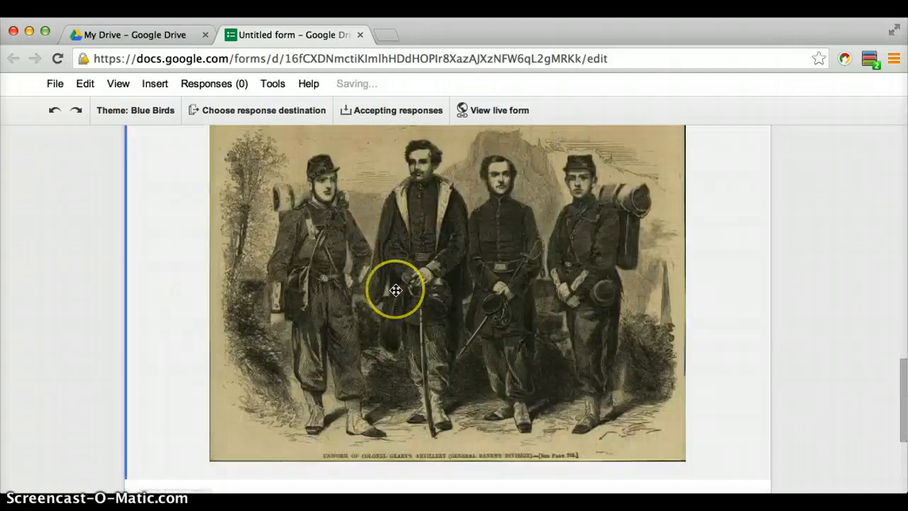
scroll(396, 289, down, 1)
click(202, 319)
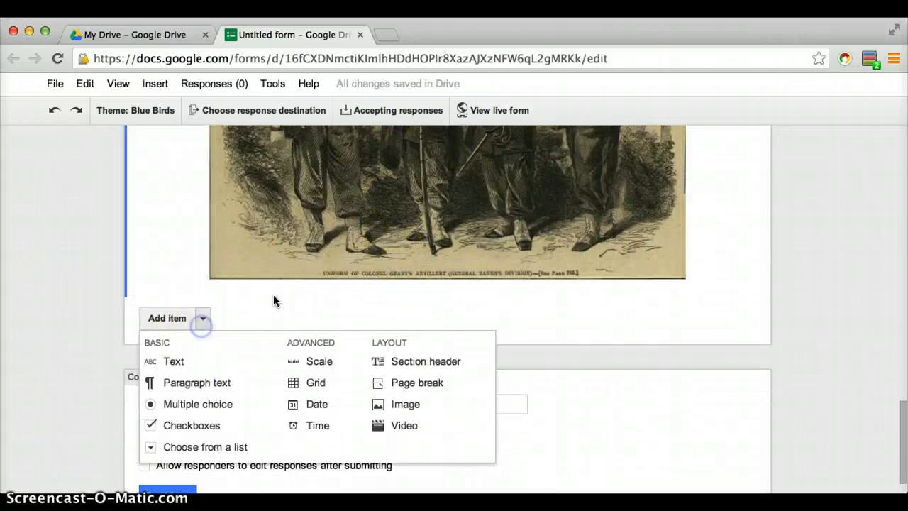
click(209, 382)
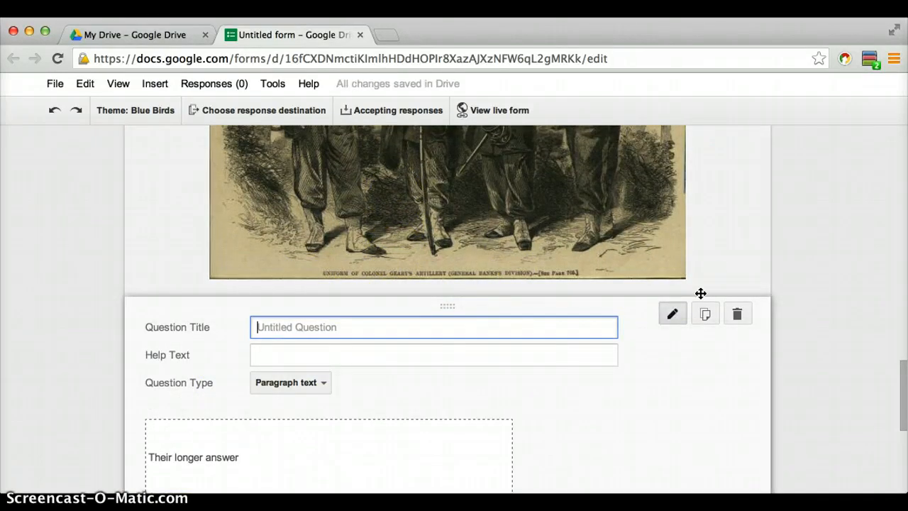
text(W)
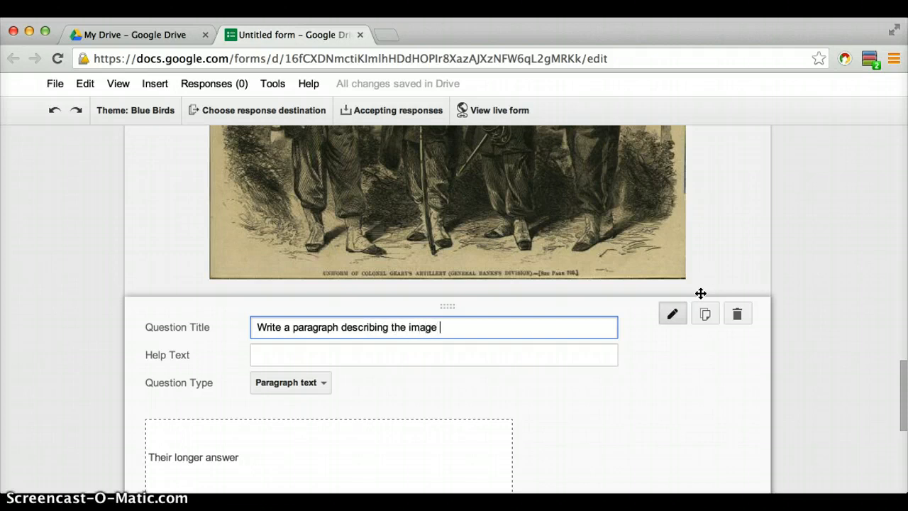
text(.)
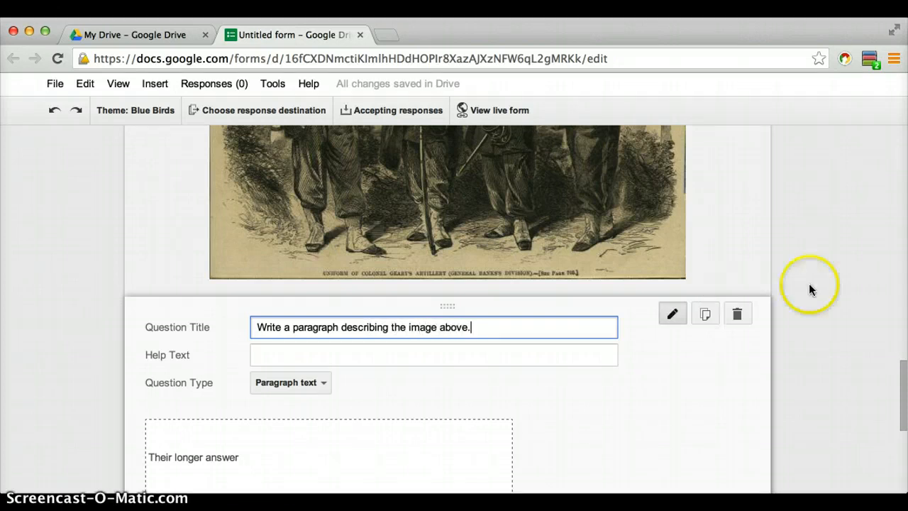
scroll(655, 364, down, 3)
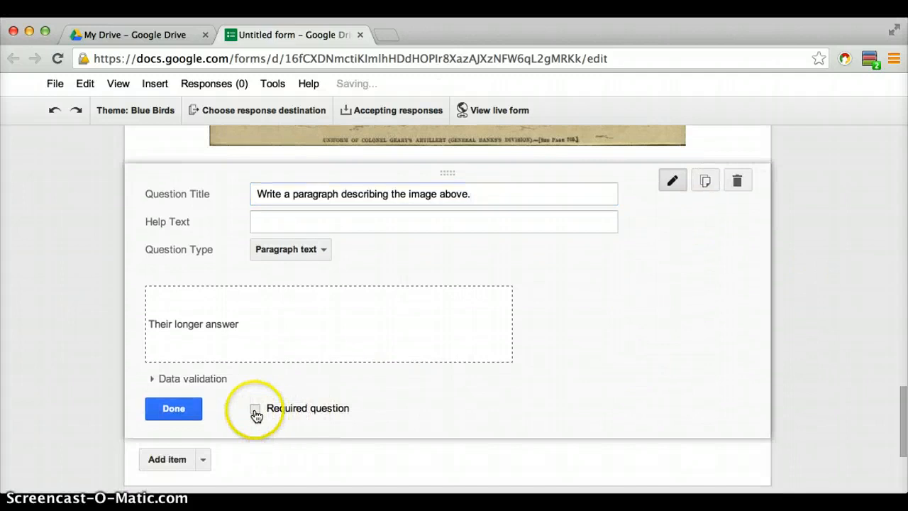
click(255, 408)
click(190, 410)
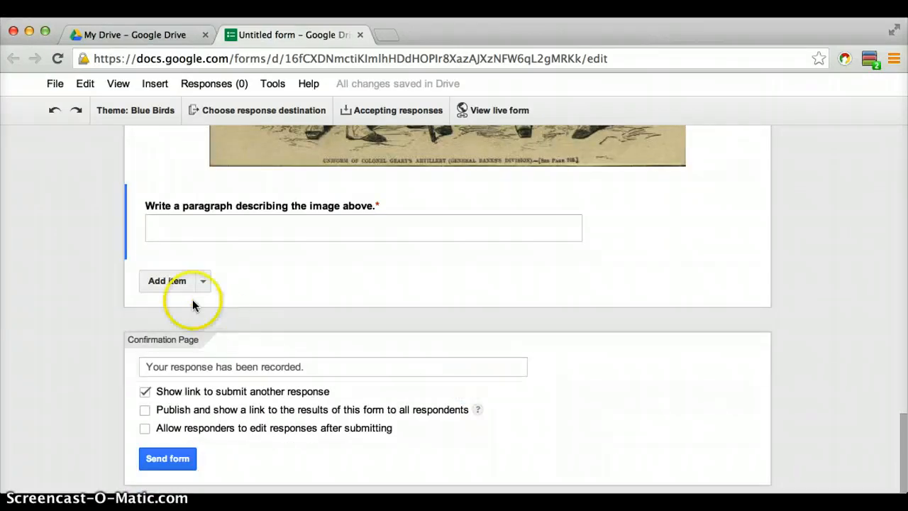
- Start adding a video item below the image description question and search YouTube for "civil war"
click(202, 282)
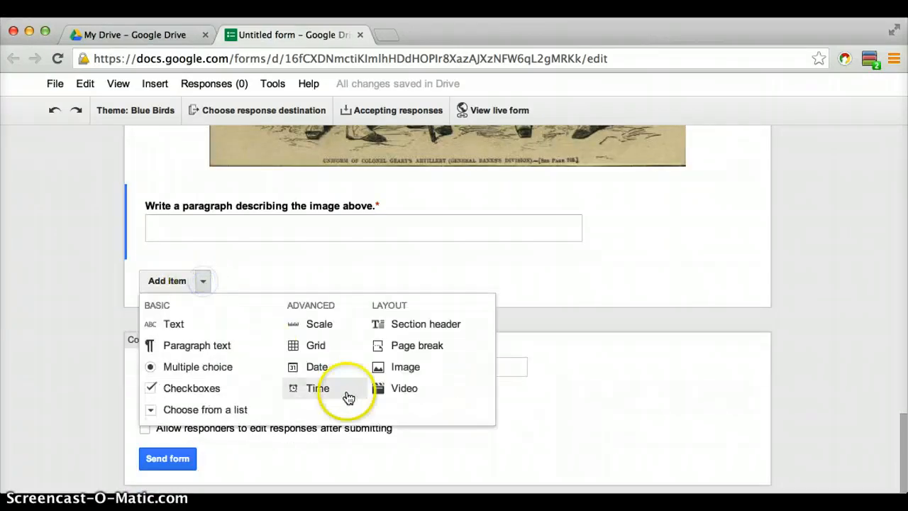
click(383, 387)
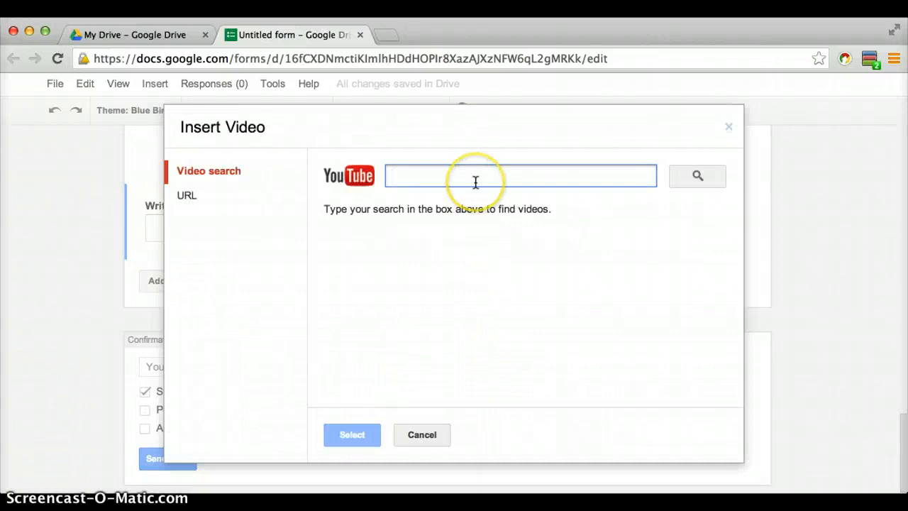
text(vi)
key(BackSpace)
key(BackSpace)
text(civil war)
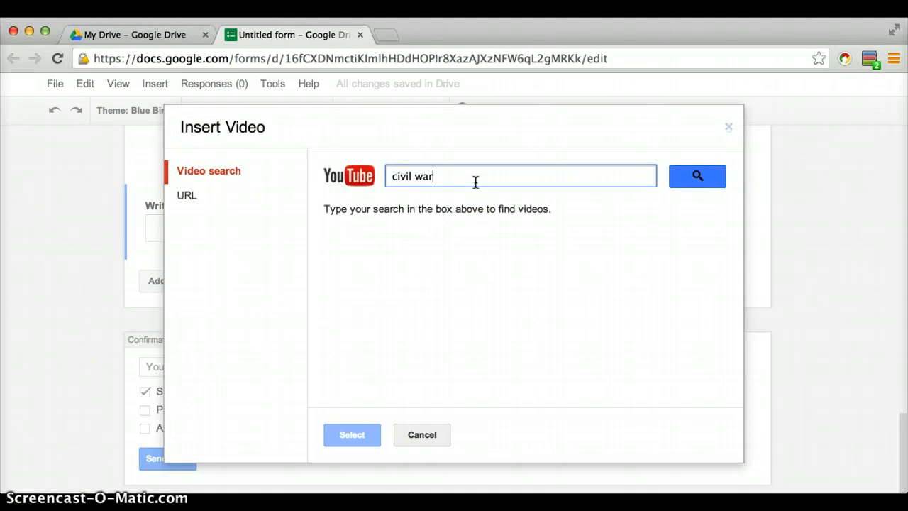
key(Return)
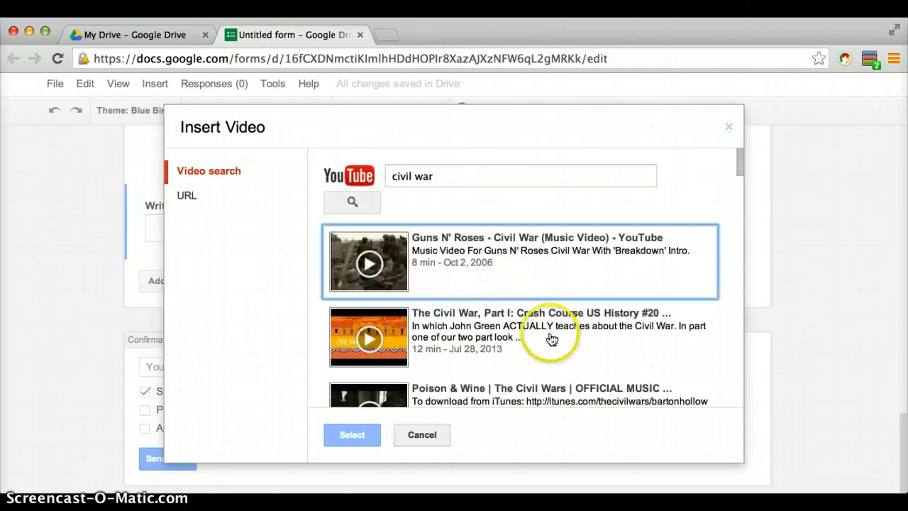
- Insert the video "The Civil War: Gettysburg" from the search results into the form
scroll(552, 339, down, 3)
scroll(551, 339, down, 5)
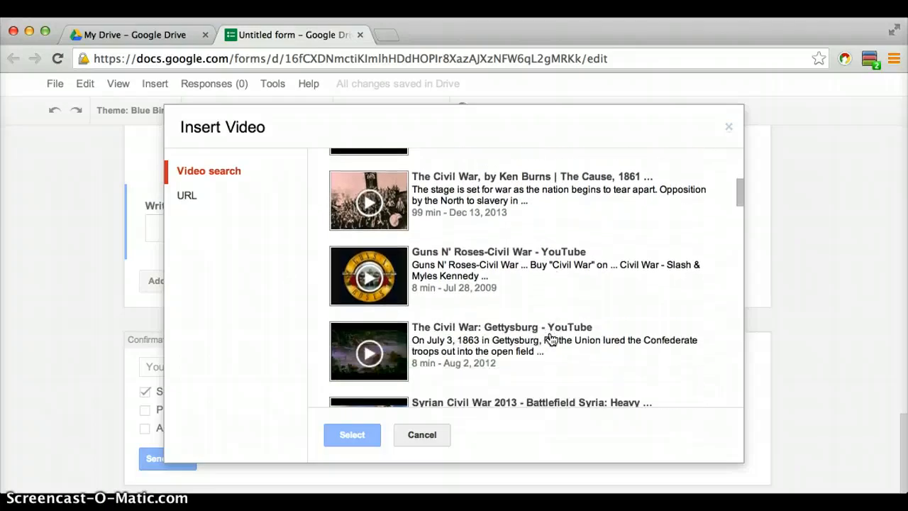
scroll(551, 339, down, 1)
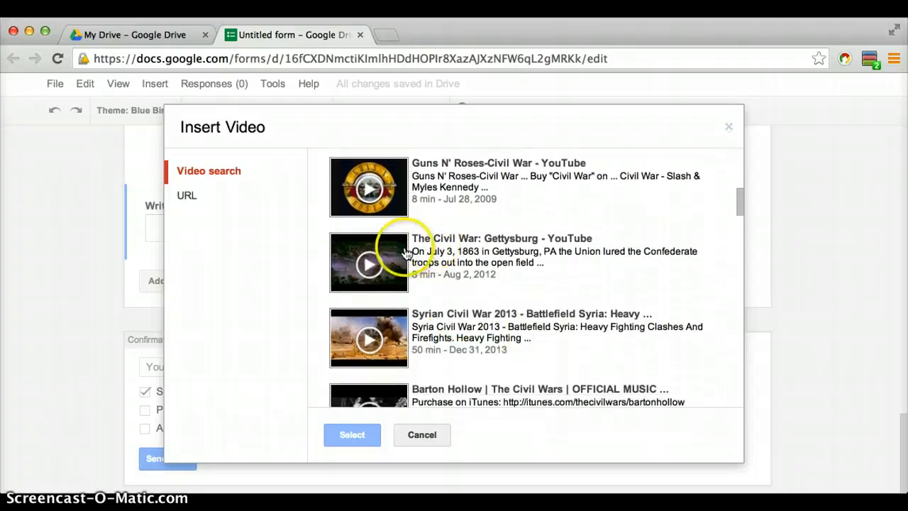
click(405, 253)
click(353, 436)
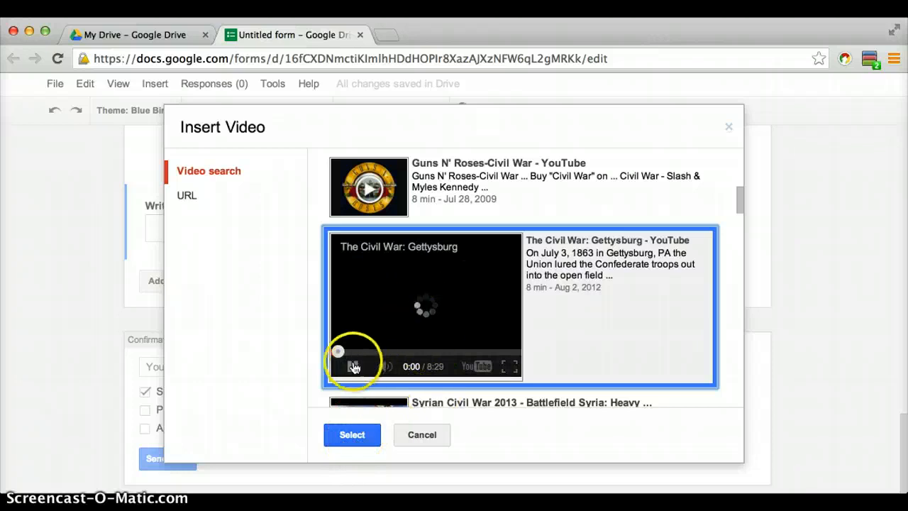
click(353, 368)
click(358, 436)
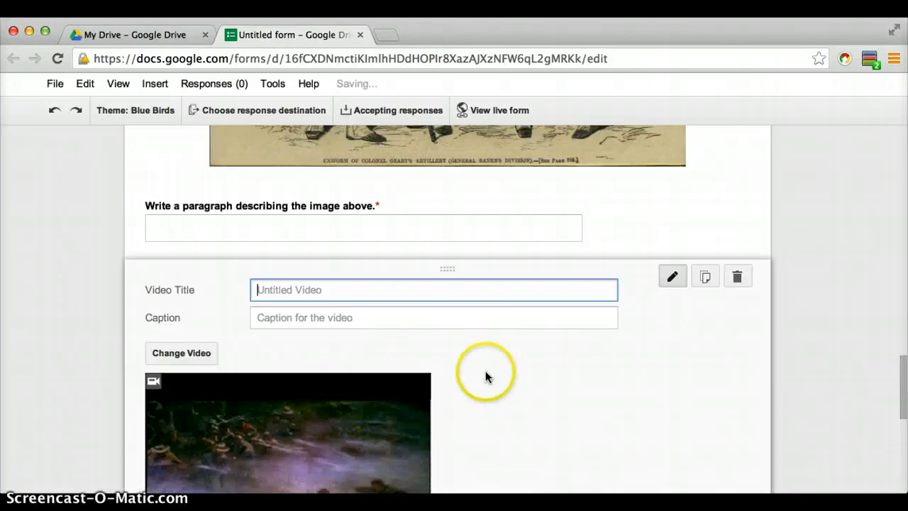
- Title the inserted video "Civil War Video" and finish editing the video item
scroll(487, 377, down, 3)
text(Civil War)
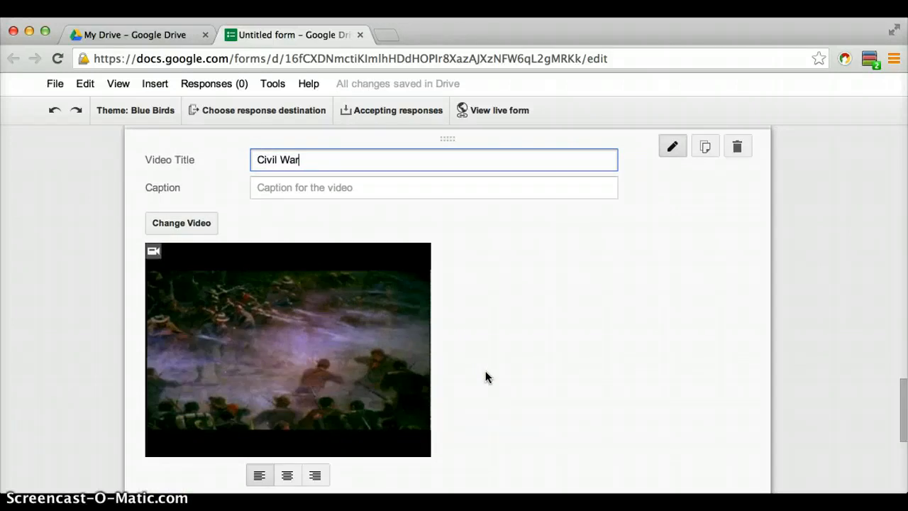
text( Video)
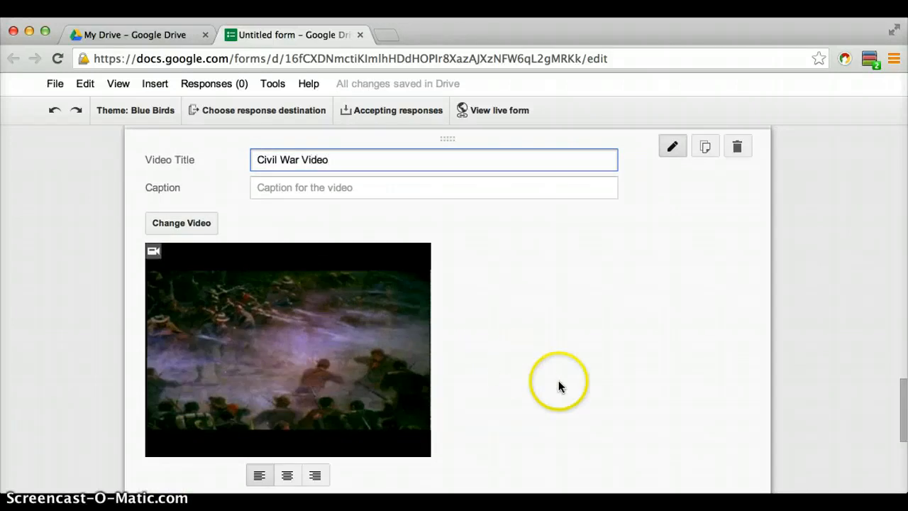
scroll(558, 380, down, 3)
click(196, 318)
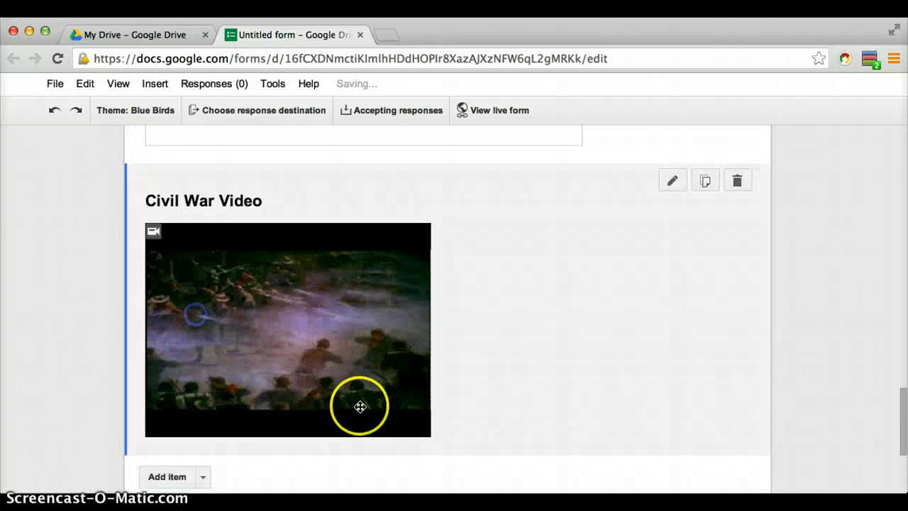
- Add a text question titled "Write a paragraph describing the life of a civil war soldier." below the video
scroll(360, 402, down, 3)
click(202, 304)
click(172, 346)
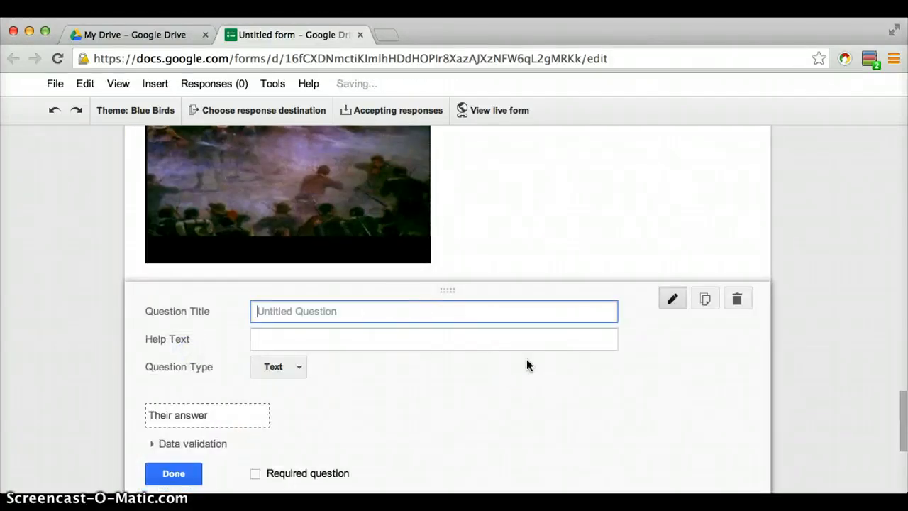
text(Write)
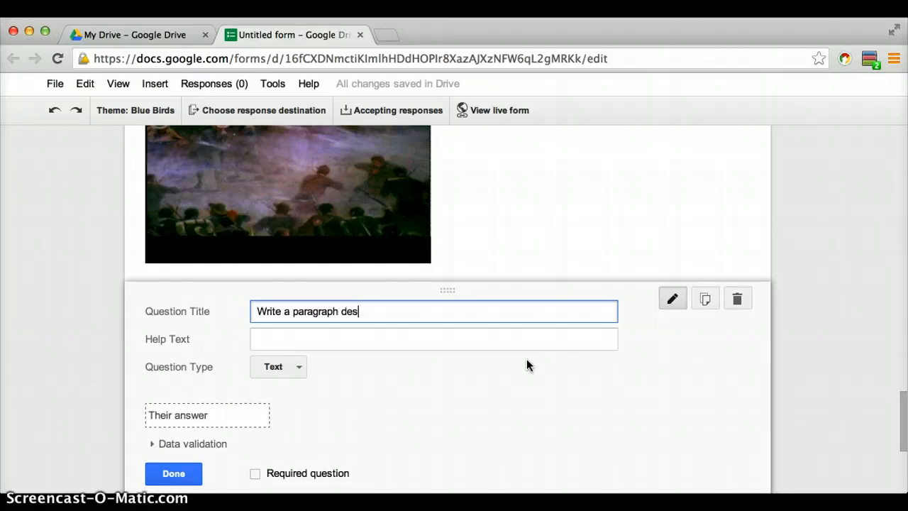
text(a paragraph describing the life of a ci)
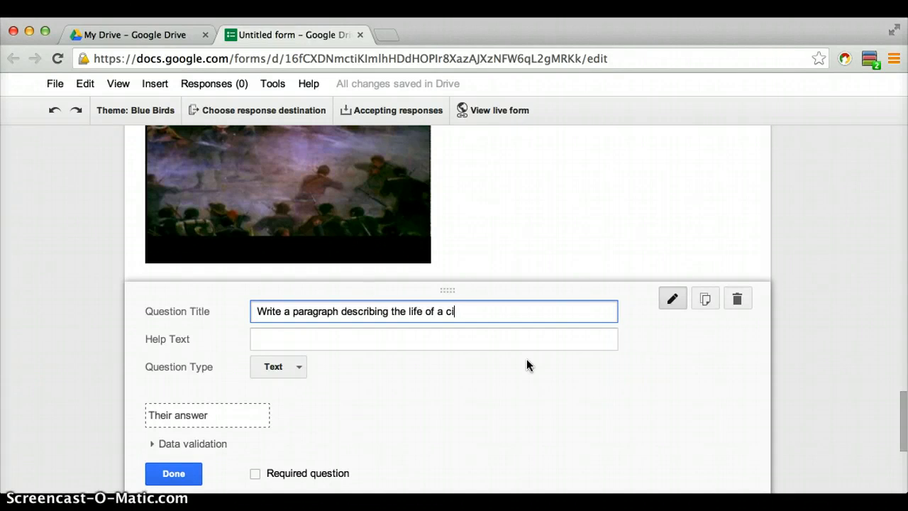
text(vil war soldier.)
- Change the civil war soldier question's type to Paragraph text and finish editing it
scroll(571, 387, down, 3)
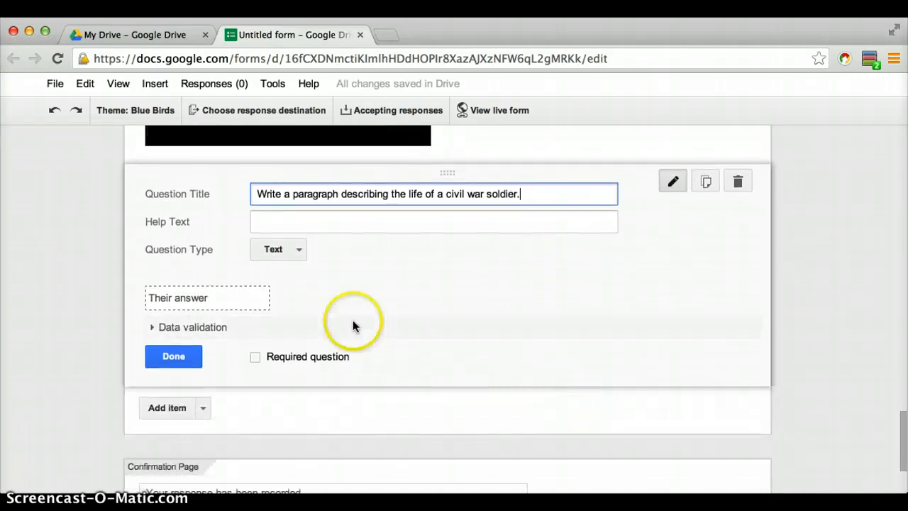
click(294, 254)
click(294, 269)
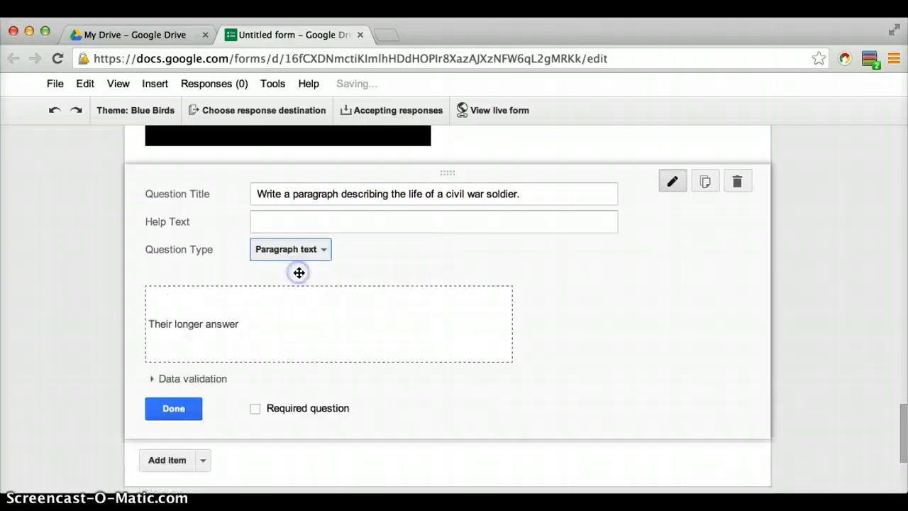
scroll(420, 302, down, 4)
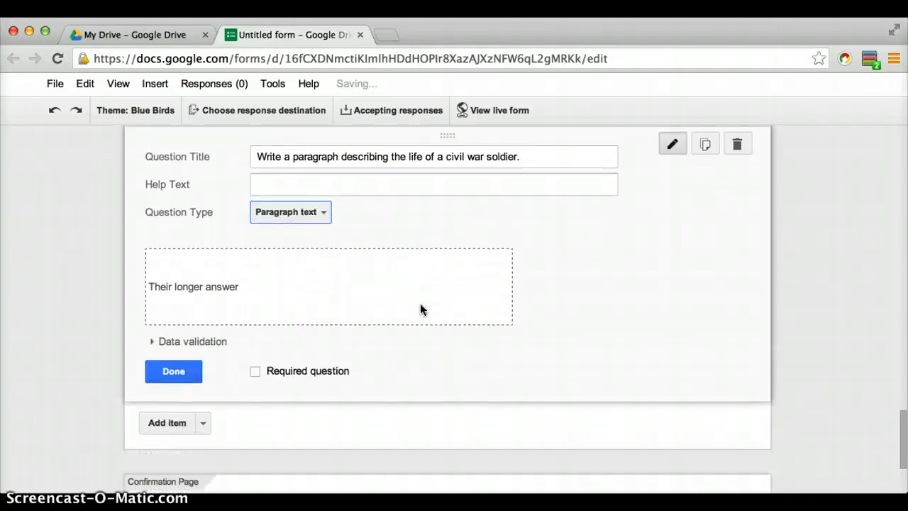
click(189, 282)
click(464, 319)
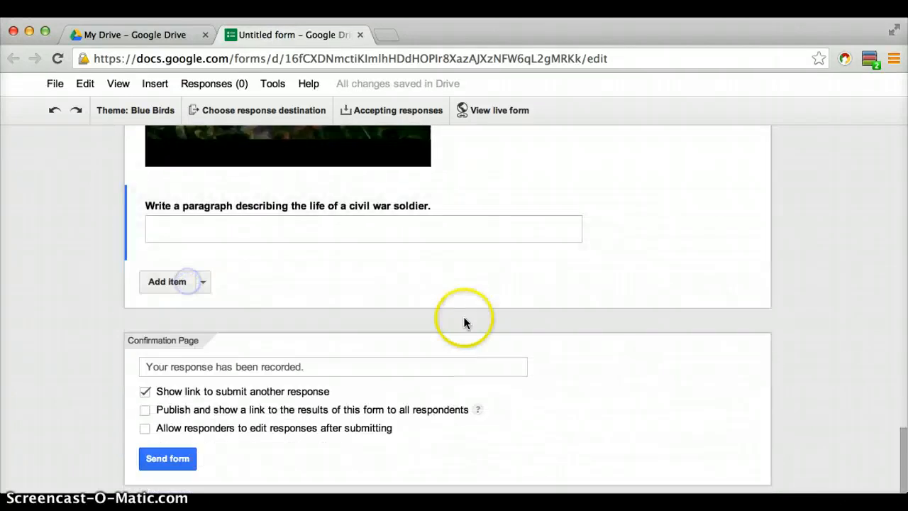
- Reopen the question about the life of a civil war soldier, make it required, and finish editing it
click(345, 253)
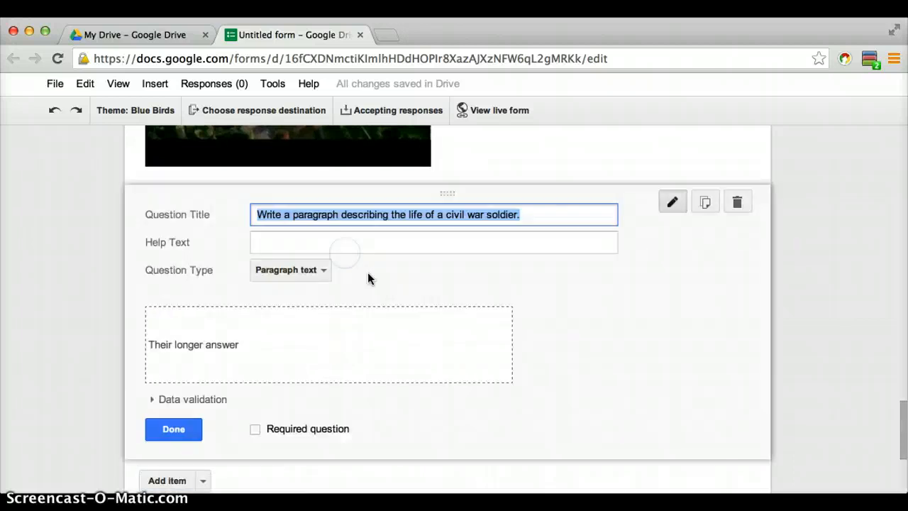
click(256, 430)
click(162, 426)
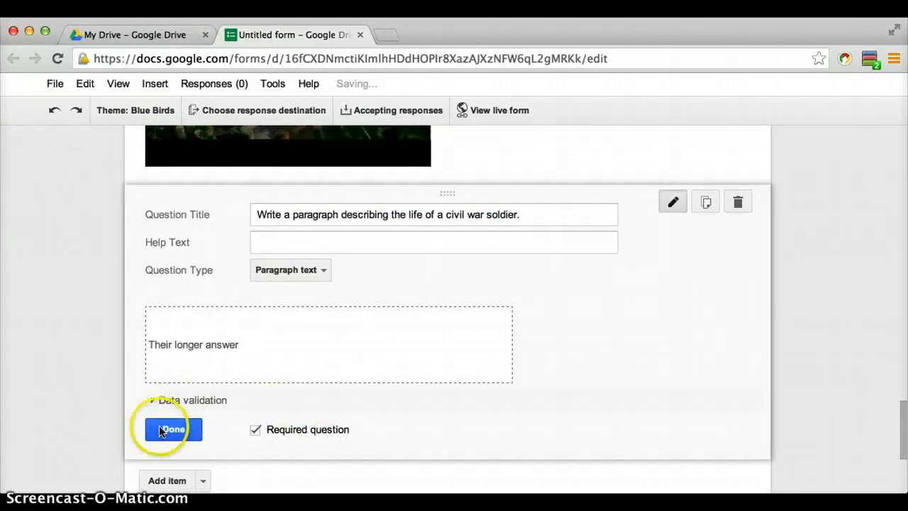
- Look over the image and video items in the form and open the live form
scroll(646, 341, up, 4)
scroll(646, 348, up, 10)
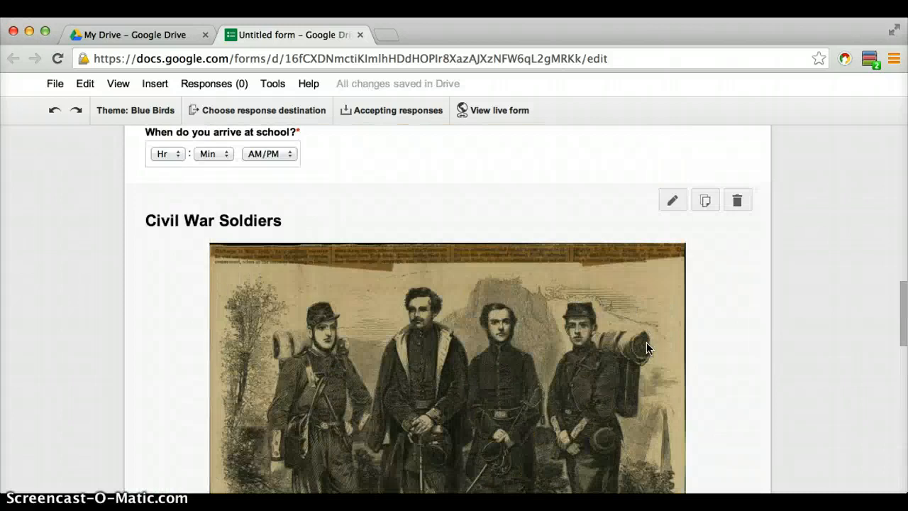
scroll(646, 348, down, 8)
scroll(646, 341, up, 3)
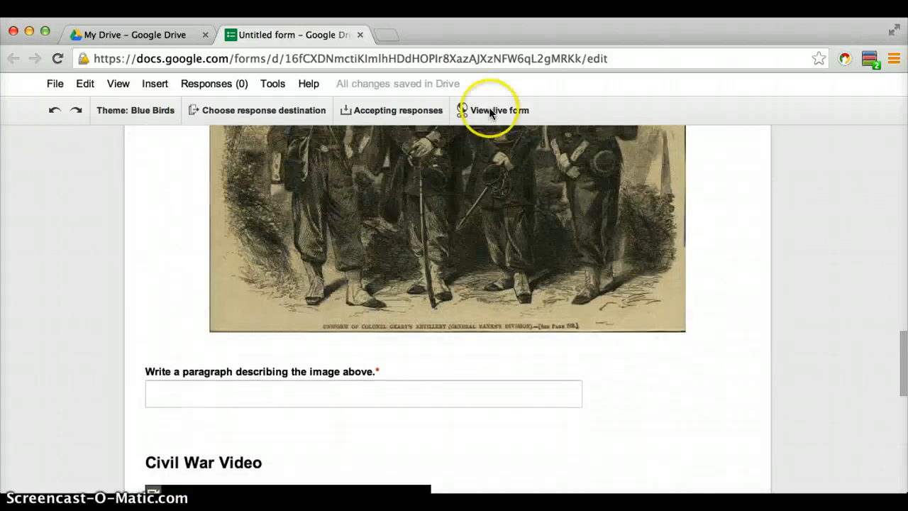
click(487, 109)
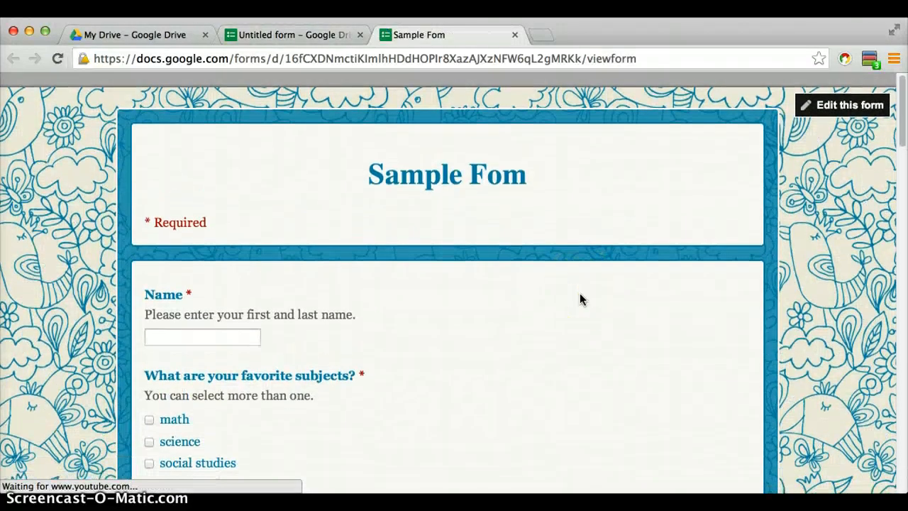
- Look over the live form from the title down to the civil war soldier question, and close it
scroll(579, 298, down, 20)
scroll(579, 299, down, 3)
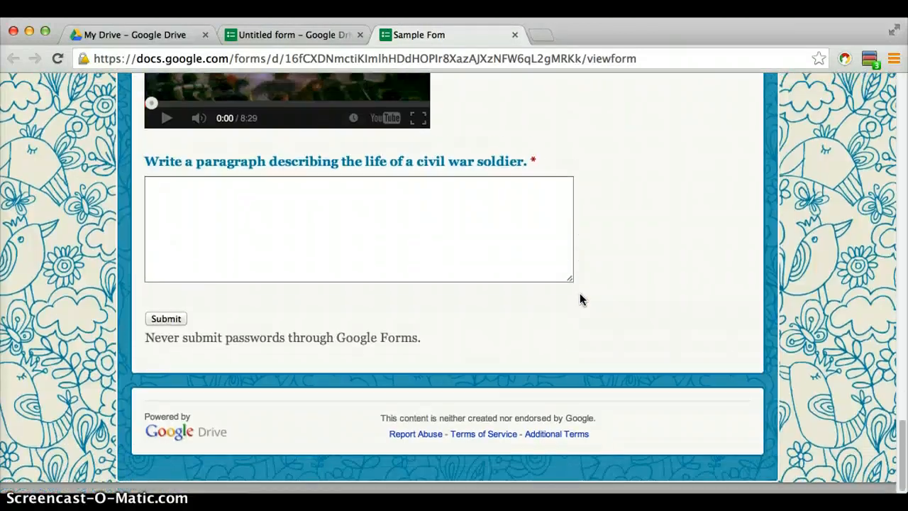
scroll(580, 298, up, 20)
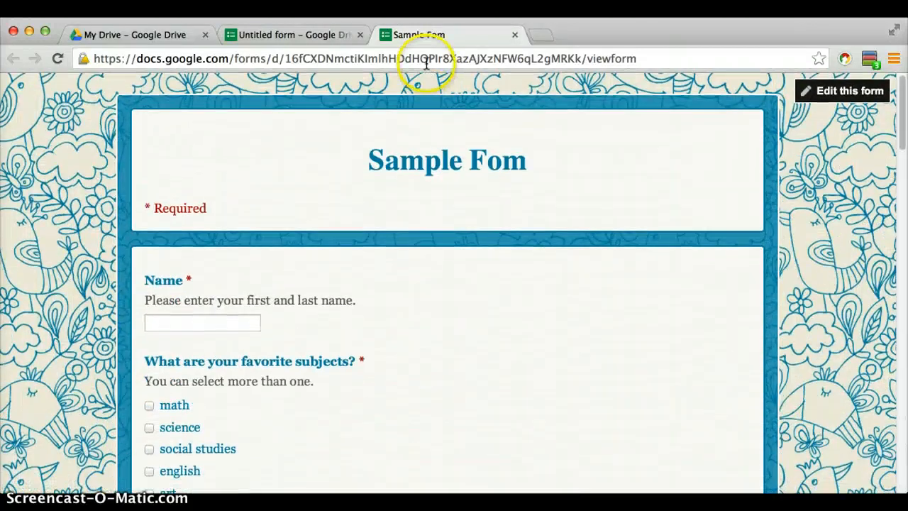
click(515, 35)
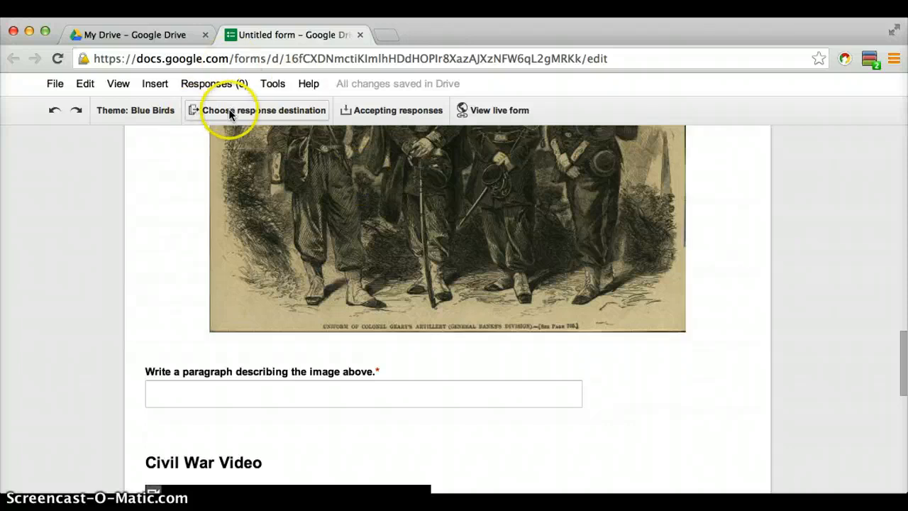
- Set the form's response destination to a new spreadsheet named "Sample Form (Responses)" and create it
click(229, 110)
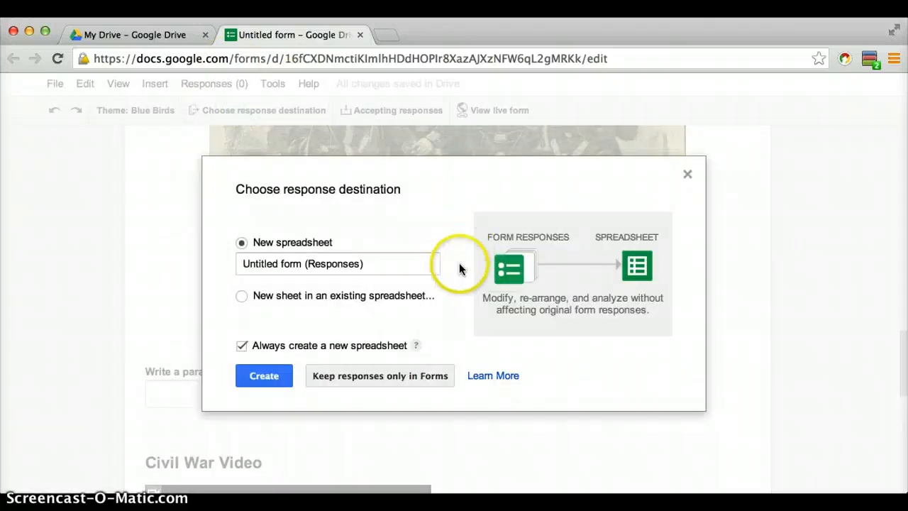
click(302, 263)
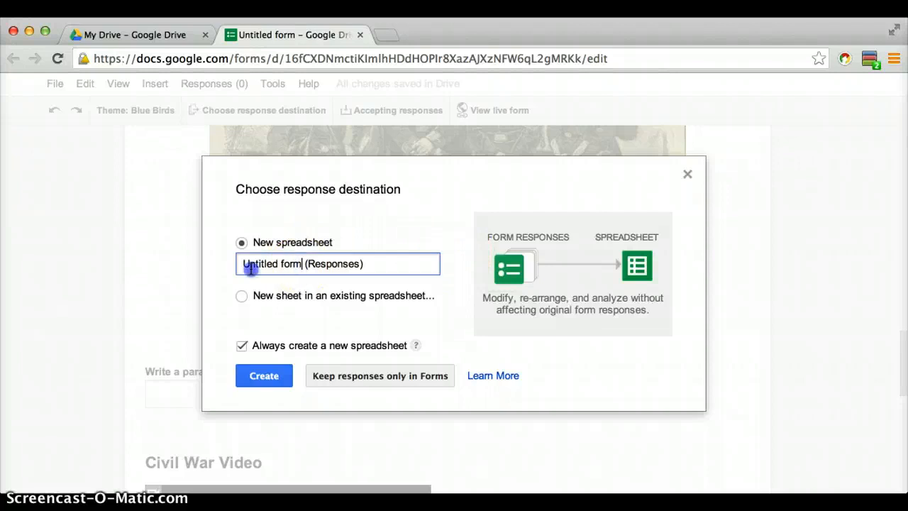
key(shift+End)
key(shift+Home)
text(Smaple)
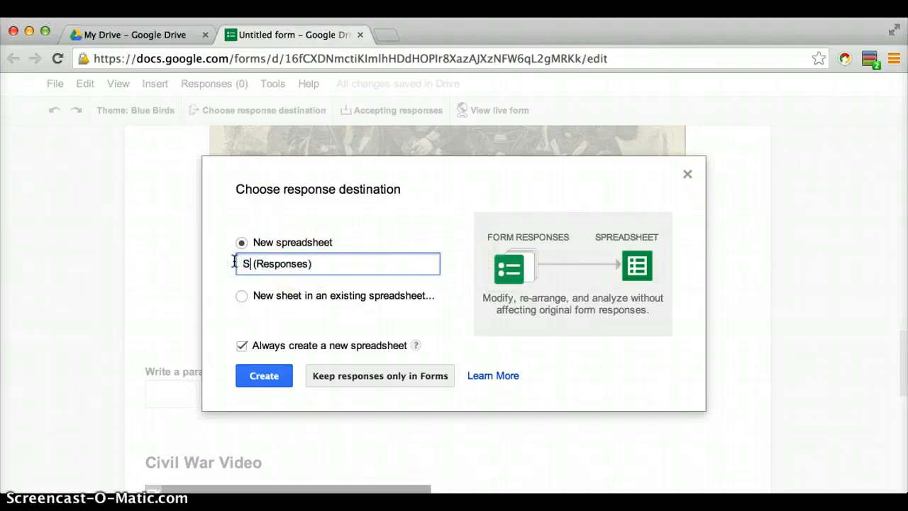
key(BackSpace)
key(BackSpace)
key(BackSpace)
key(BackSpace)
key(BackSpace)
text(ample Fro)
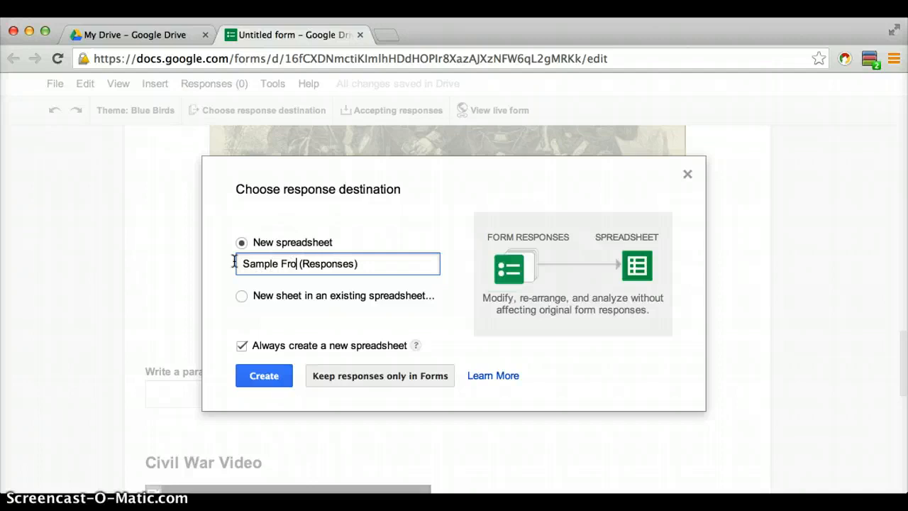
key(BackSpace)
key(BackSpace)
text(orm)
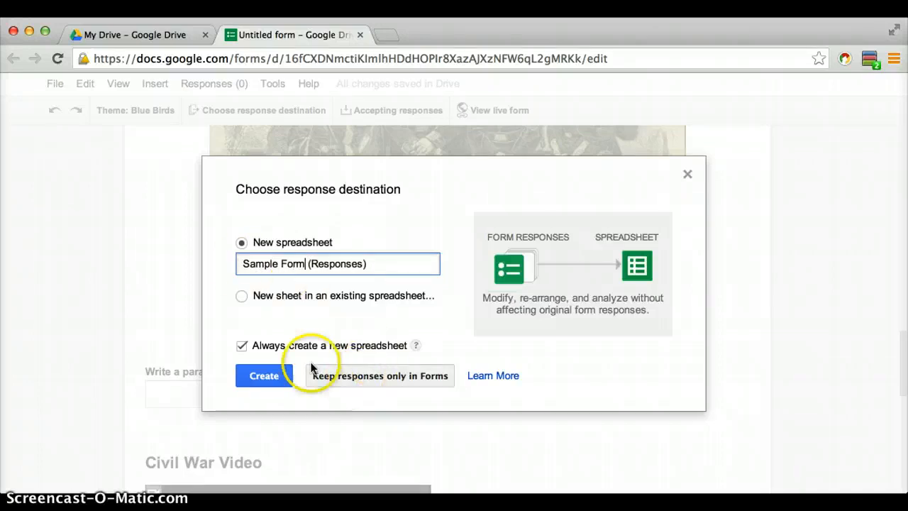
click(265, 375)
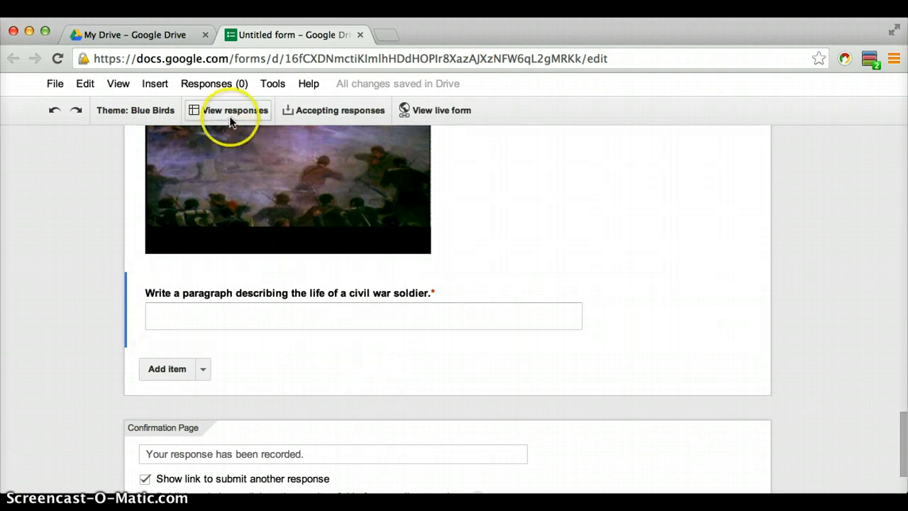
- View the form's response spreadsheet with its question columns, close it, and return to the form editor
click(229, 117)
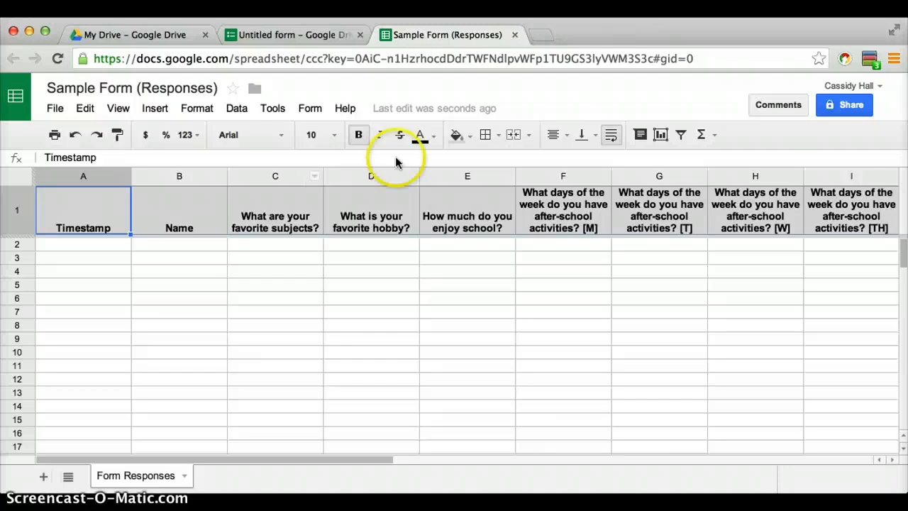
click(520, 35)
scroll(509, 183, up, 15)
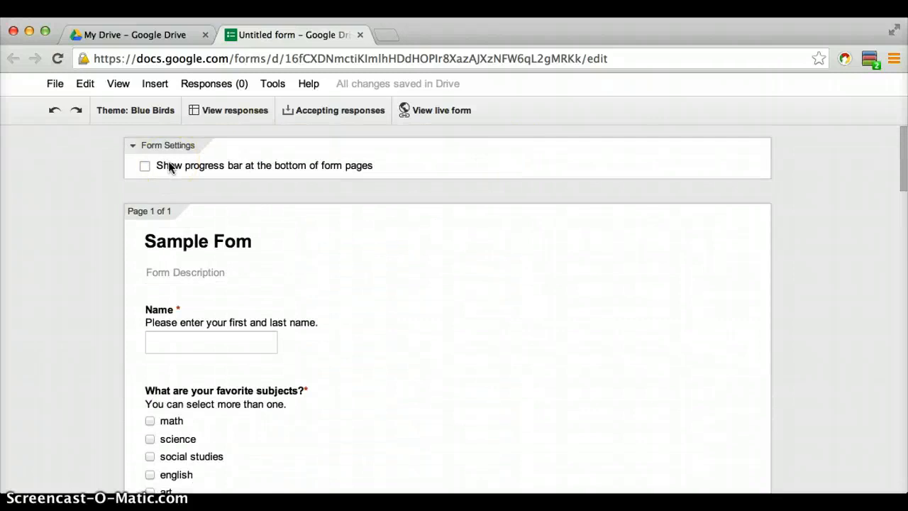
- Examine the form's sending options and its HTML embed code with custom size, and close the dialog
click(57, 85)
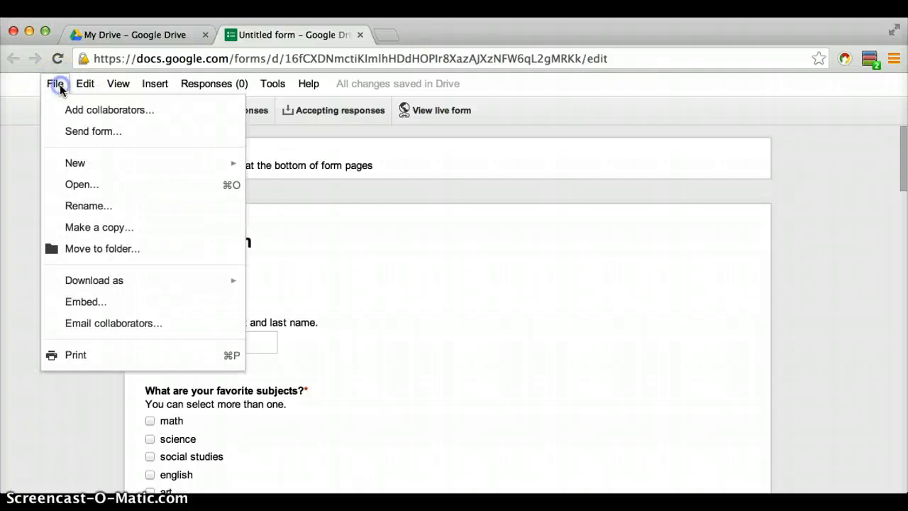
click(80, 131)
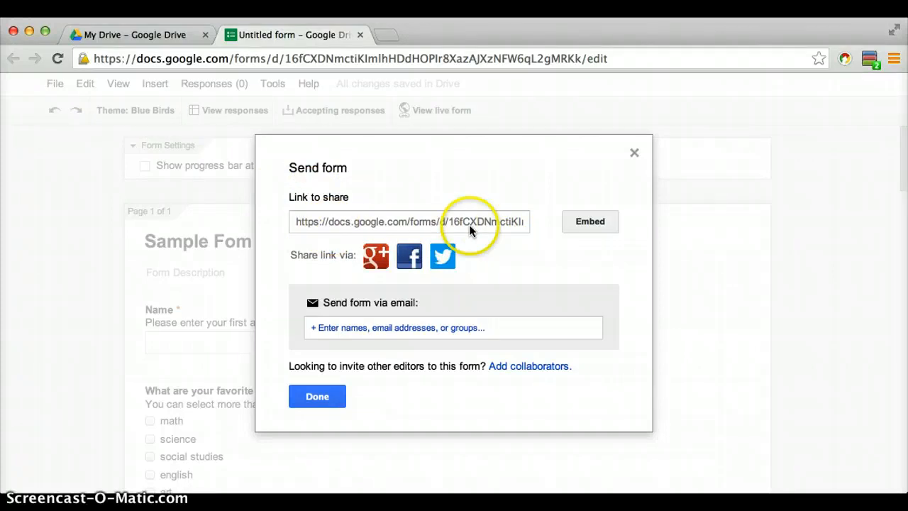
click(591, 224)
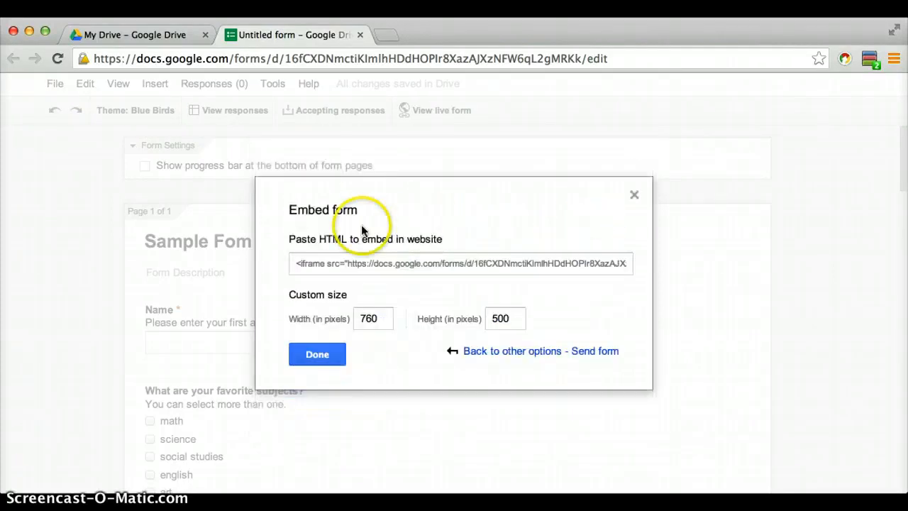
click(334, 352)
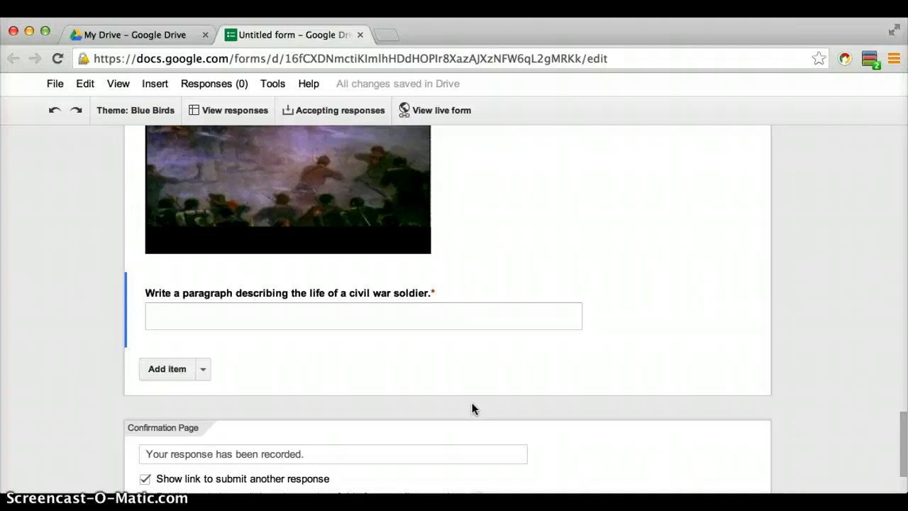
scroll(614, 298, up, 15)
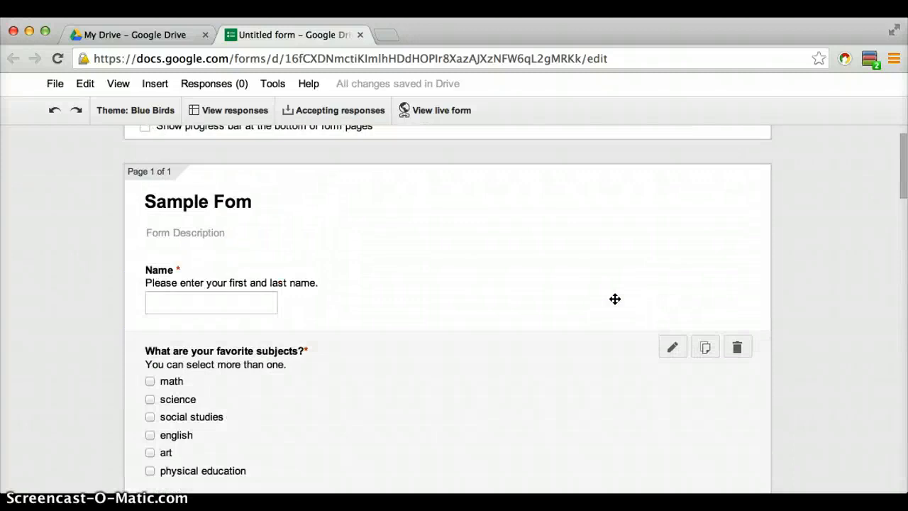
scroll(615, 299, up, 1)
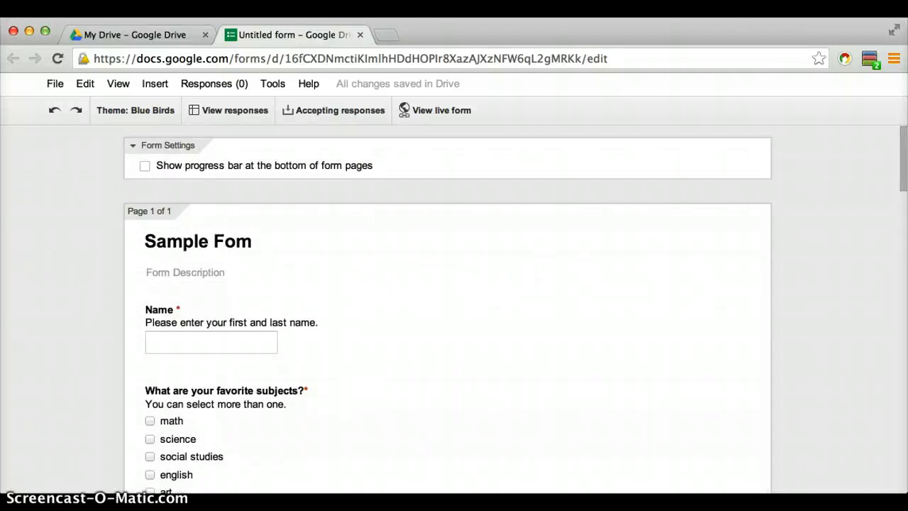